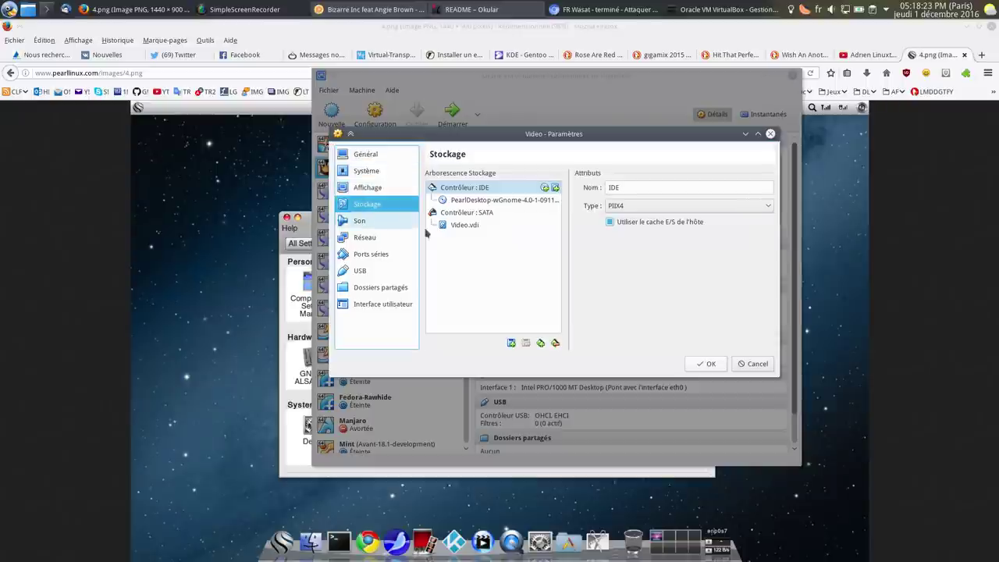
Check the IDE optical drive's disc image, save the settings and start the Video machine.
click(499, 200)
click(760, 188)
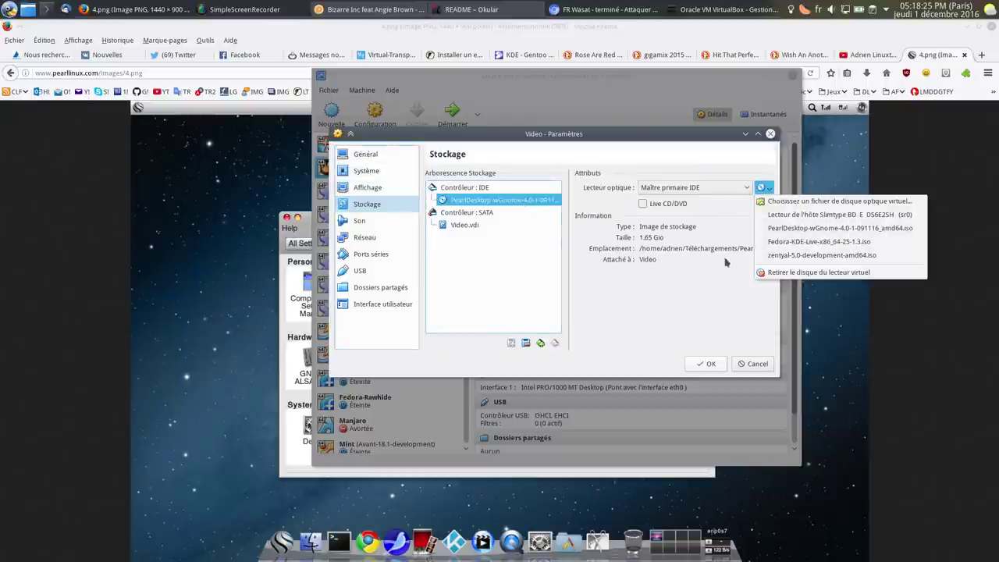
click(835, 252)
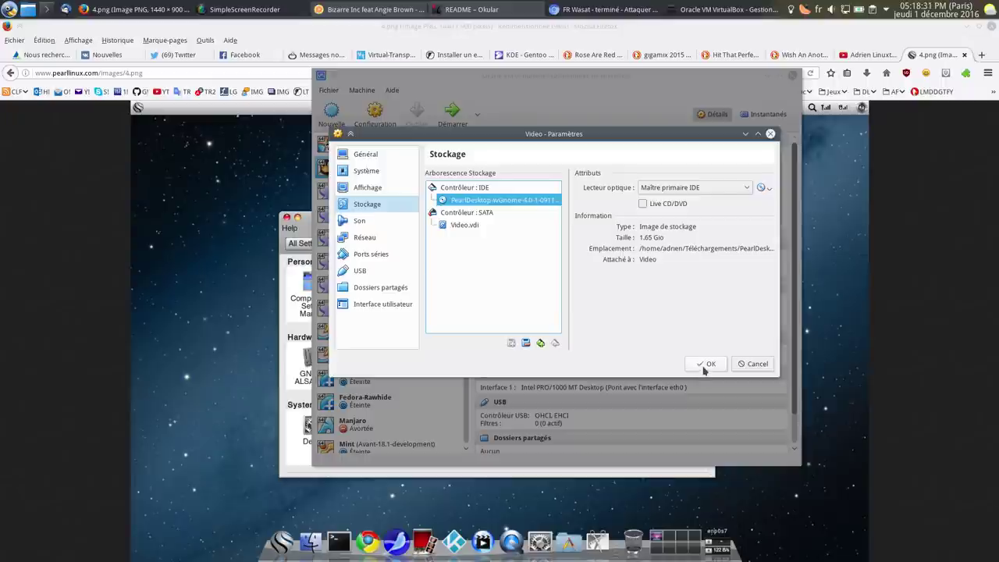
key(Return)
click(452, 110)
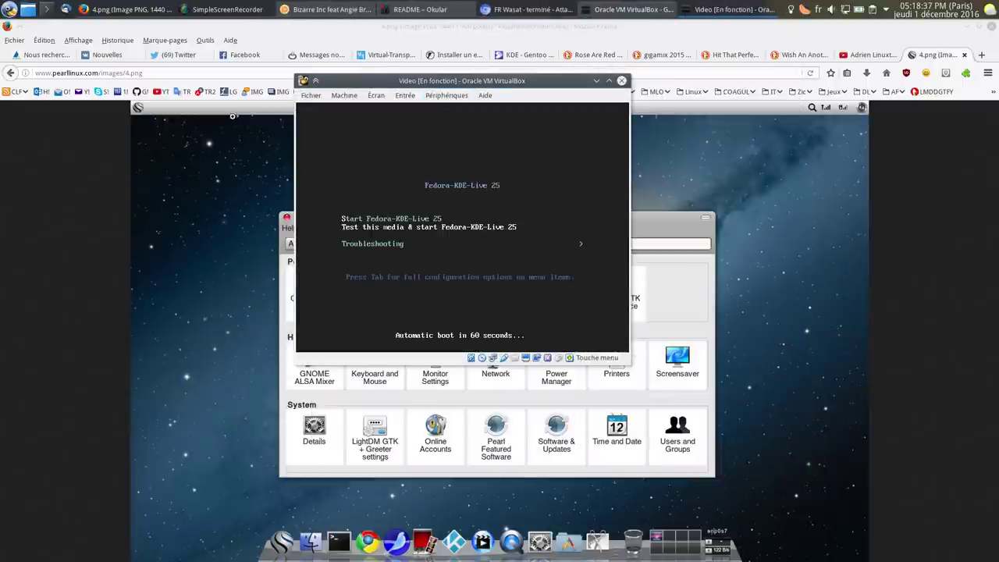
View the first Pearl 4.0 screenshot full size in Firefox, then return to the booting VM.
click(1, 288)
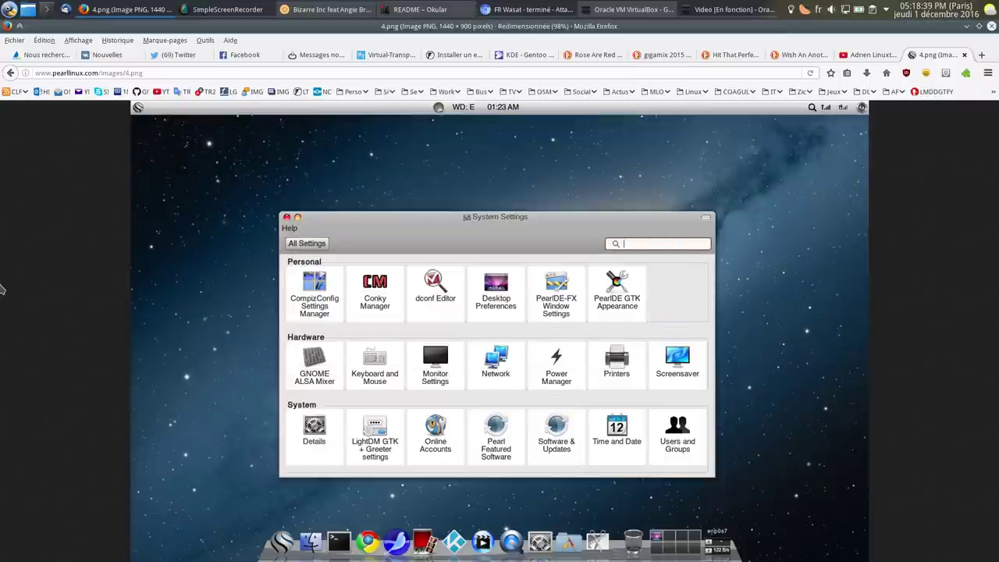
click(9, 75)
scroll(324, 244, up, 3)
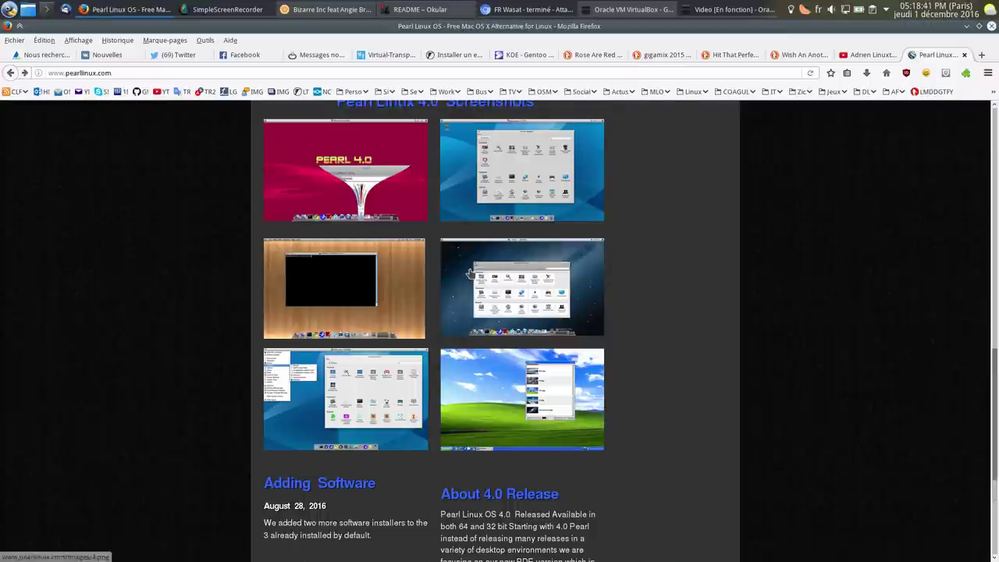
click(323, 244)
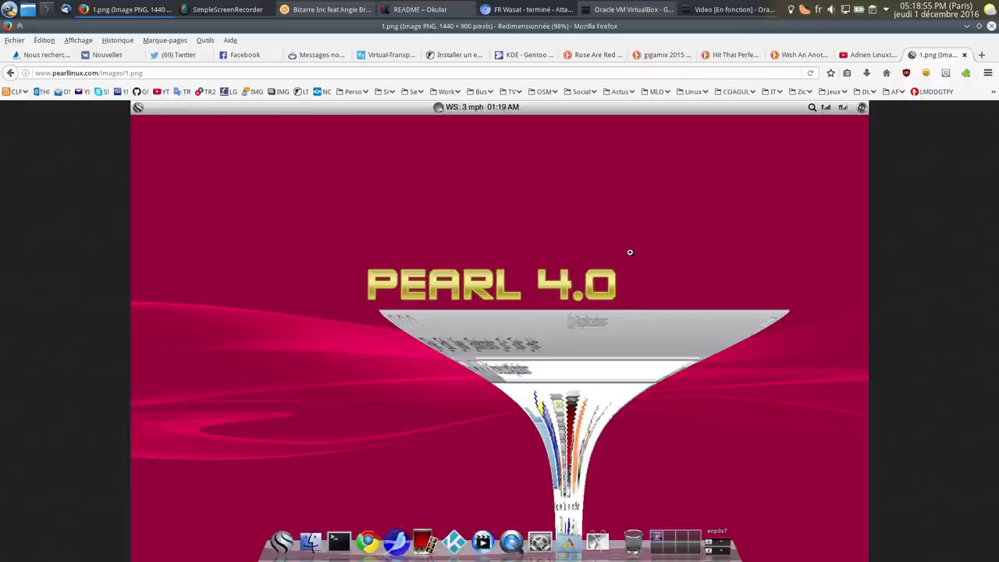
click(730, 10)
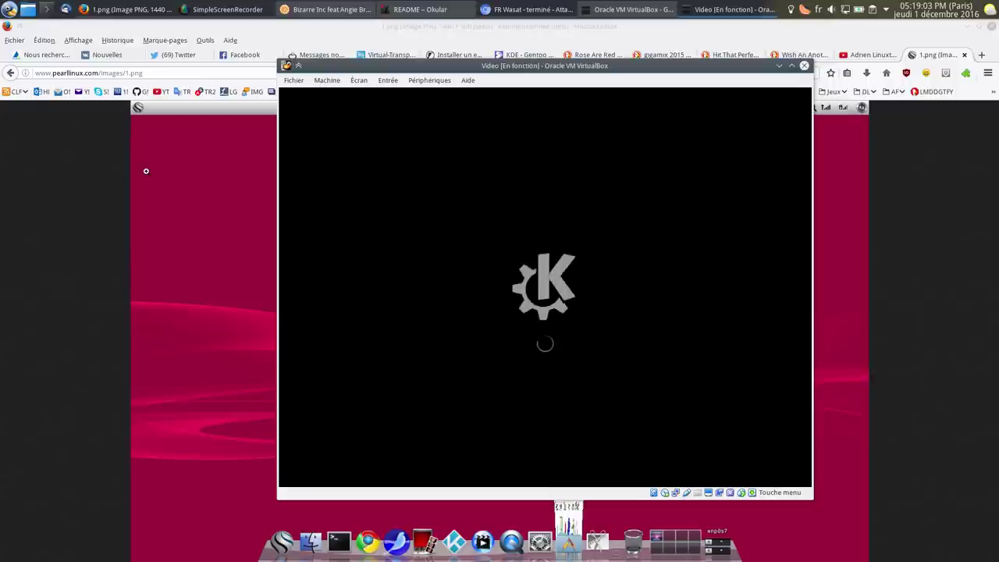
Insert the PearlDesktop ISO in the Video machine's optical drive, forcing the old disc out.
click(428, 81)
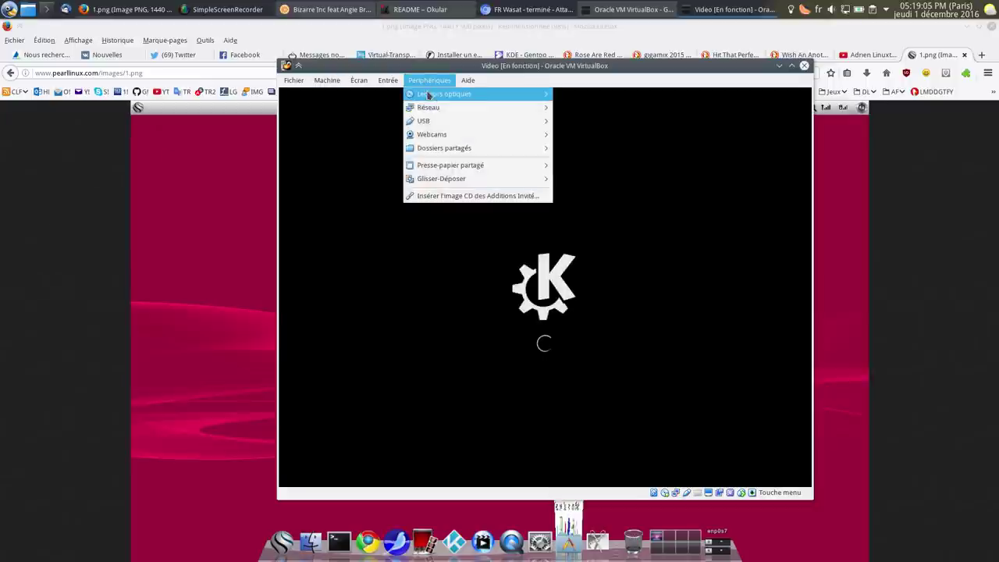
mouse_move(468, 94)
click(644, 139)
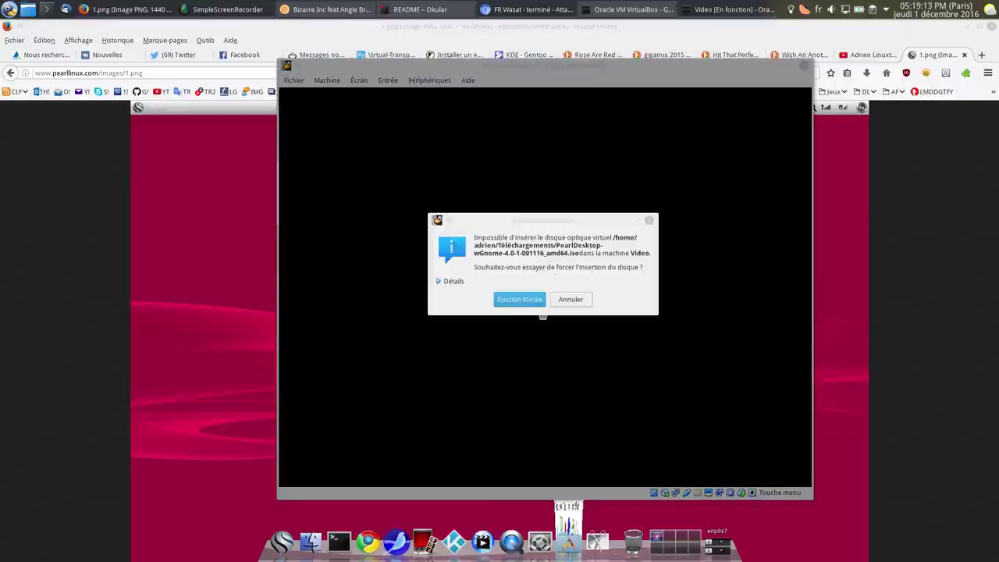
click(511, 300)
Reset the machine into the PearlDesktop live system, then return Firefox to the Pearl Linux home page.
click(294, 81)
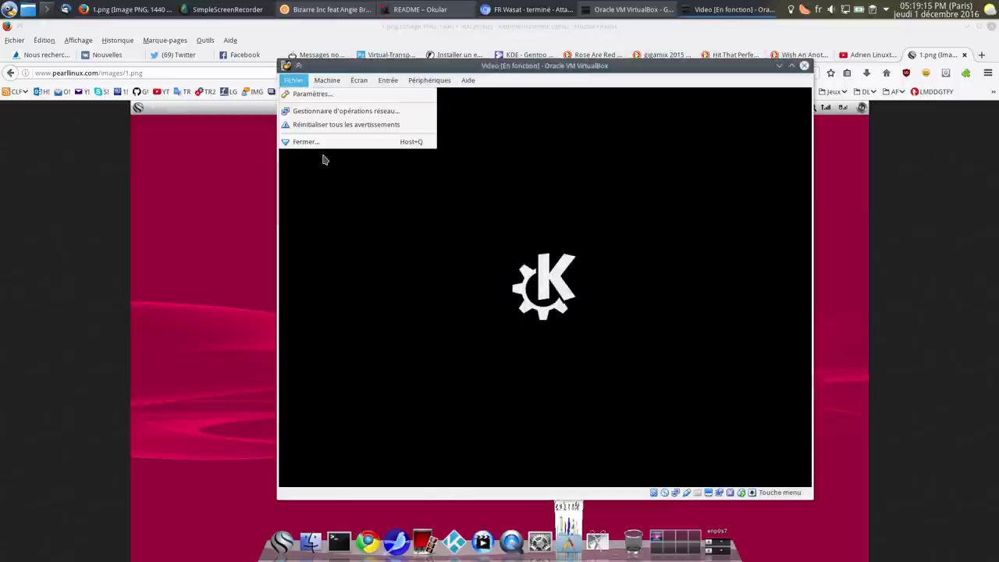
mouse_move(327, 81)
click(355, 156)
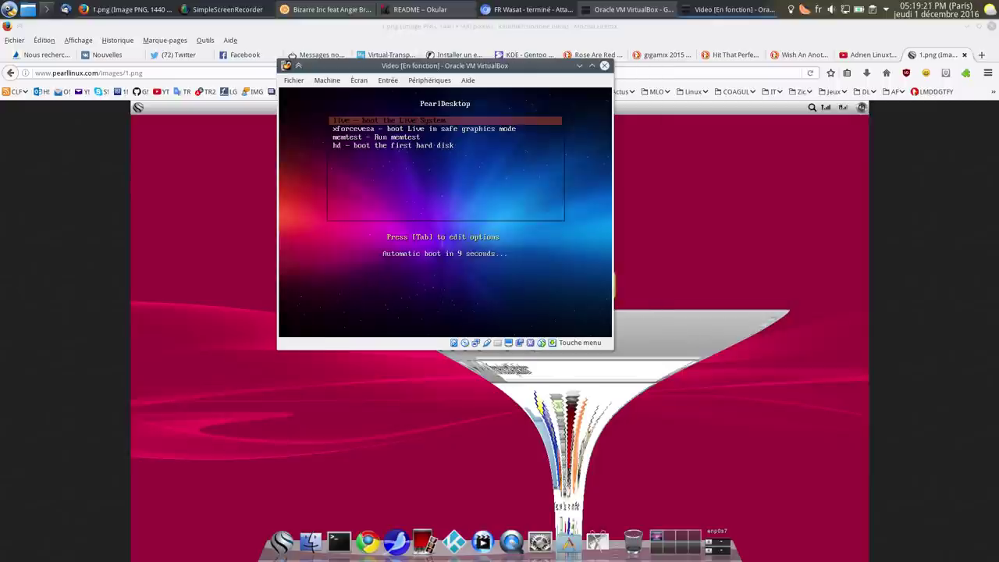
key(Return)
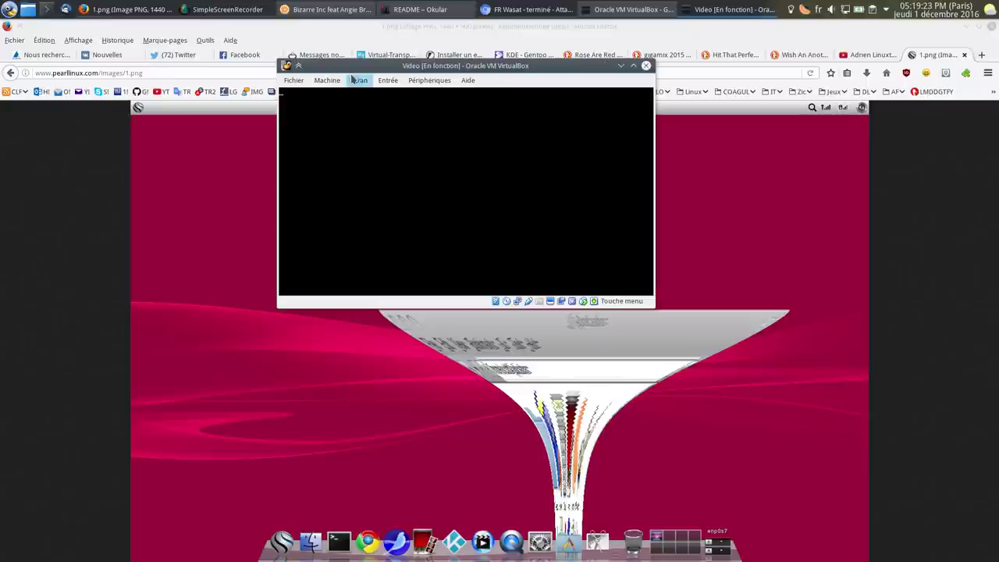
click(99, 160)
click(8, 74)
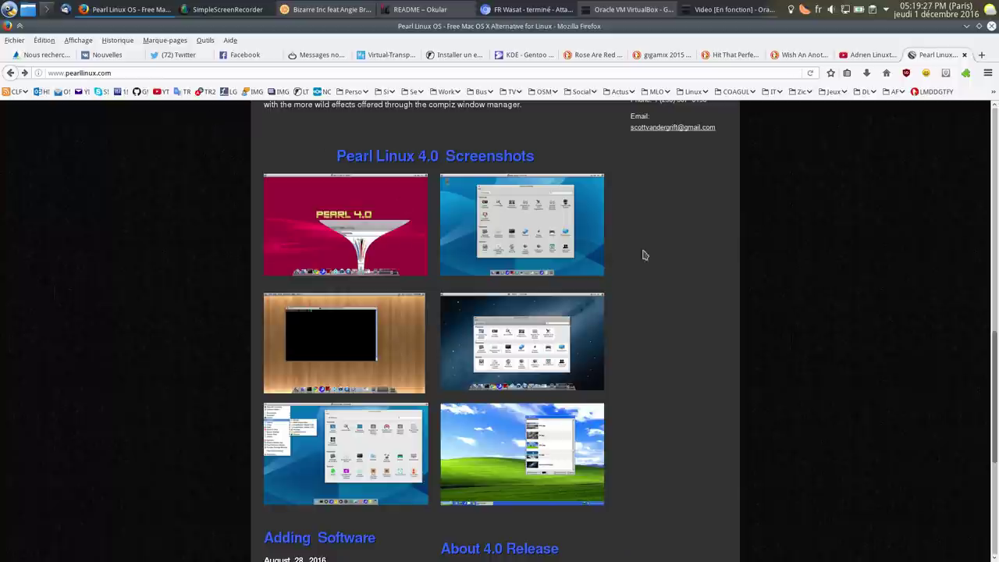
Open the Pearl Linux OS 4.0 manual from Quick Help, read its installation note, then switch to Okular.
scroll(667, 242, up, 15)
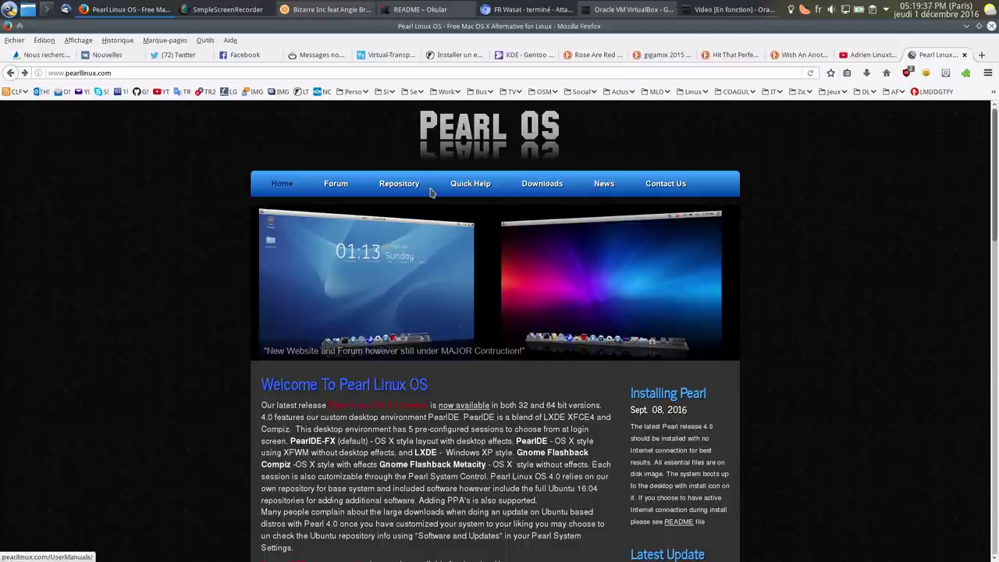
click(456, 189)
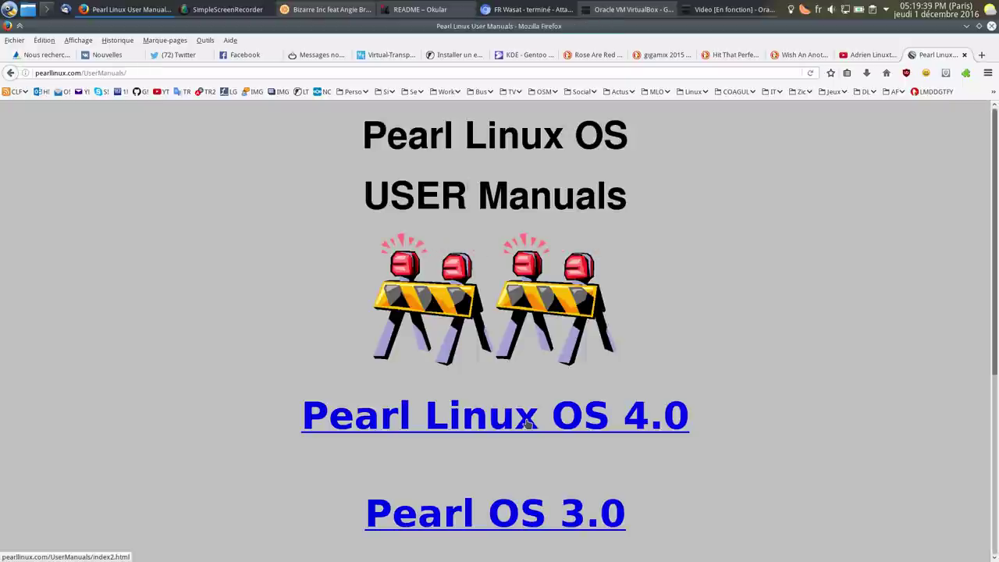
click(527, 422)
scroll(528, 422, down, 5)
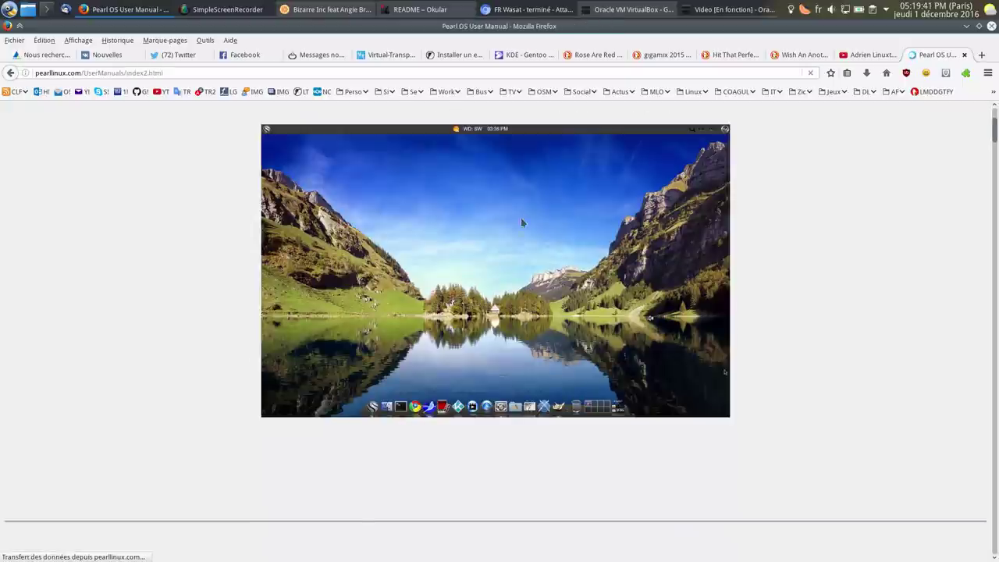
scroll(522, 218, down, 5)
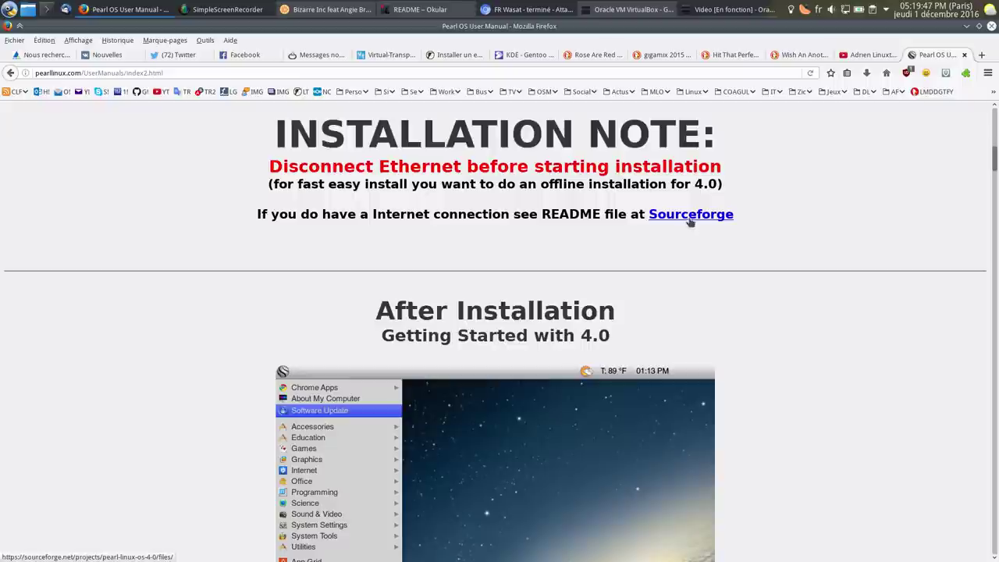
click(414, 9)
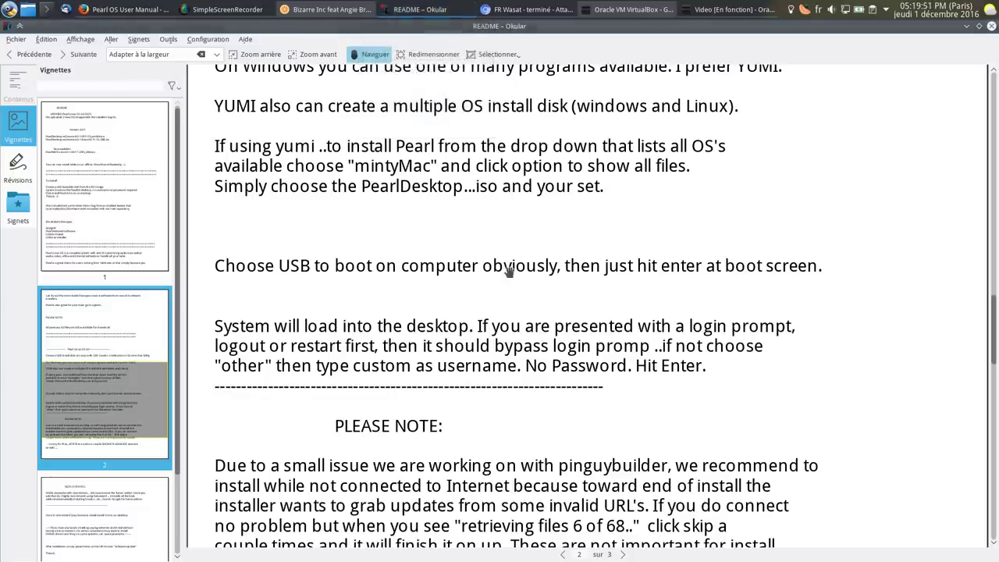
Scroll through the README's login and offline-install advice, then return to the VM's login screen.
drag(215, 314, 363, 289)
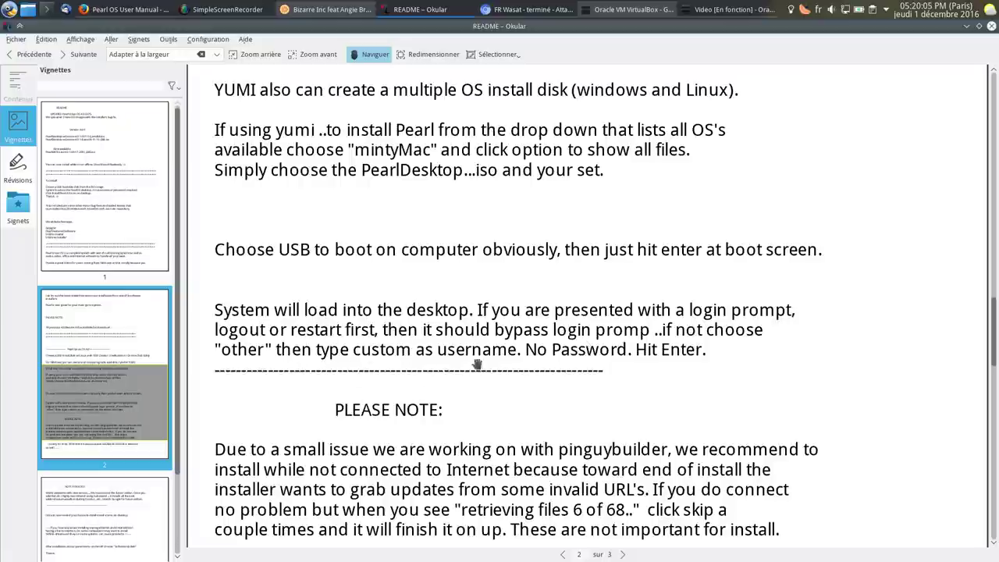
click(726, 9)
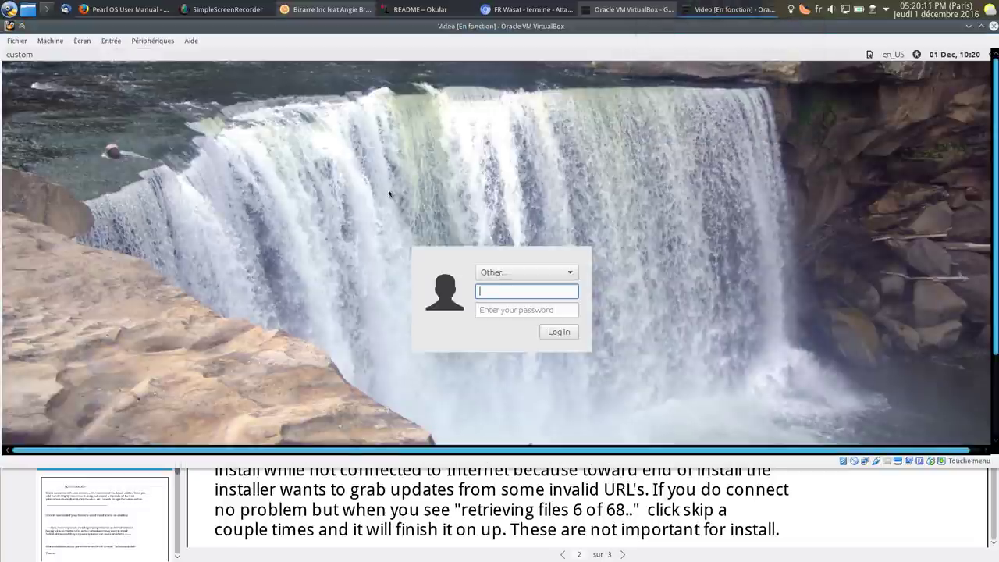
Go full screen, log in with the live username, and launch Install PearlDesktop, moving its window up.
key(ctrl+f)
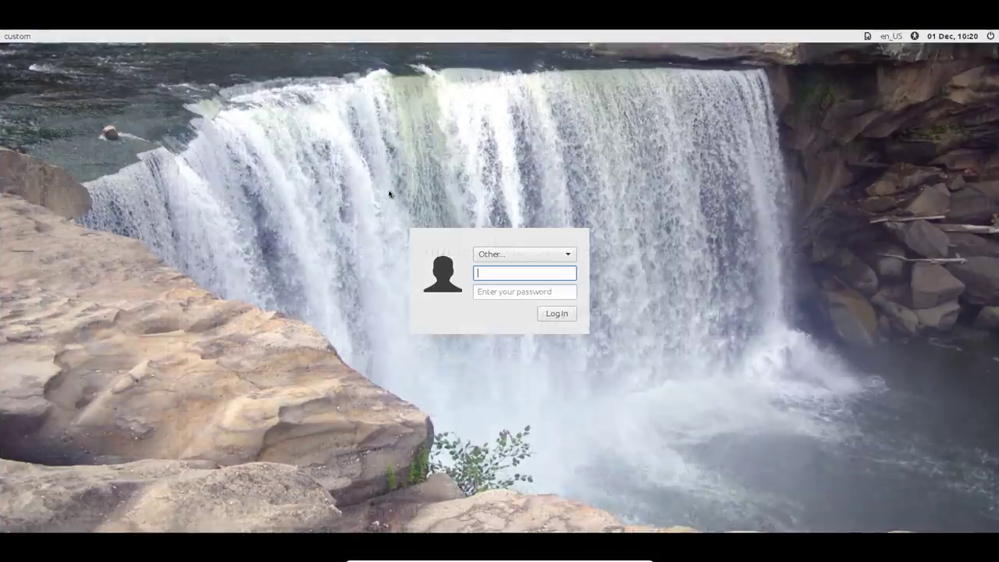
text(usto)
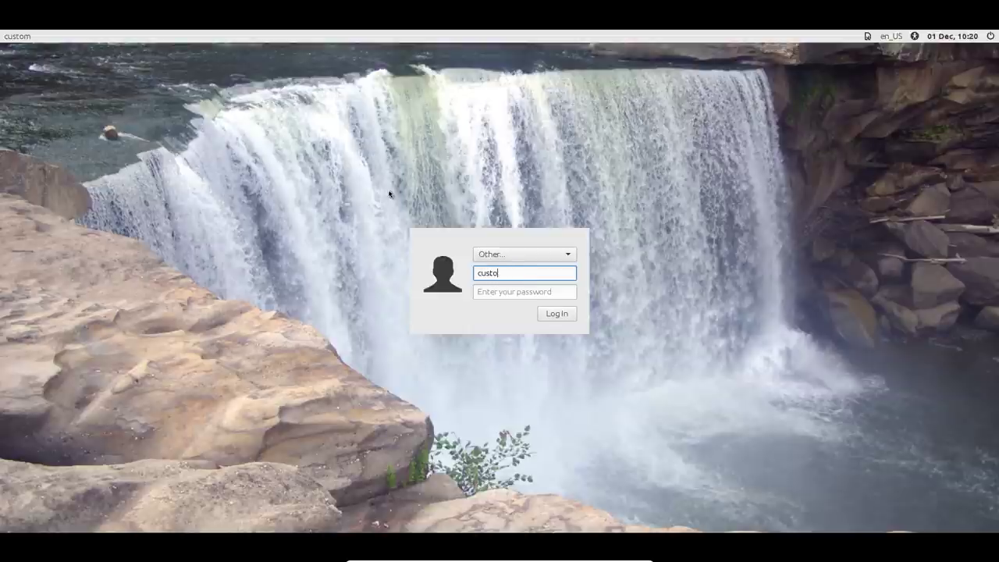
text(m)
key(Return)
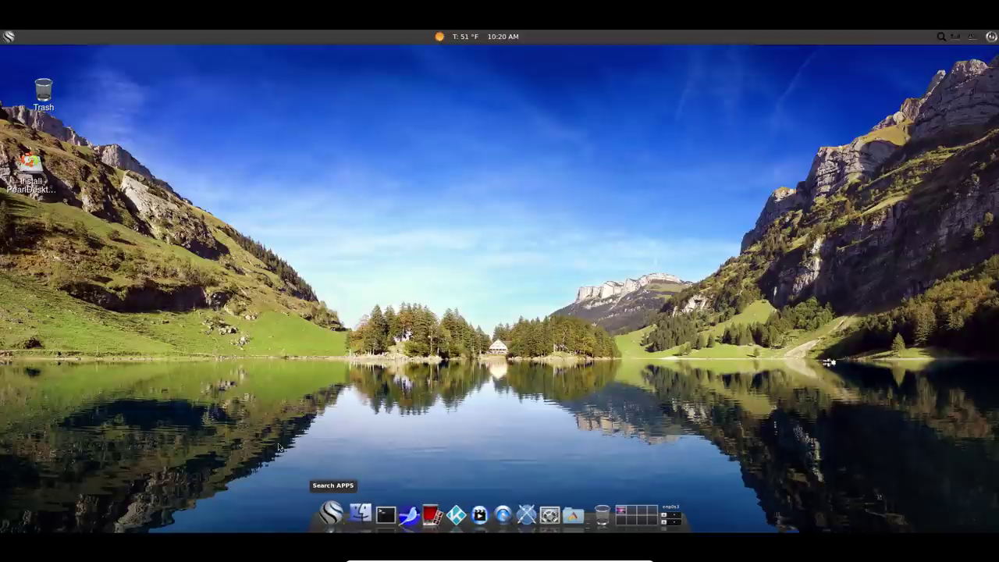
click(30, 181)
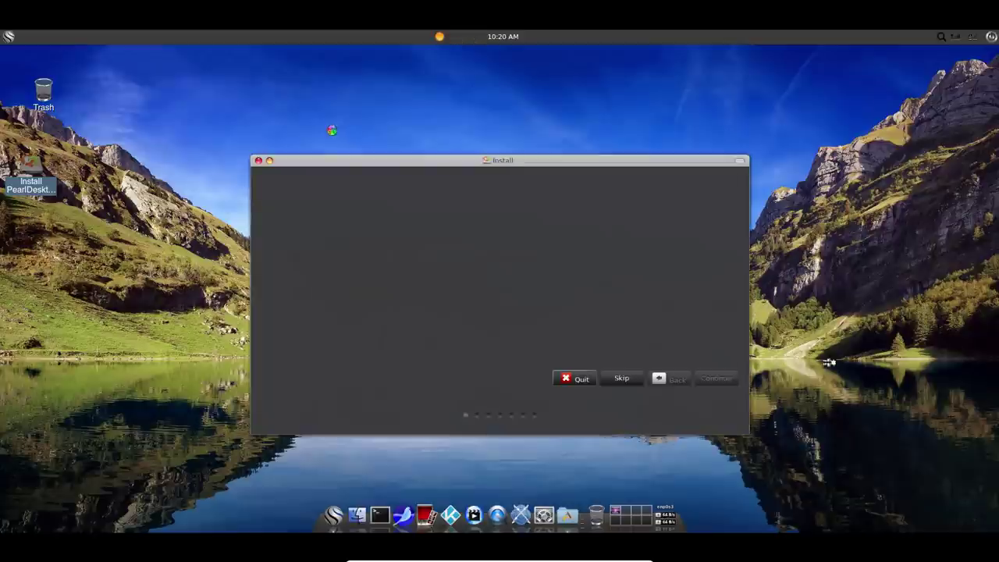
drag(297, 139, 312, 97)
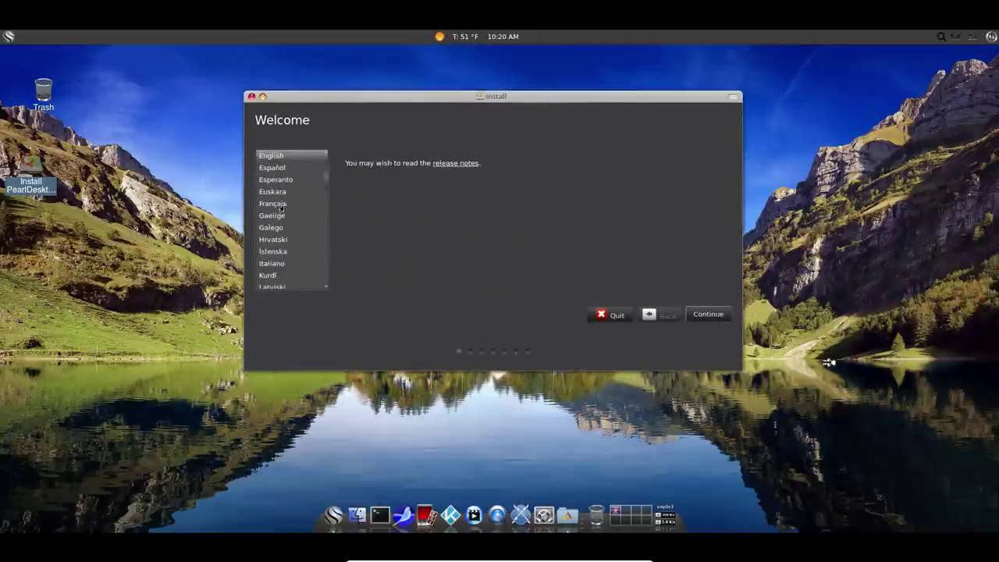
Set the installer language to Français and continue with networking disabled.
click(277, 204)
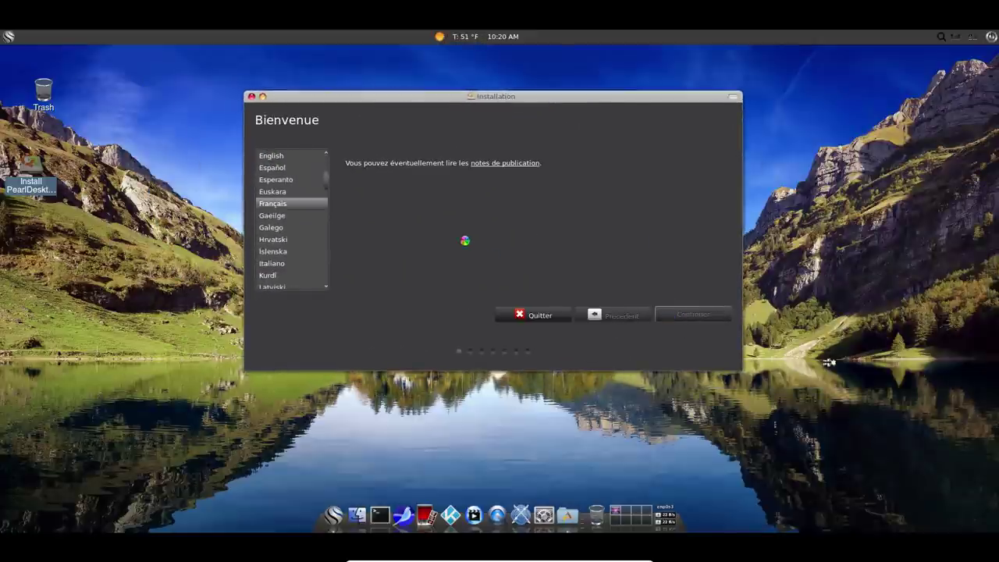
key(Return)
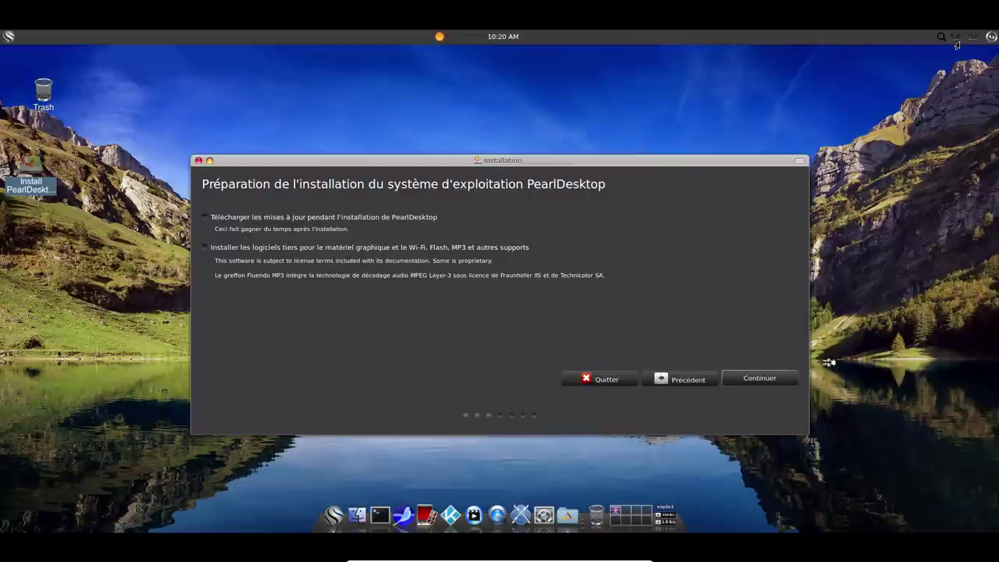
click(956, 37)
click(874, 107)
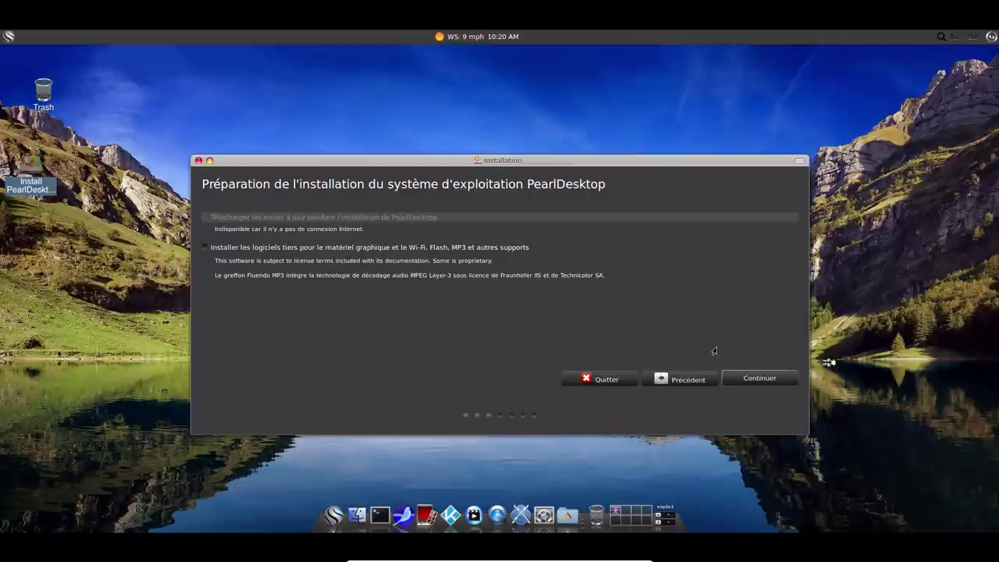
click(758, 377)
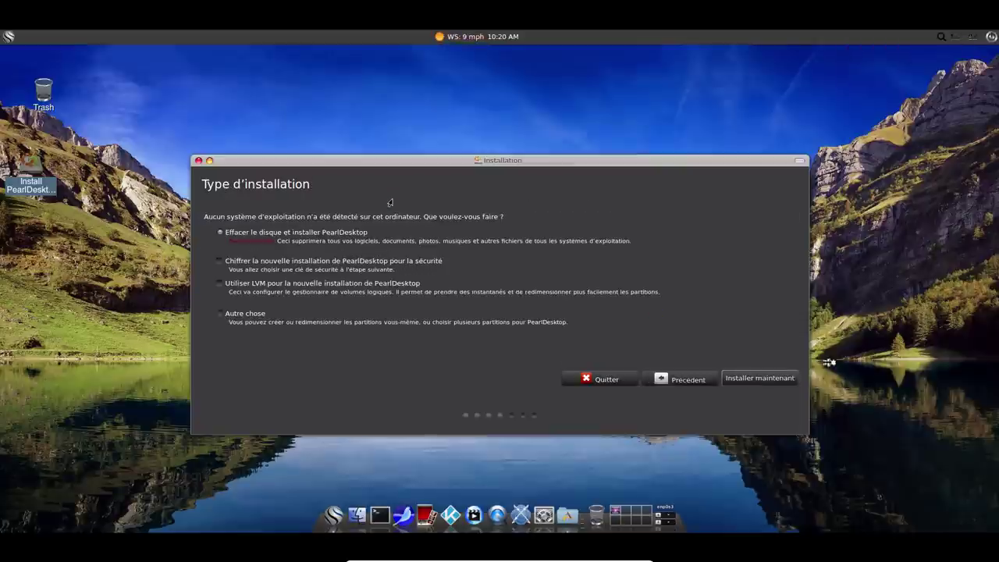
Re-enable networking, tick 'Télécharger les mises à jour', and choose erase disk and install.
click(656, 381)
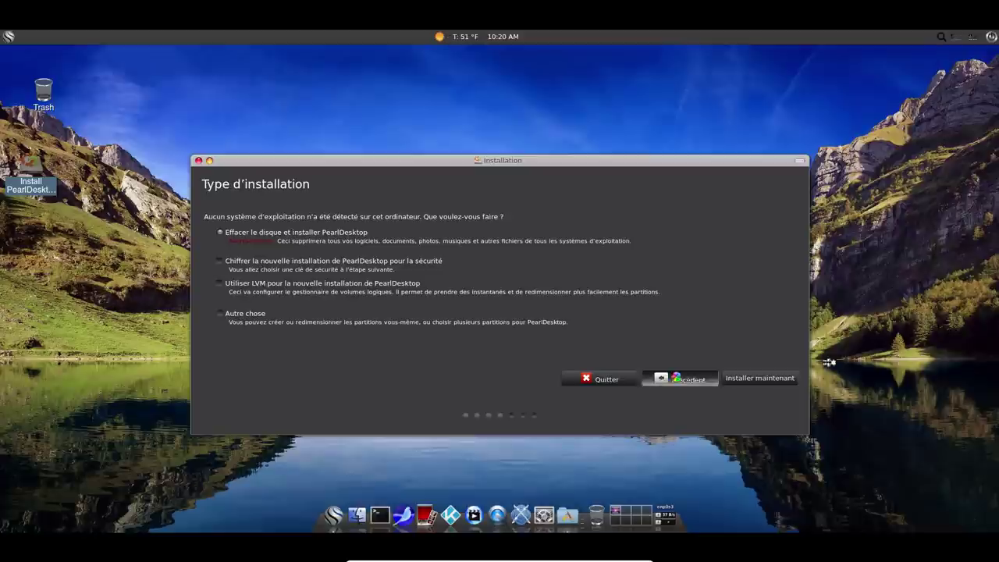
click(954, 36)
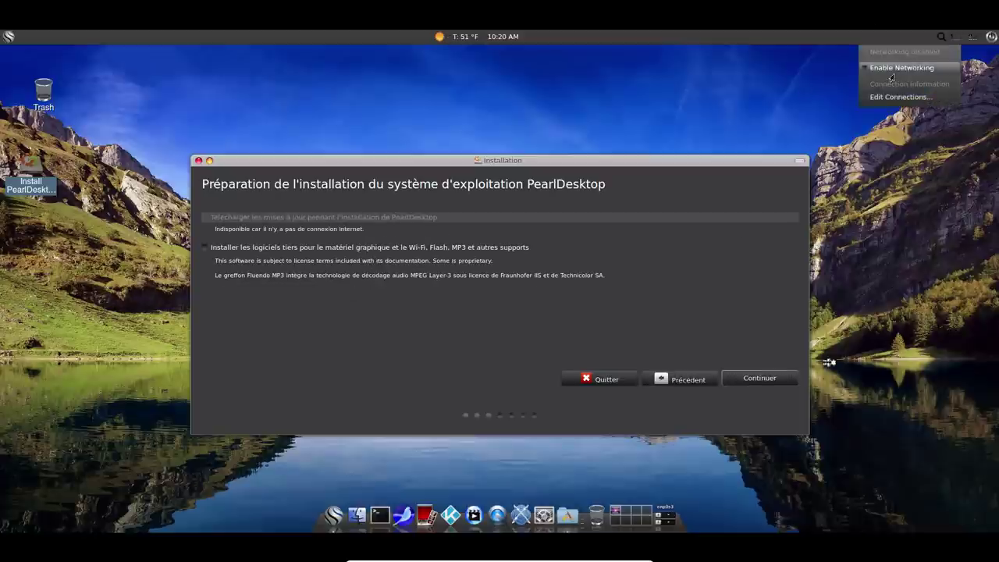
click(865, 108)
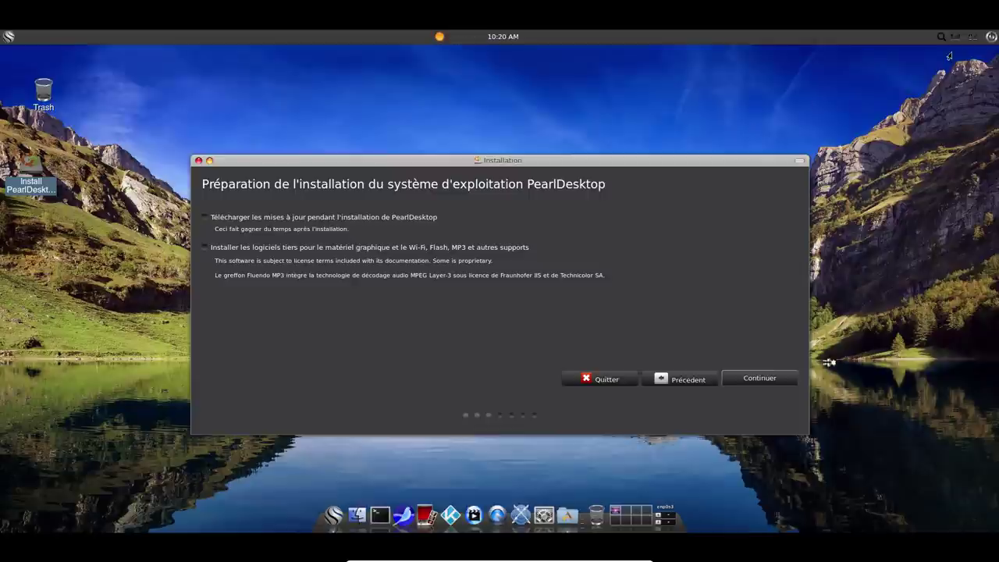
click(951, 37)
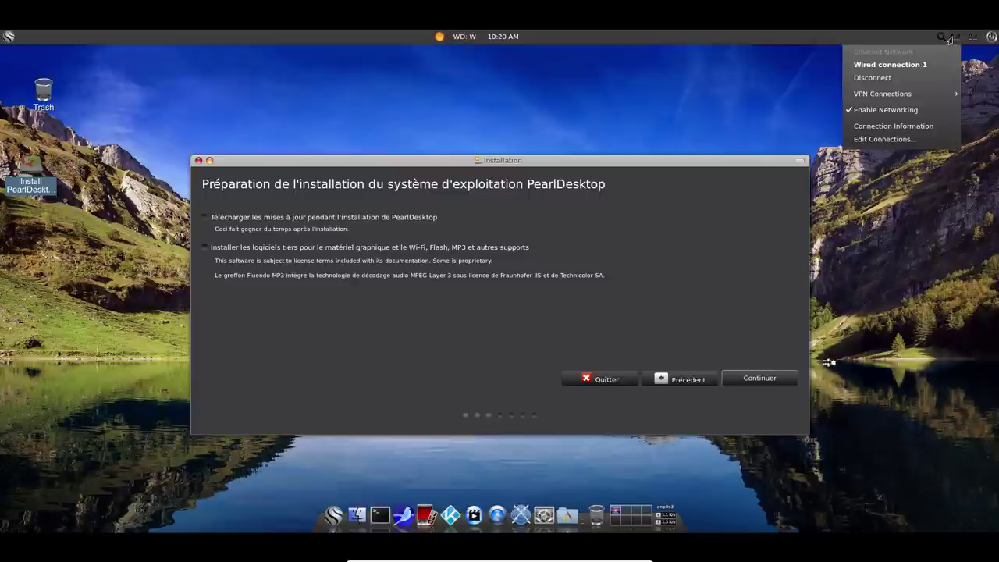
click(467, 147)
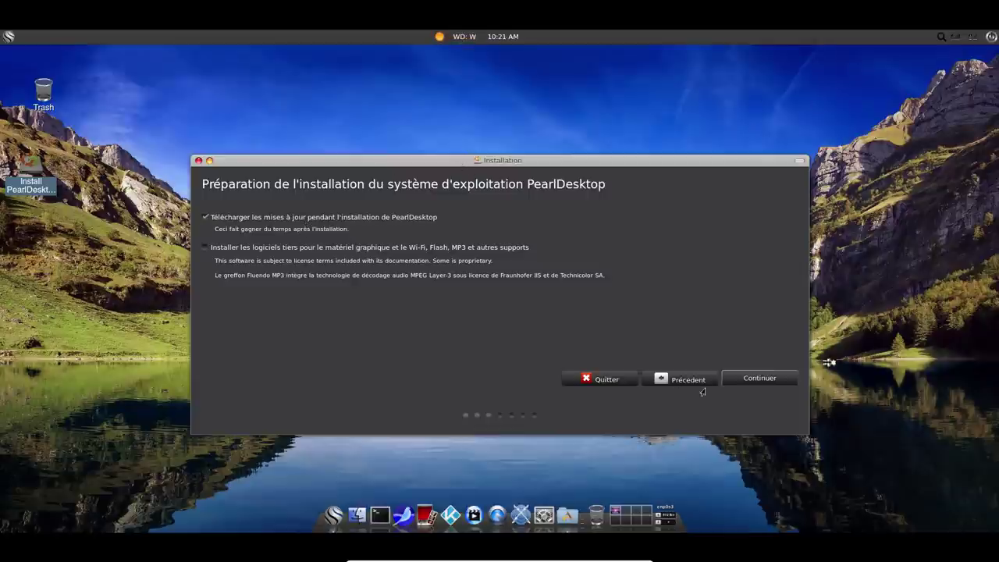
click(756, 378)
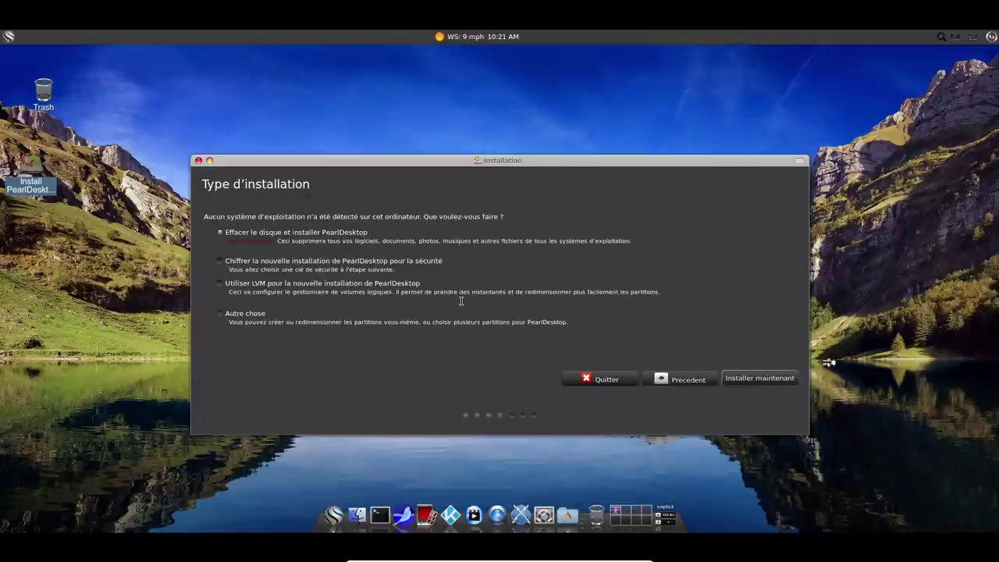
click(768, 386)
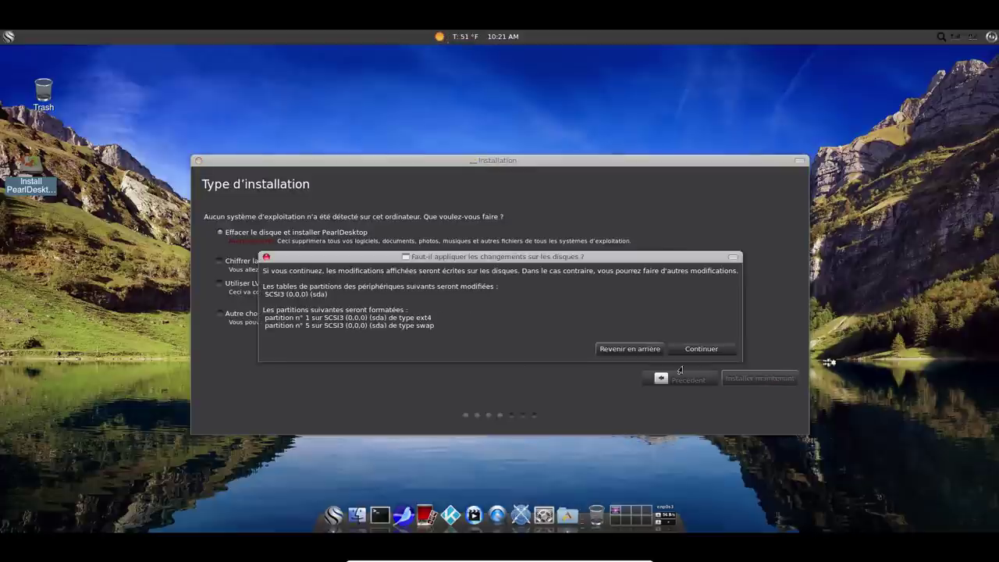
Confirm the sda partition changes and keep the French keyboard layout.
click(701, 349)
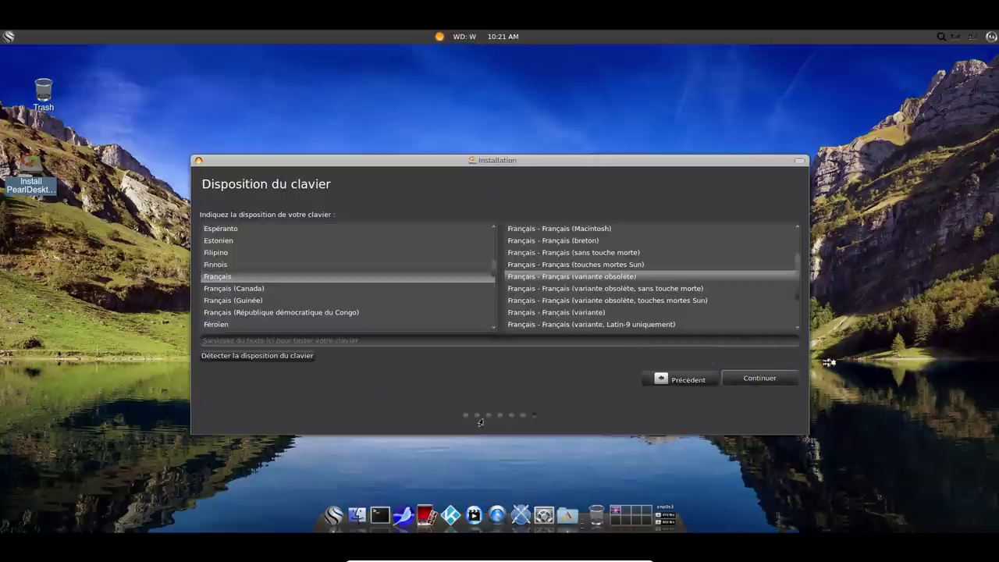
click(761, 380)
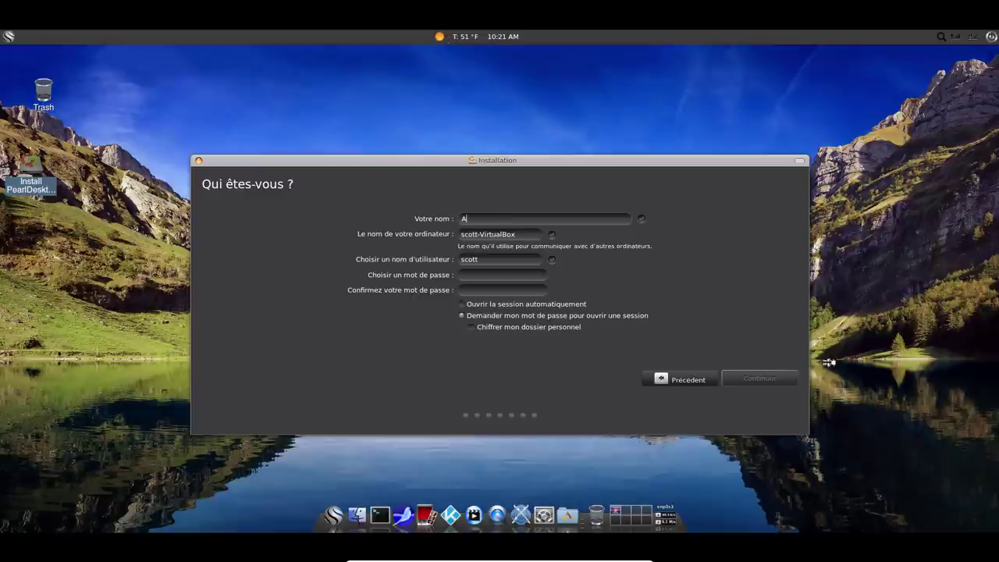
key(Tab)
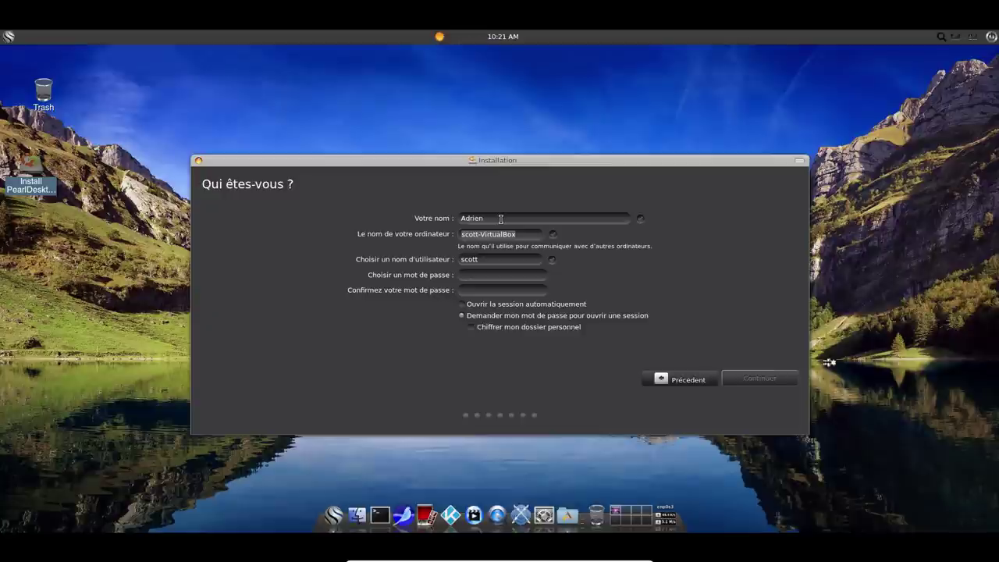
key(Tab)
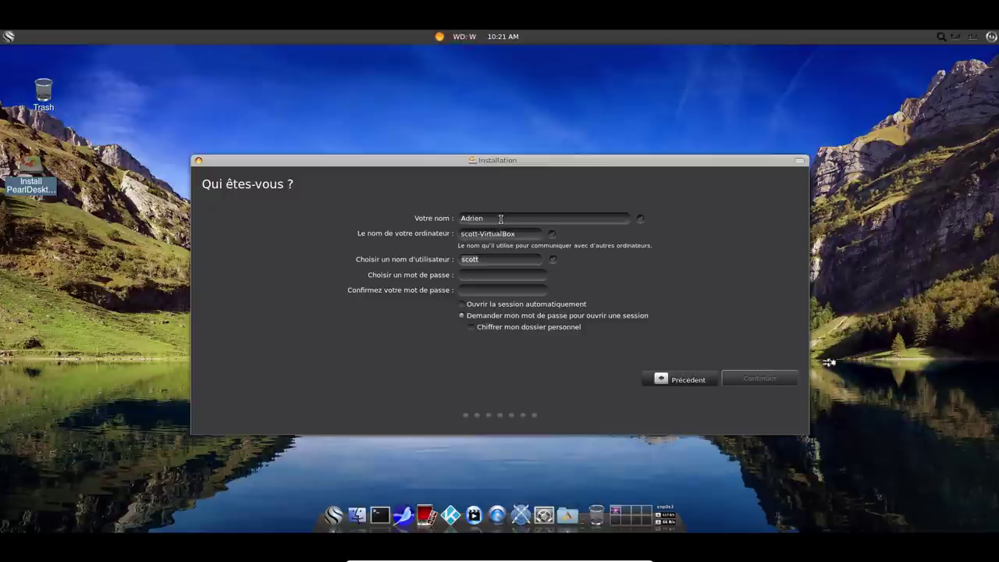
Enter the username and the password twice on the Qui êtes-vous page, then continue installing.
key(Tab)
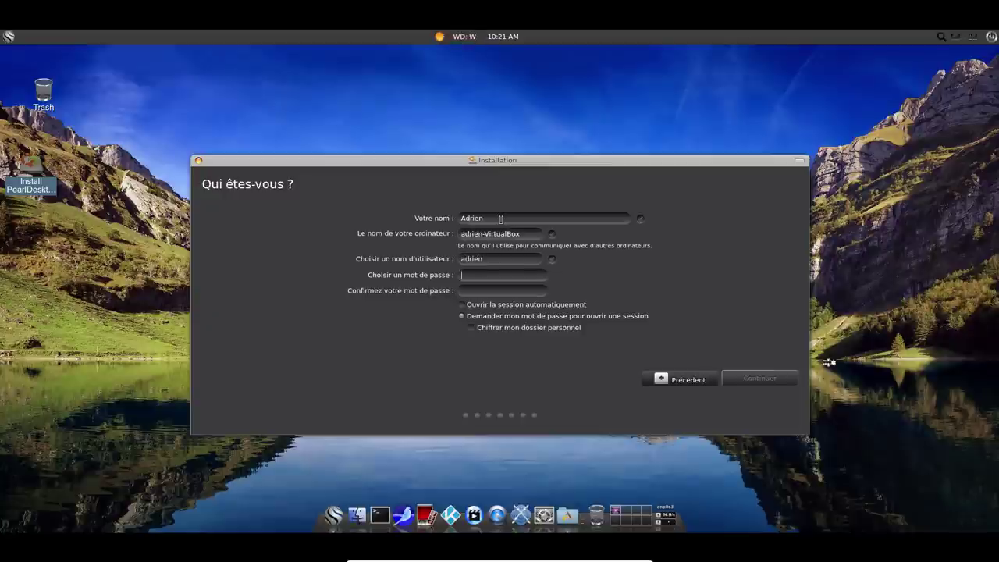
key(Tab)
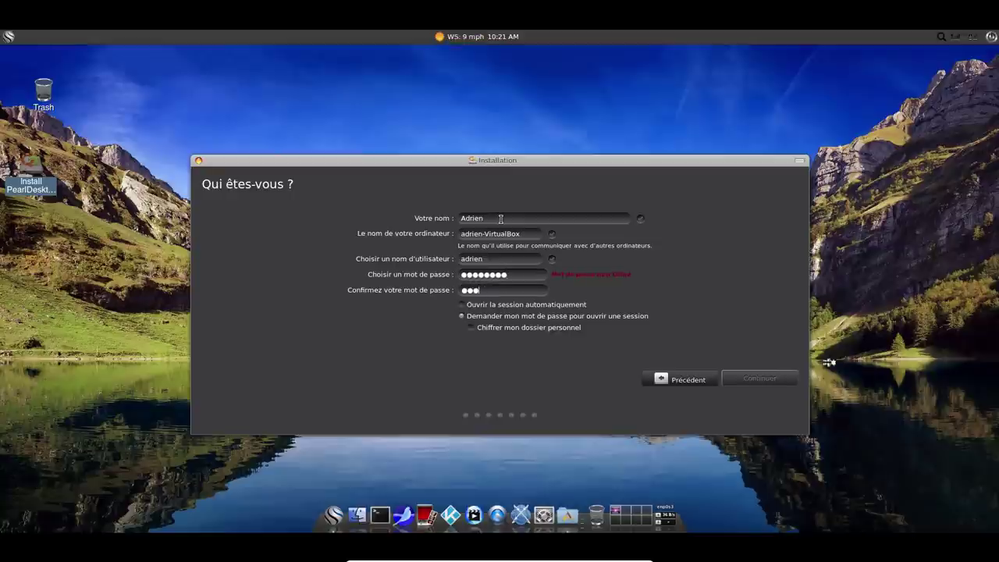
click(770, 380)
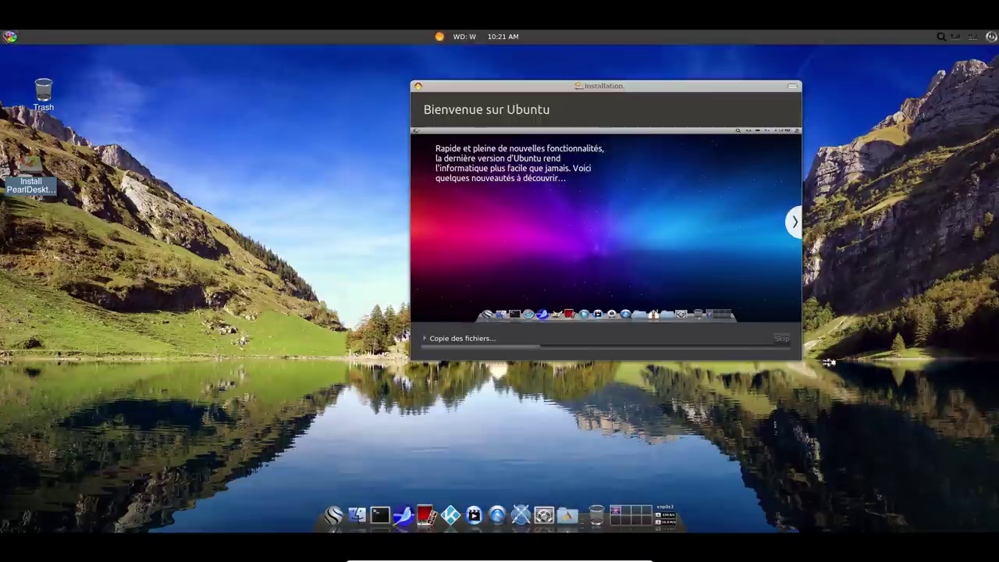
View the computer's System Information via About My Computer in the Pearl menu, then close it.
click(9, 36)
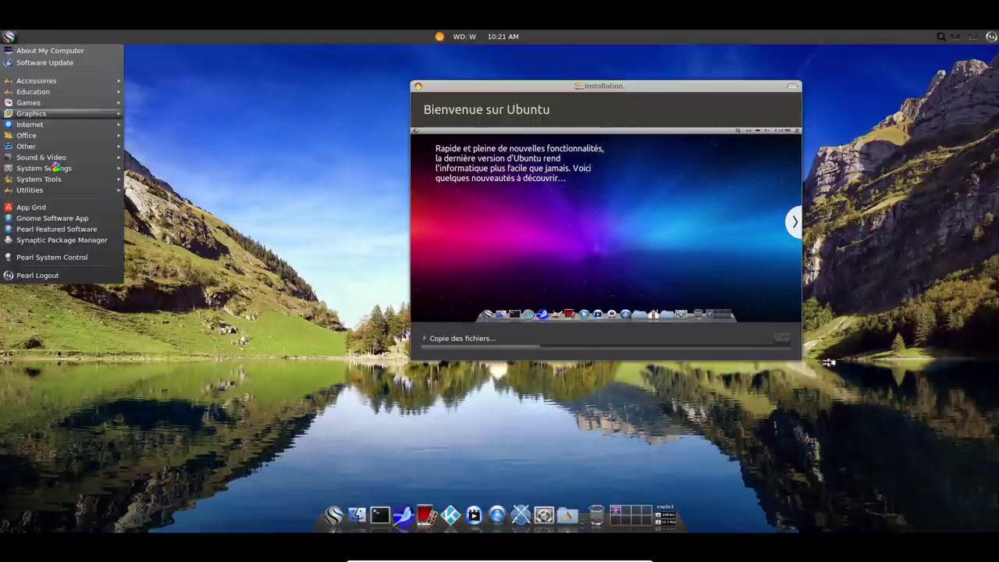
click(50, 51)
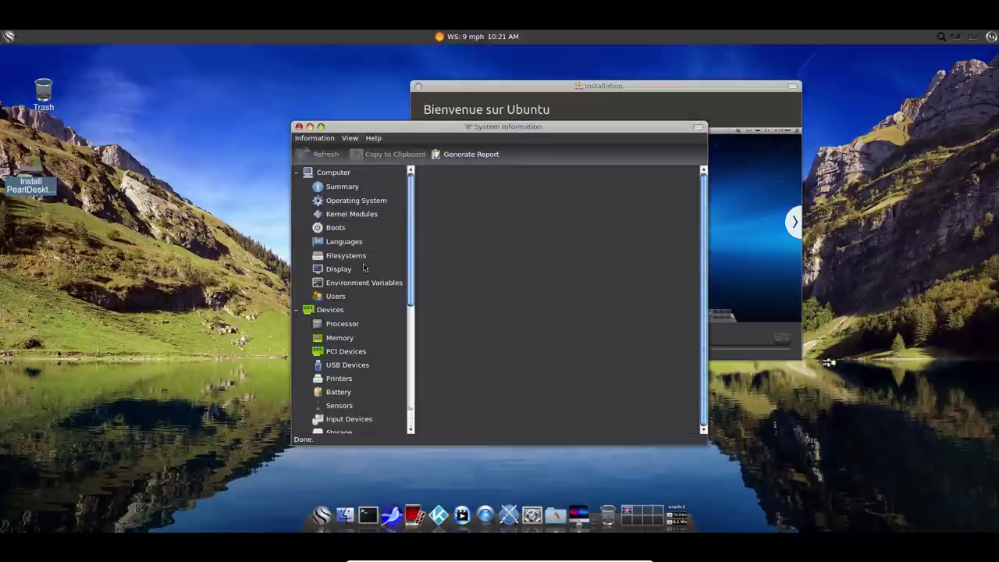
click(299, 127)
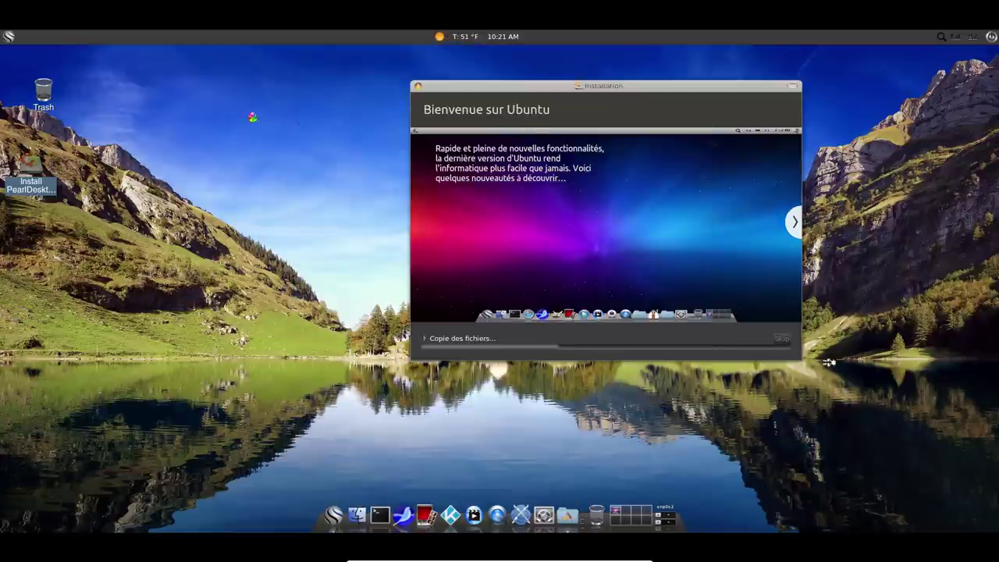
Launch Synapse from the Pearl menu's Accessories.
click(8, 36)
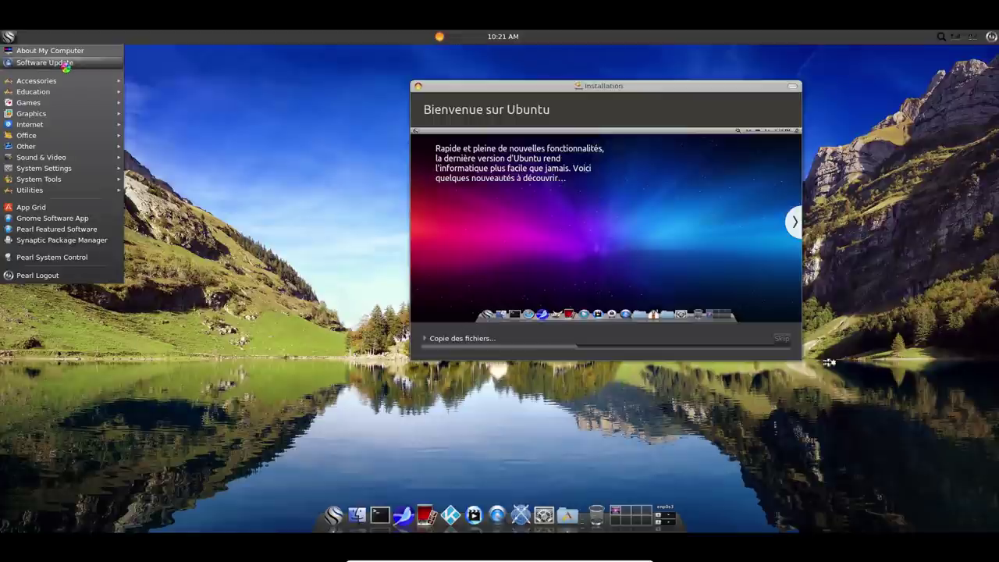
click(70, 83)
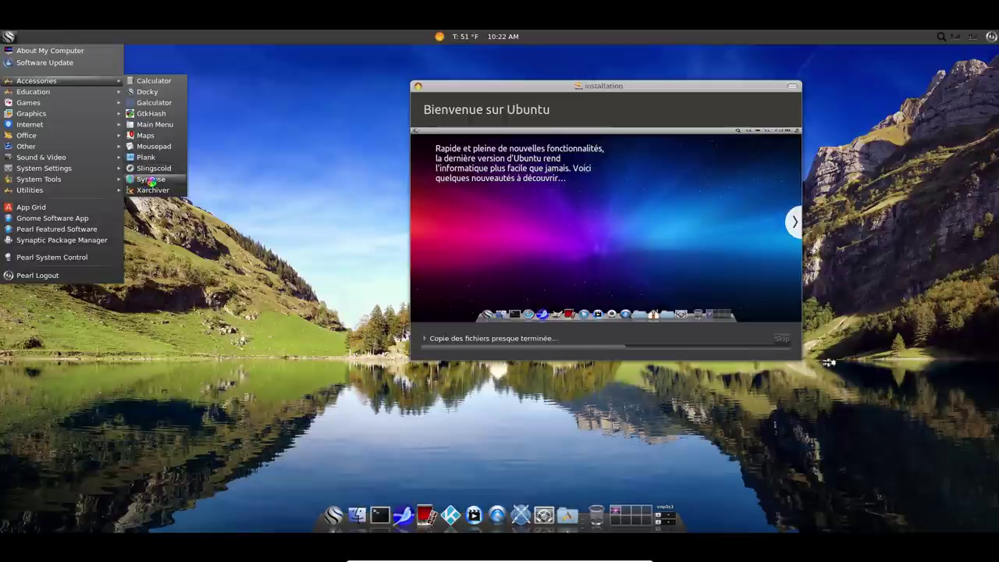
click(152, 181)
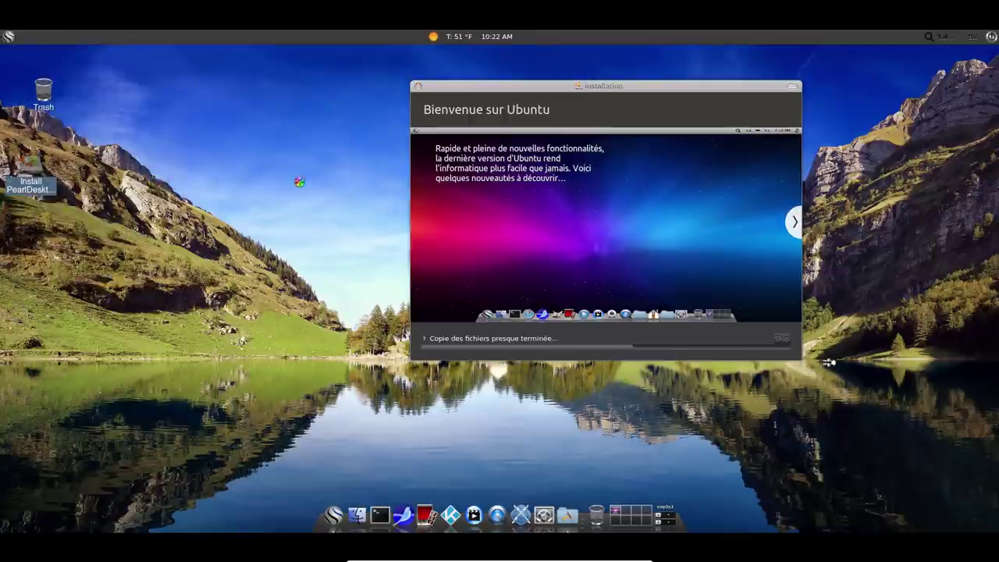
Search Synapse's Applications category for 'fire', then 'f', before opening the Pearl applications menu.
key(Left)
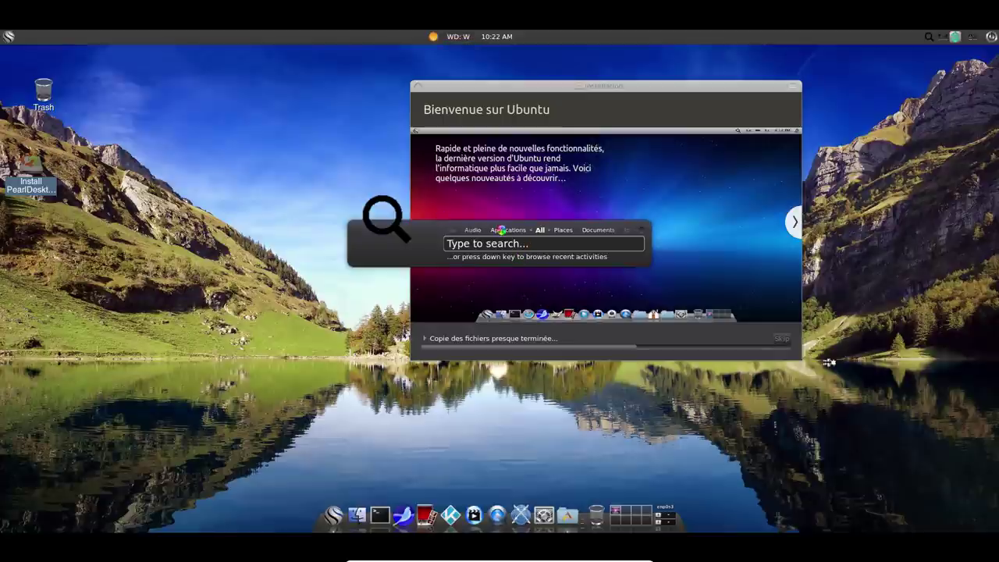
text(fire)
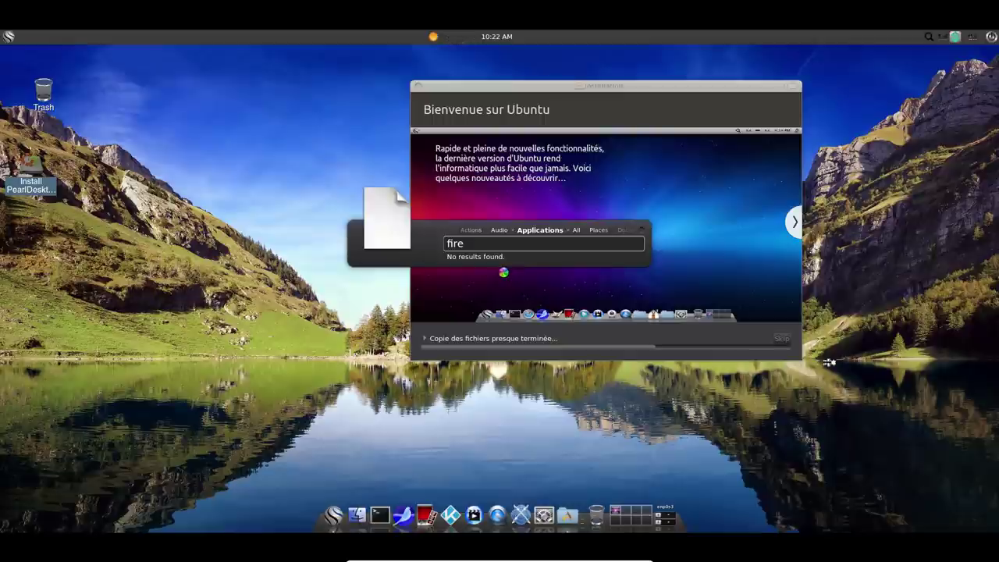
key(BackSpace)
key(BackSpace)
key(BackSpace)
key(BackSpace)
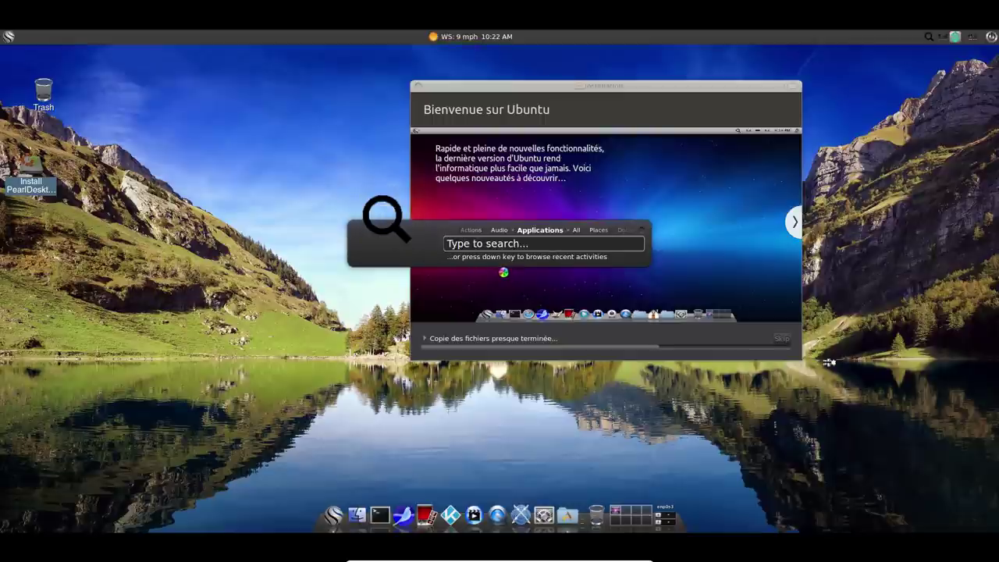
text(f)
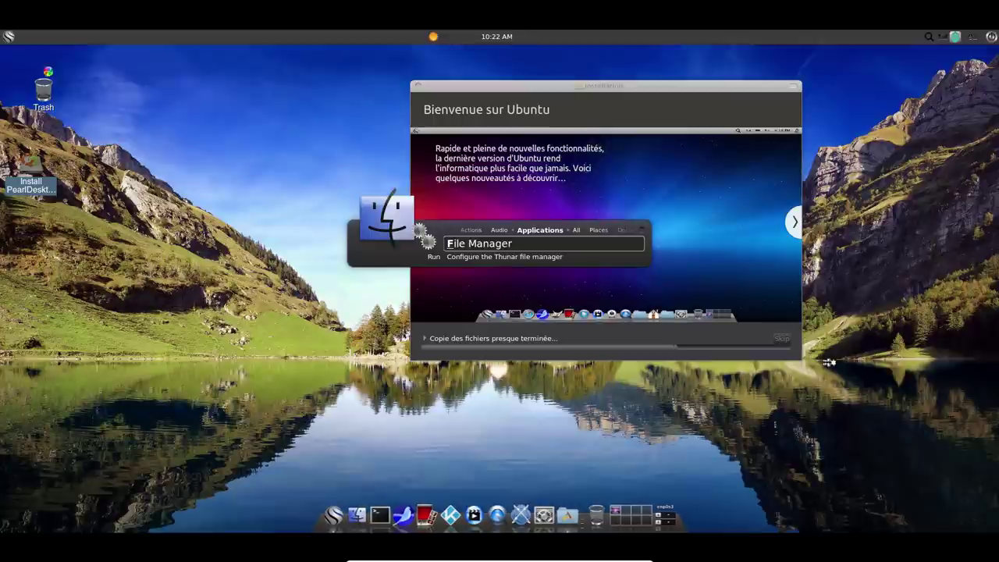
click(8, 35)
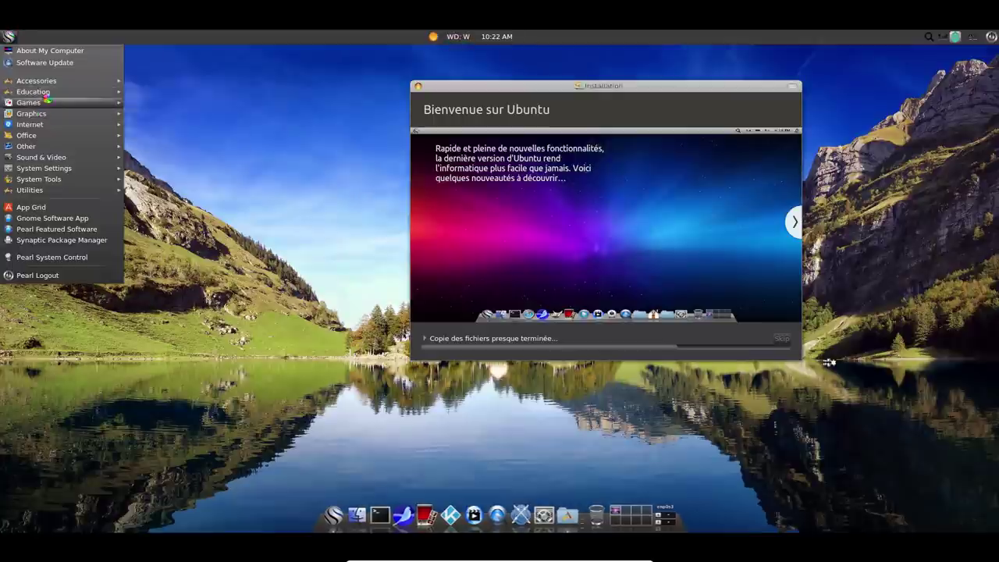
Browse the Education, Games, Graphics and Internet menu categories, then launch the Internet Browser.
mouse_move(50, 94)
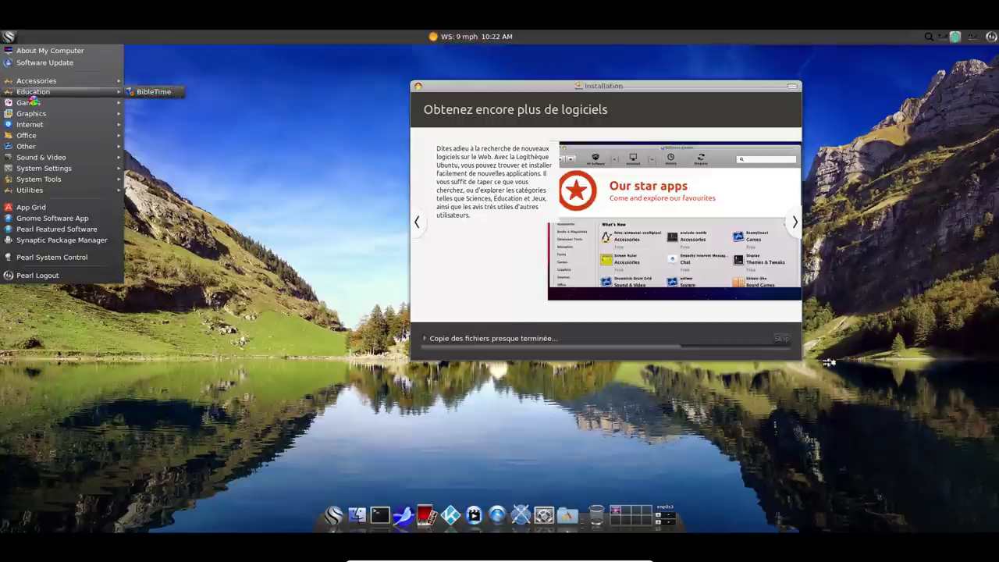
mouse_move(169, 103)
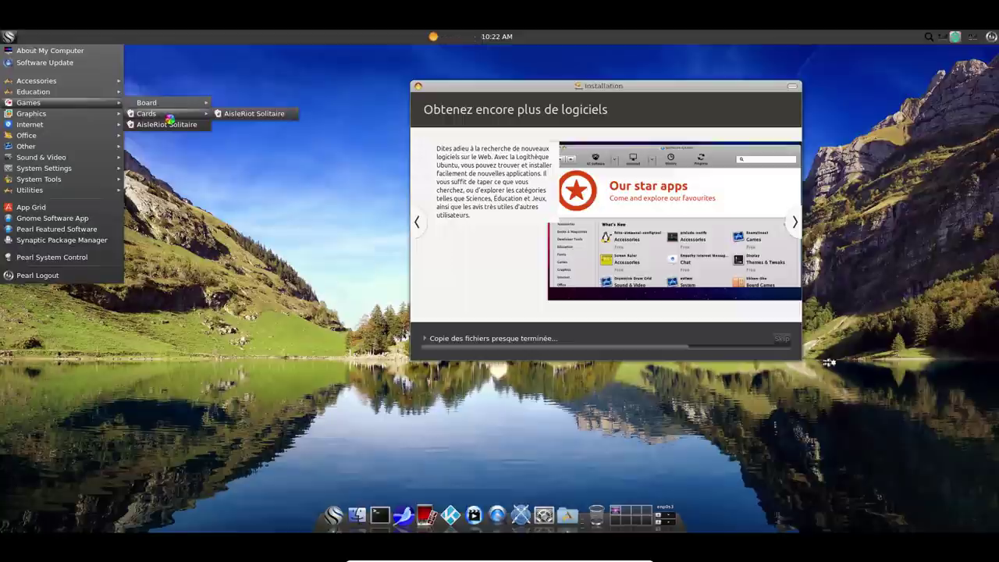
mouse_move(89, 114)
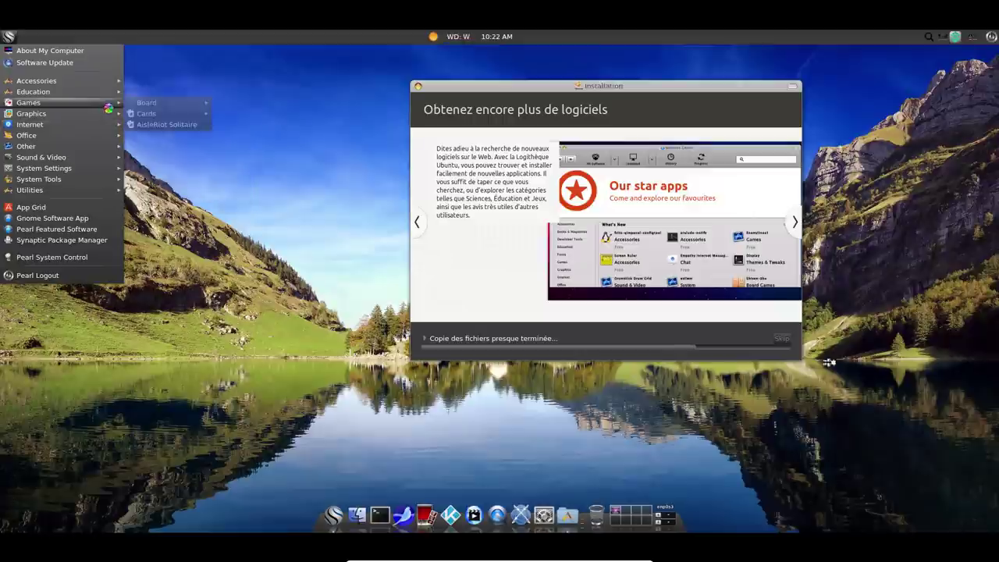
mouse_move(53, 125)
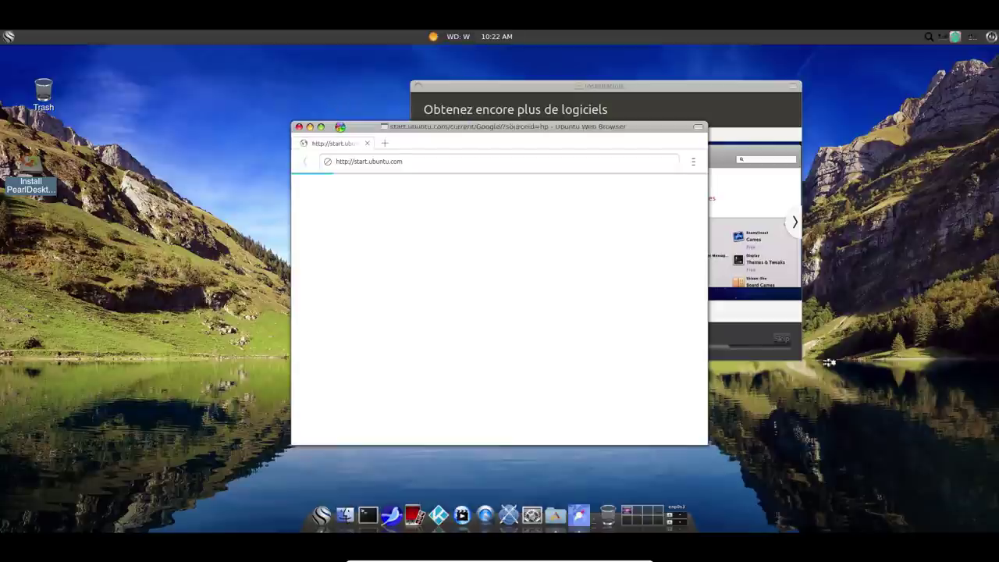
Check the browser's ⋮ options, close Ubuntu Web Browser, and bring up the Internet applications.
click(693, 161)
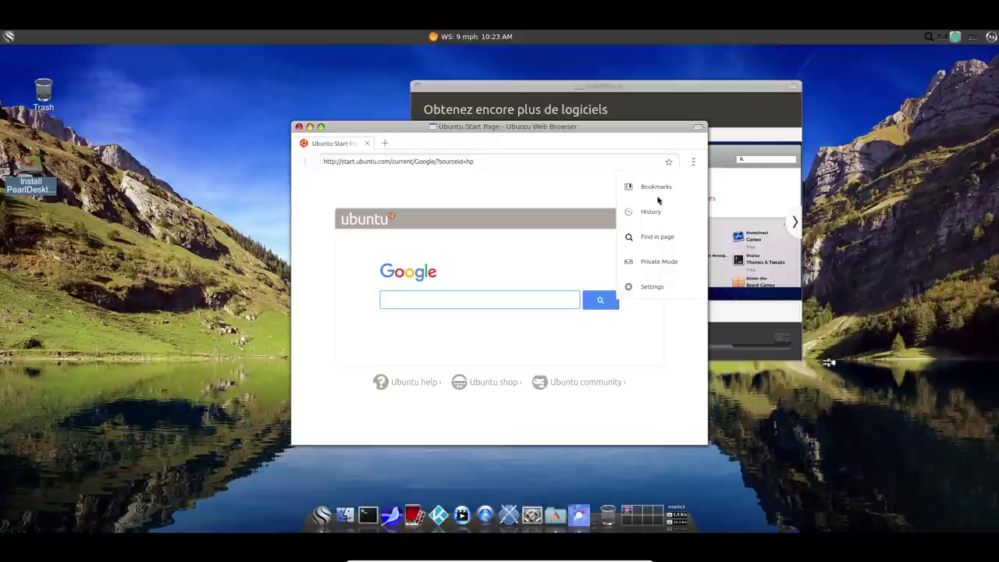
click(297, 127)
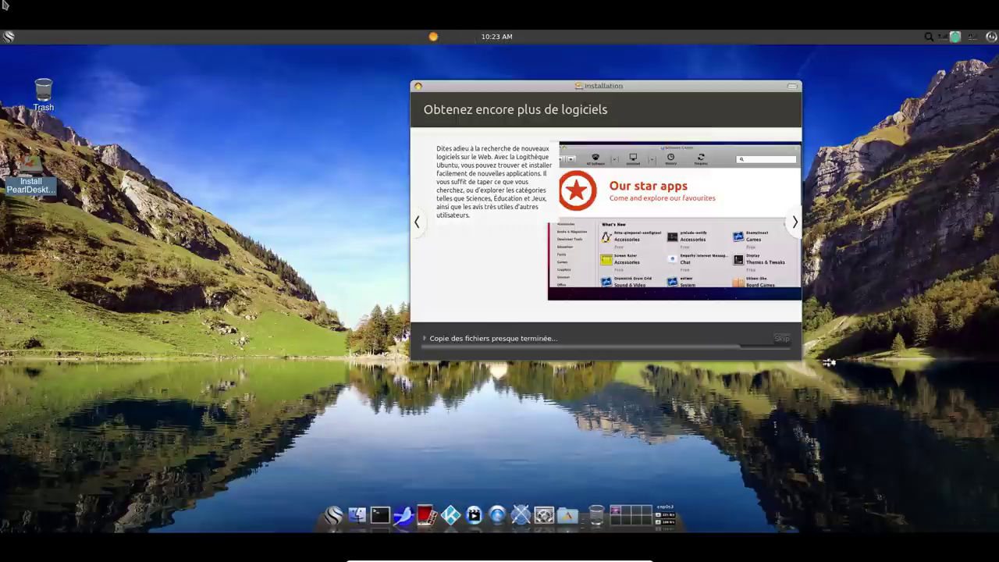
click(9, 36)
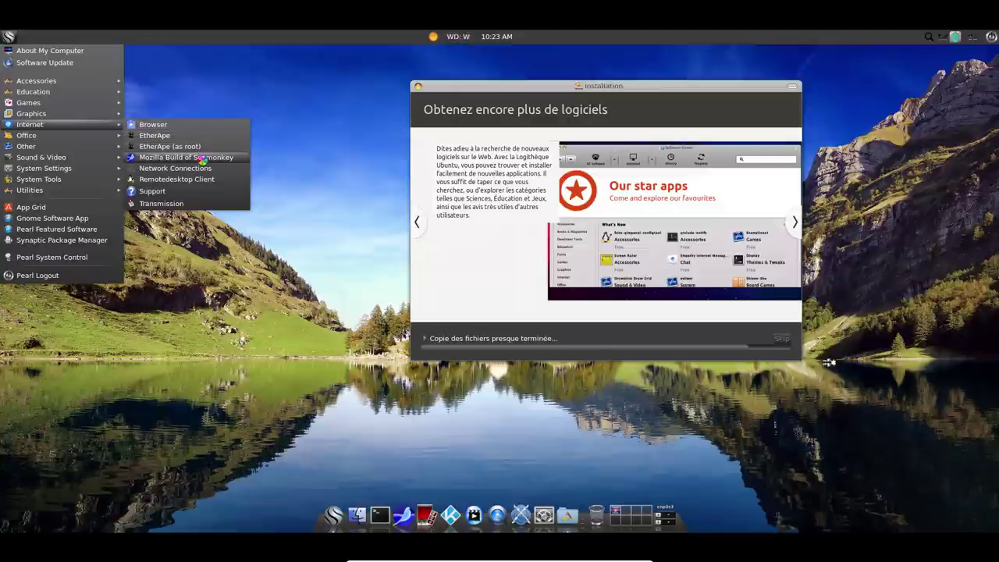
Launch SeaMonkey, then minimize it and restore it from the dock.
click(243, 158)
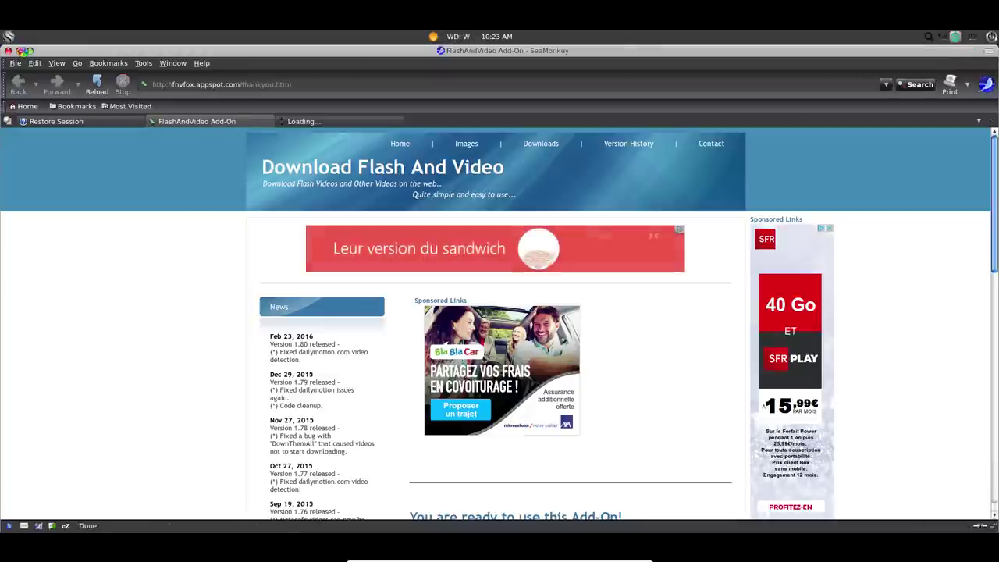
click(24, 51)
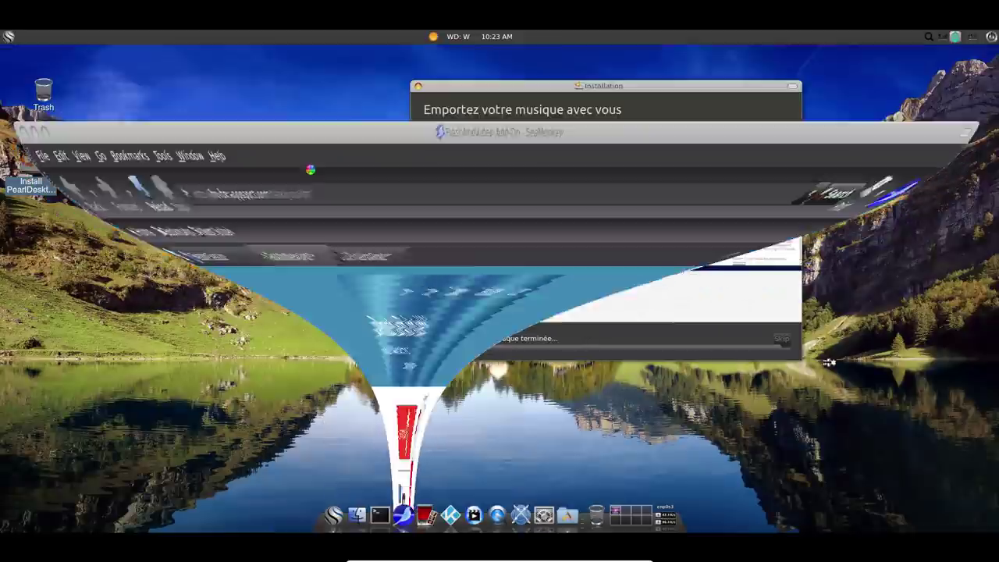
click(403, 515)
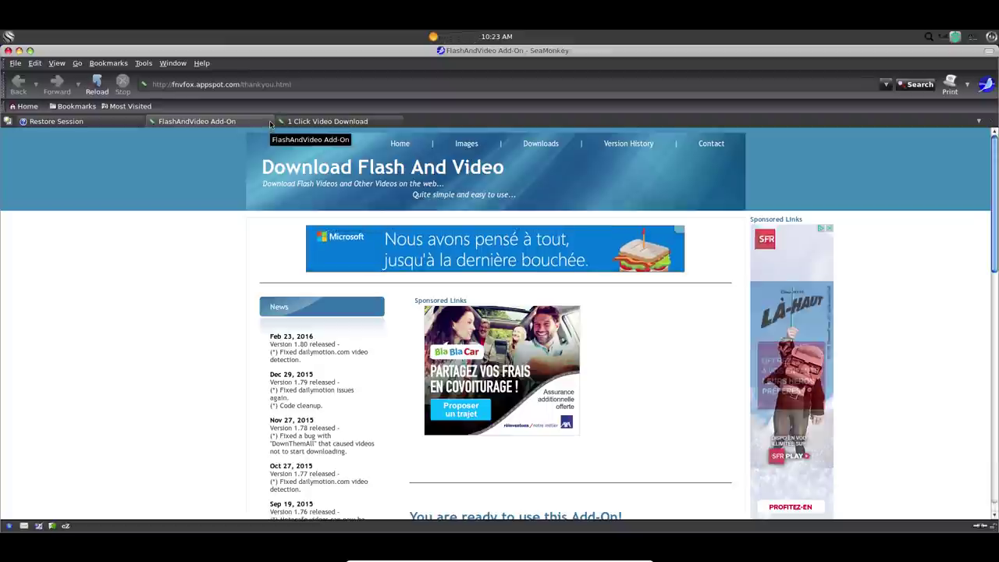
Restore the previous session's tabs, then close SeaMonkey with all three tabs.
click(66, 123)
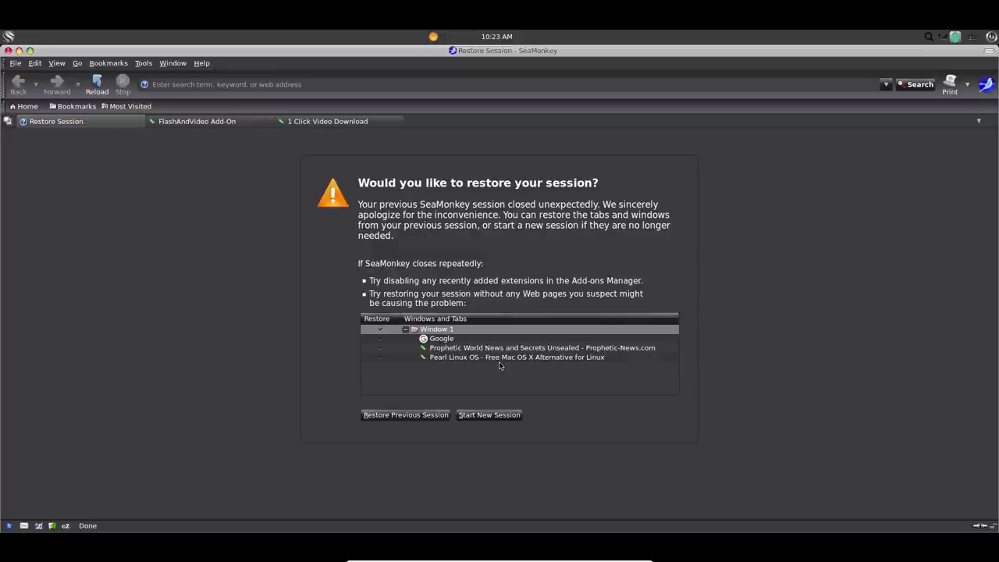
click(461, 340)
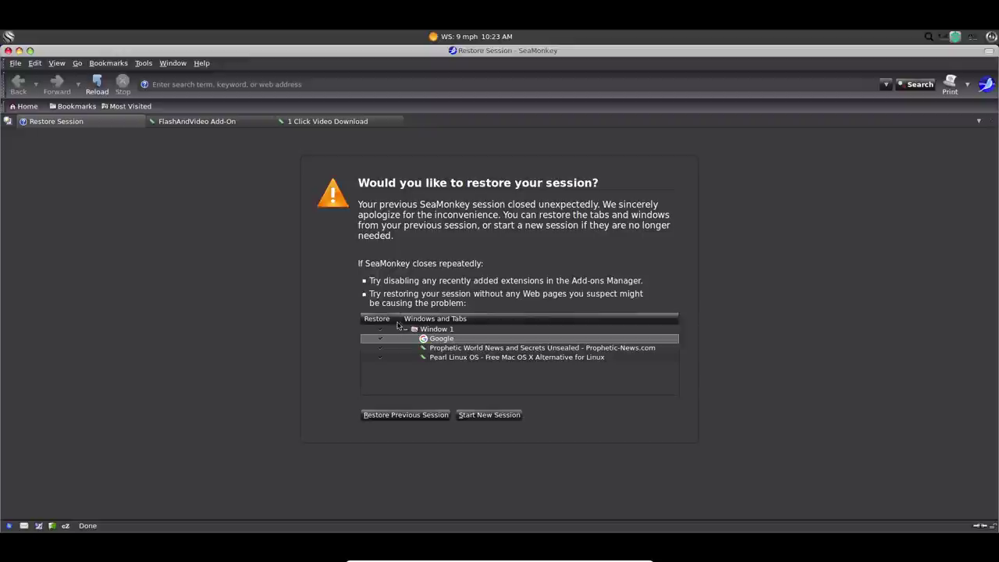
click(406, 414)
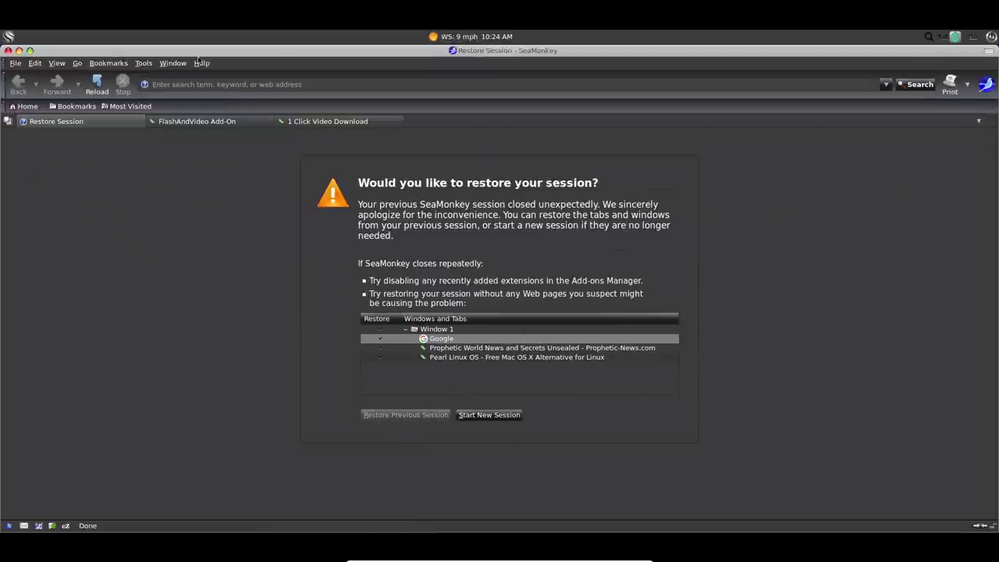
click(9, 51)
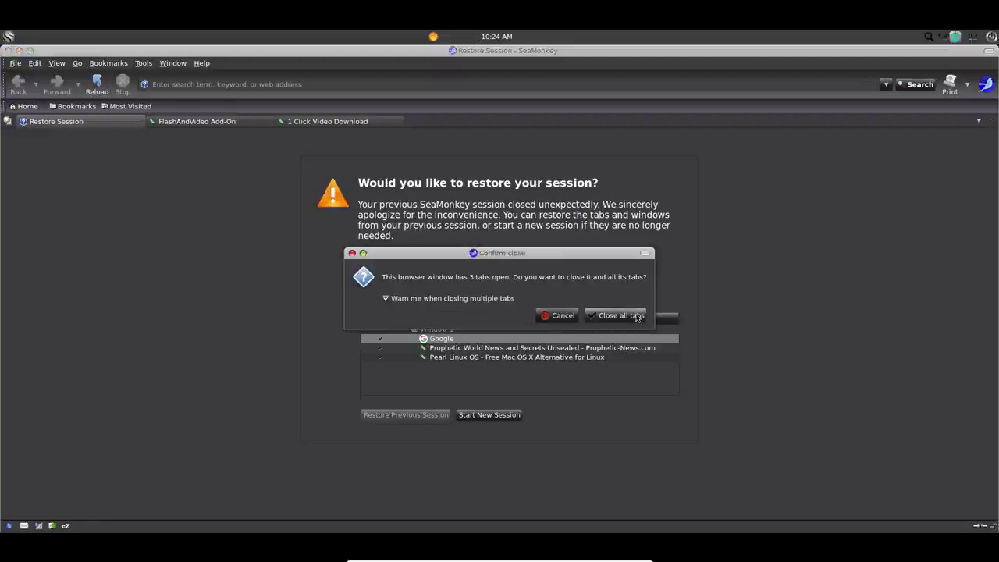
click(622, 316)
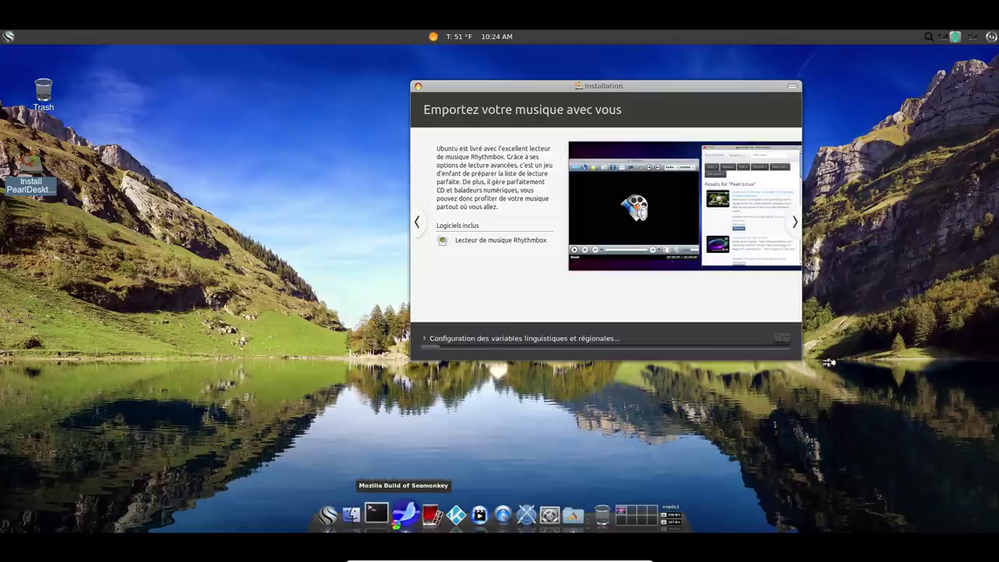
click(405, 515)
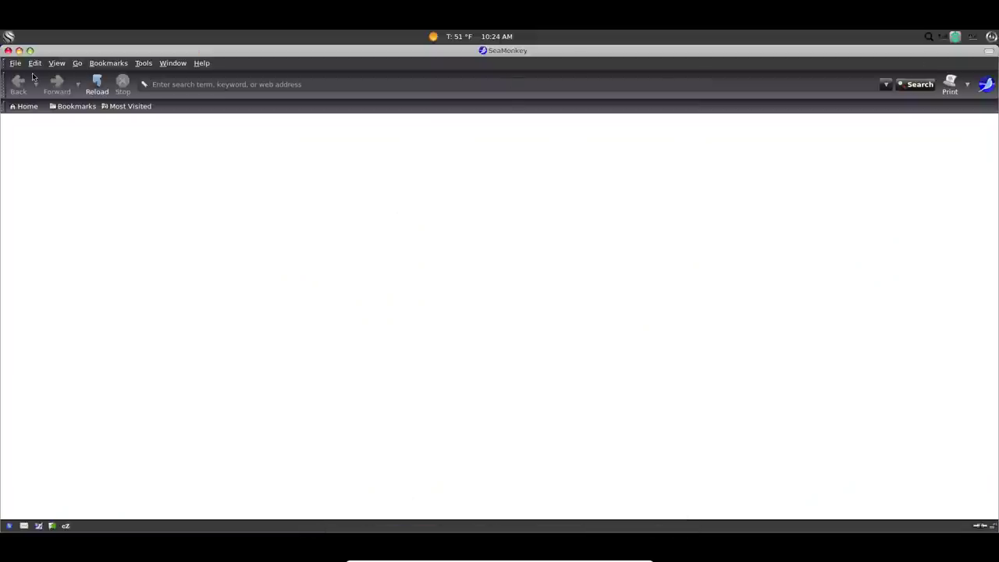
click(204, 66)
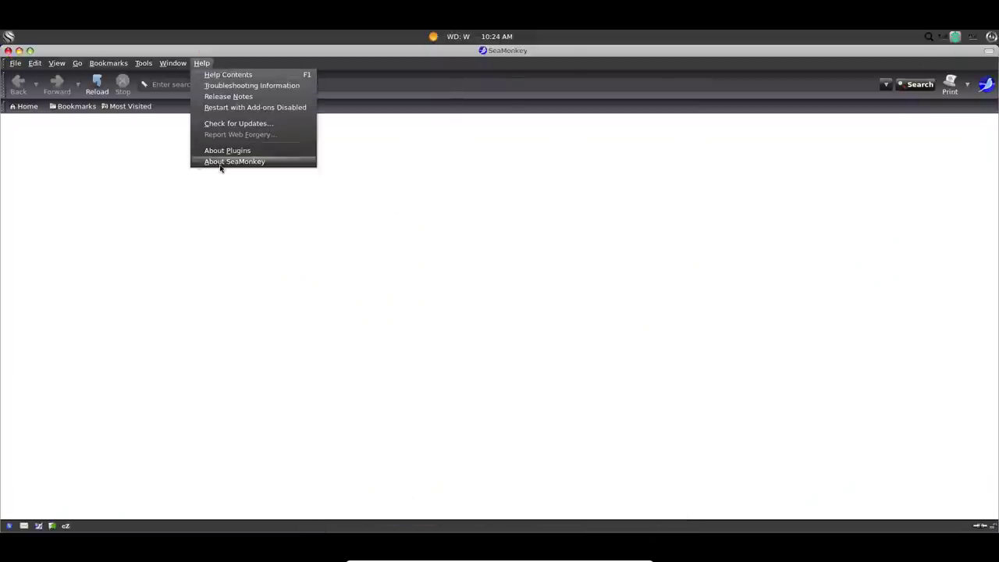
click(222, 162)
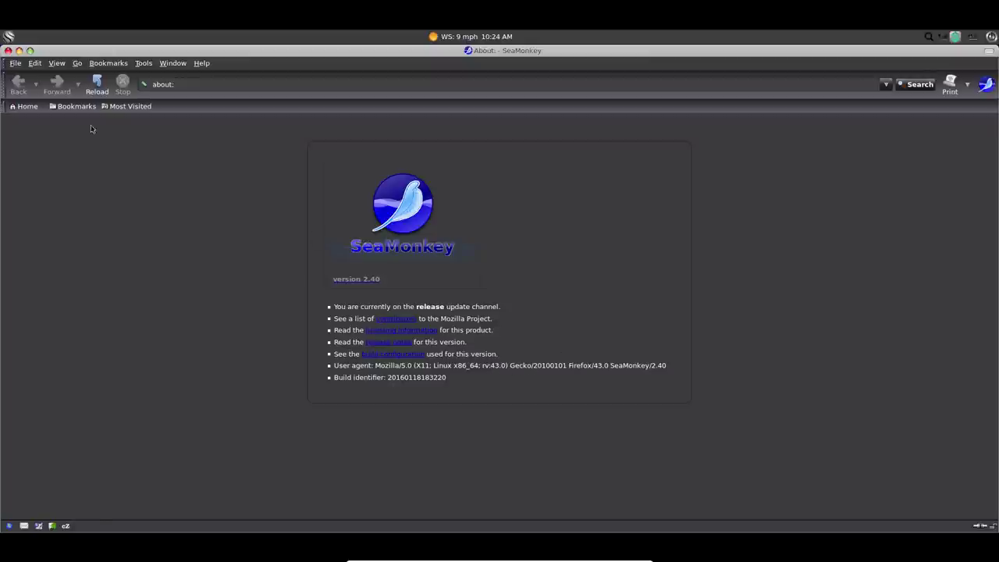
click(8, 50)
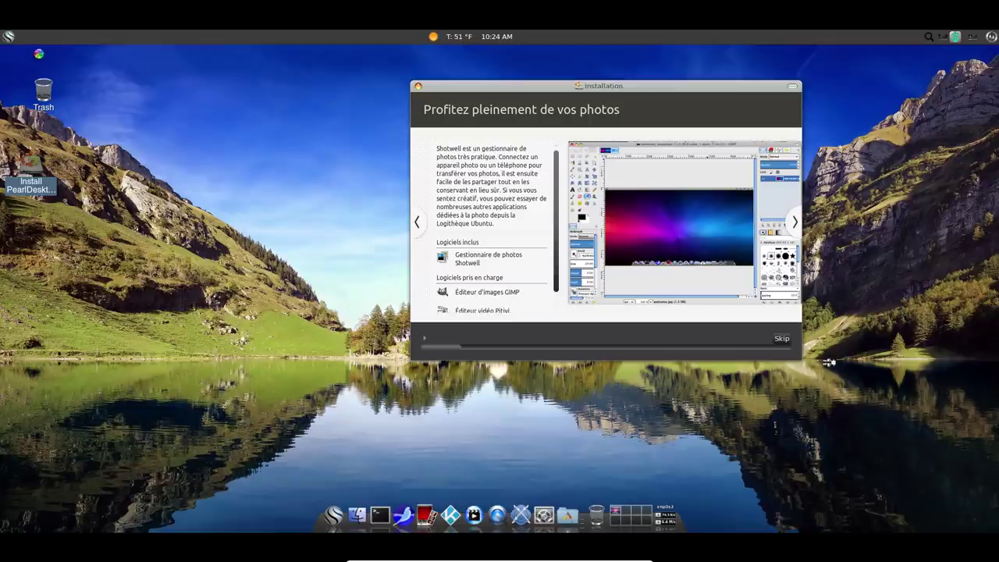
click(8, 36)
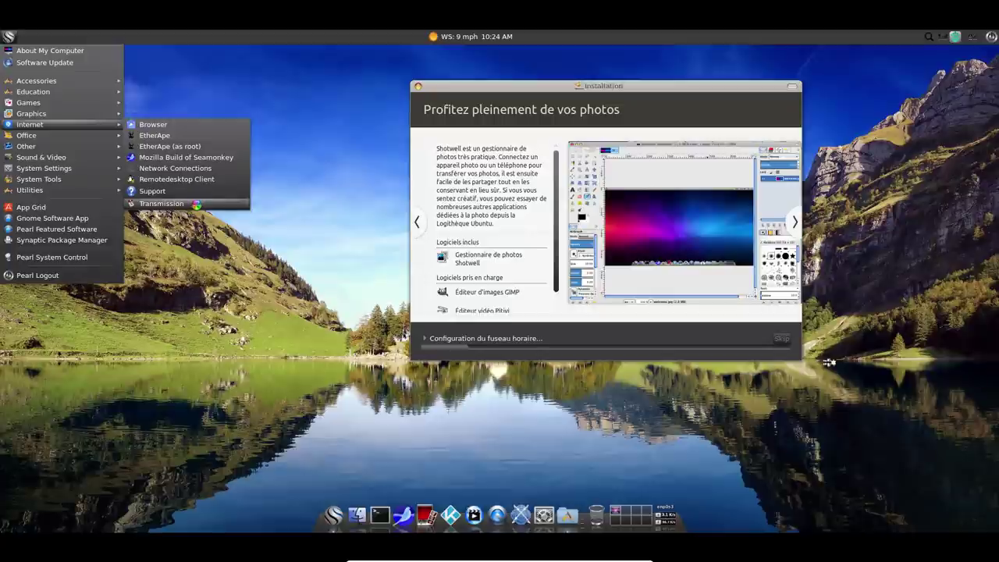
mouse_move(47, 137)
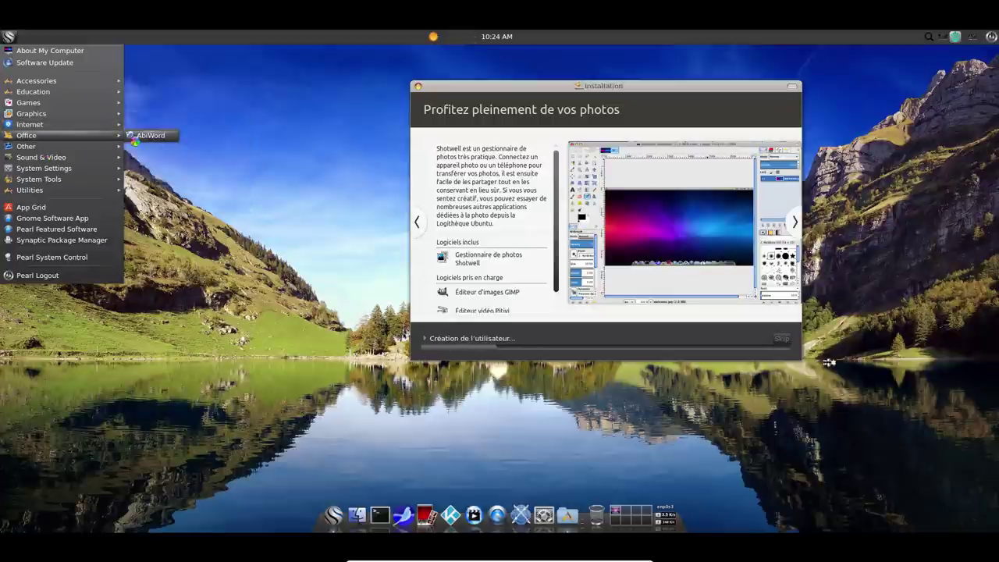
click(144, 137)
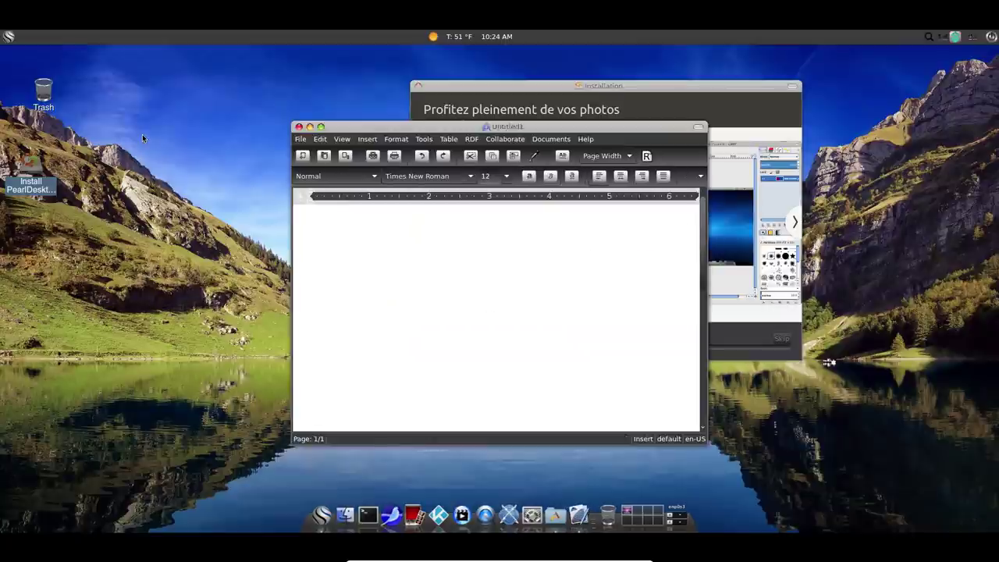
click(586, 139)
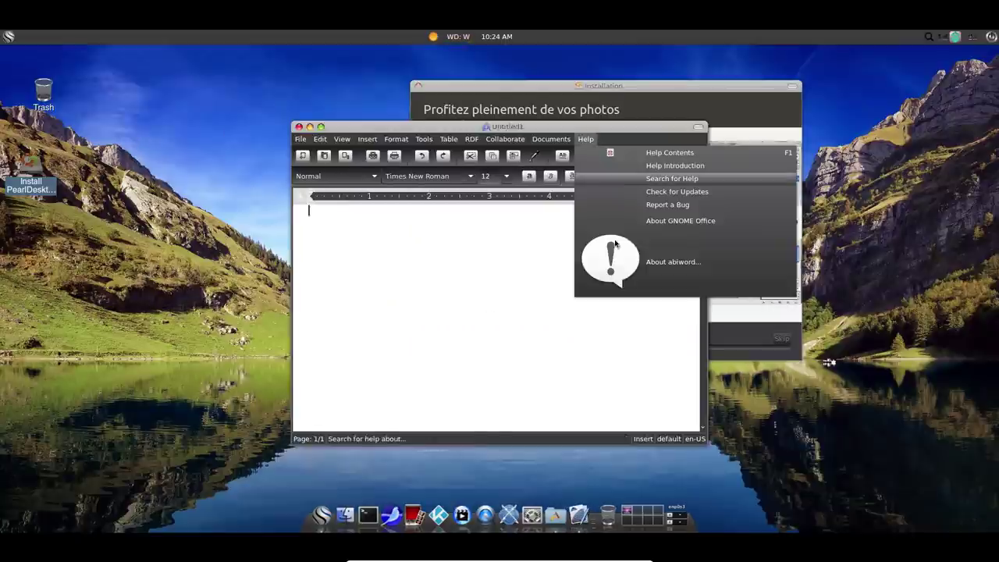
click(641, 264)
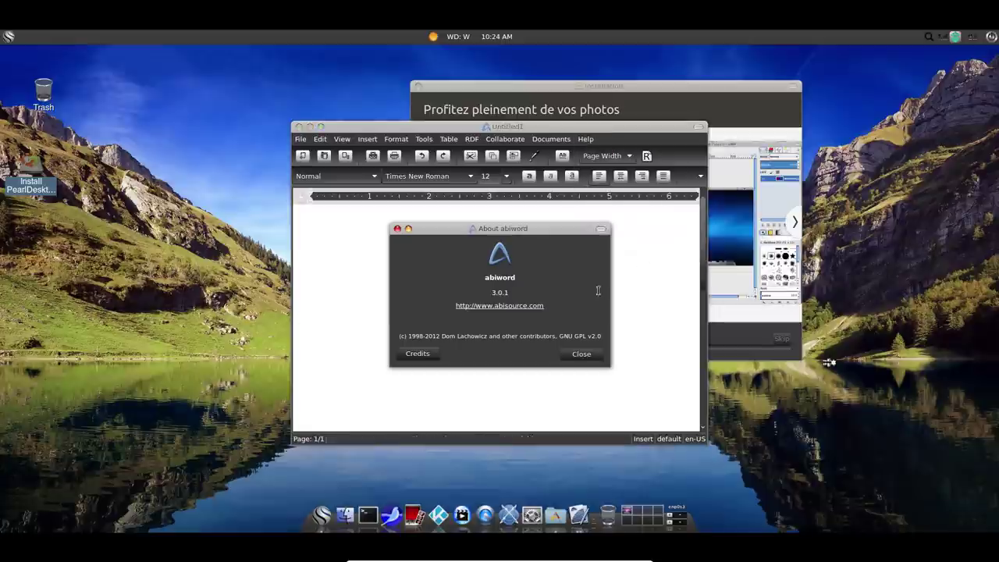
click(567, 355)
click(299, 127)
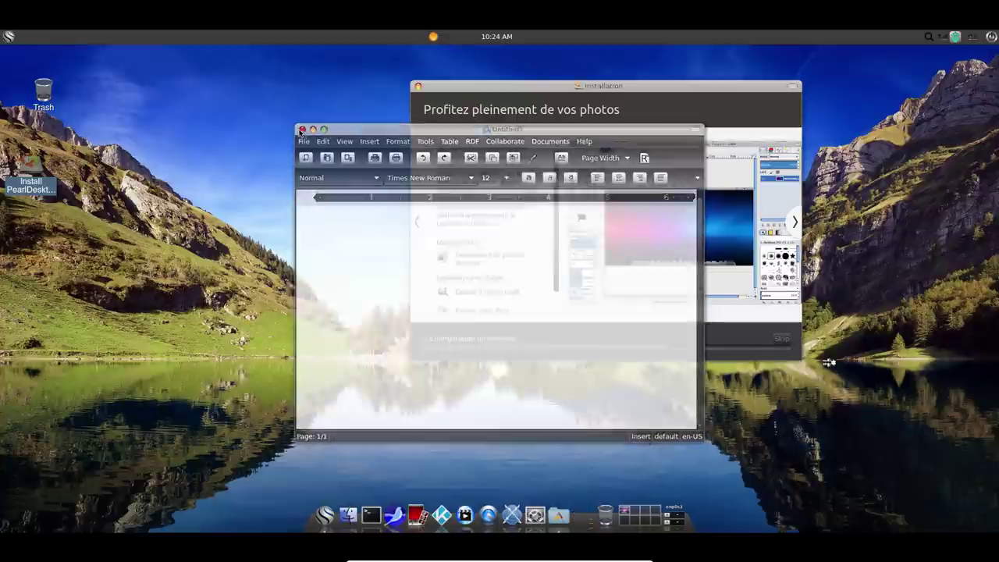
Launch VLC from Sound & Video and check its version, 2.2.2 Weatherwax.
click(10, 36)
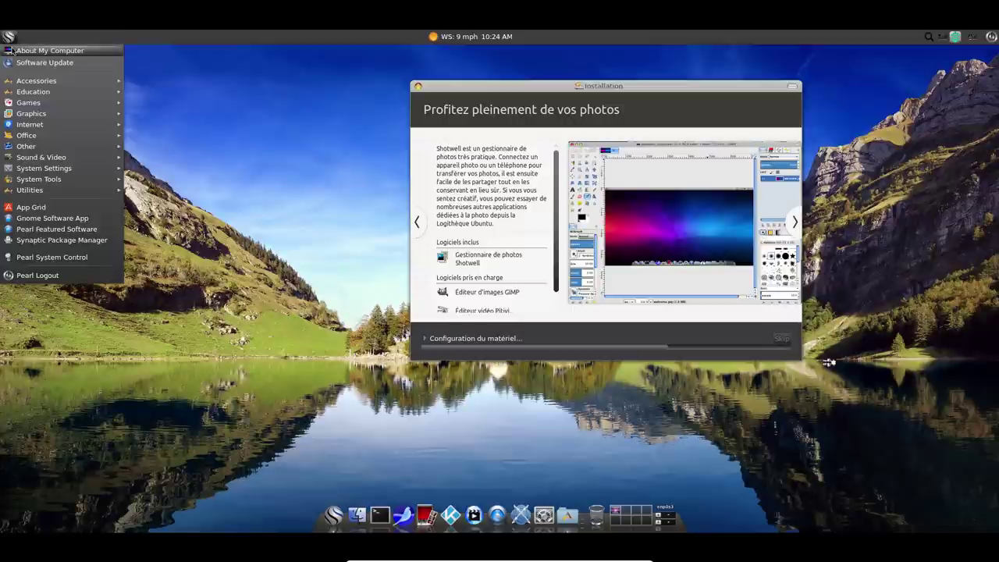
mouse_move(26, 147)
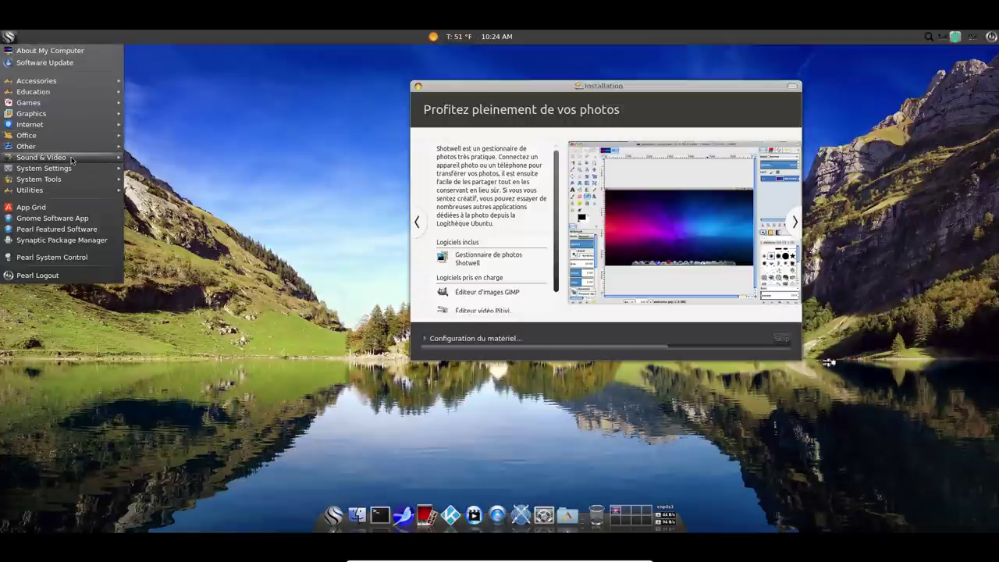
mouse_move(72, 160)
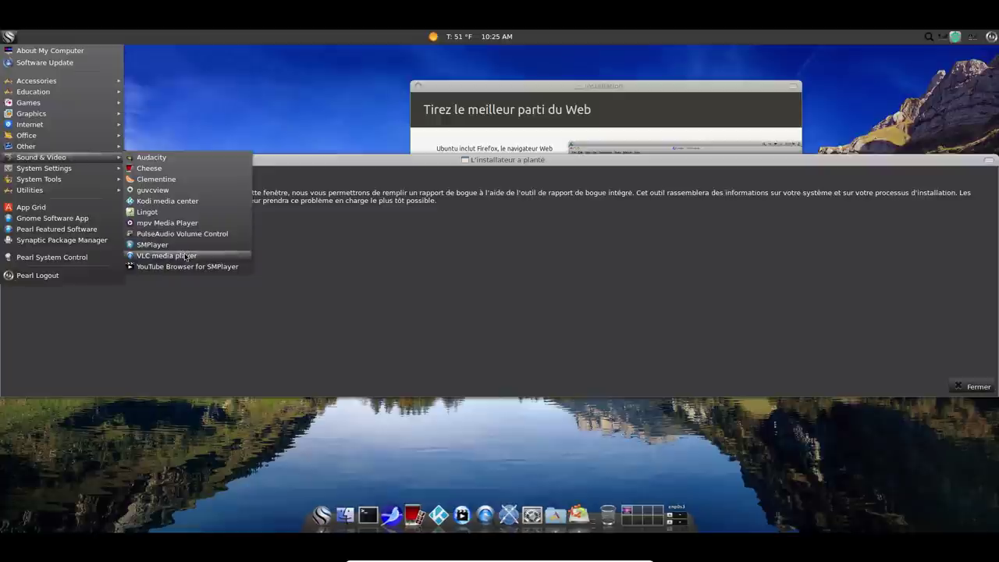
click(187, 258)
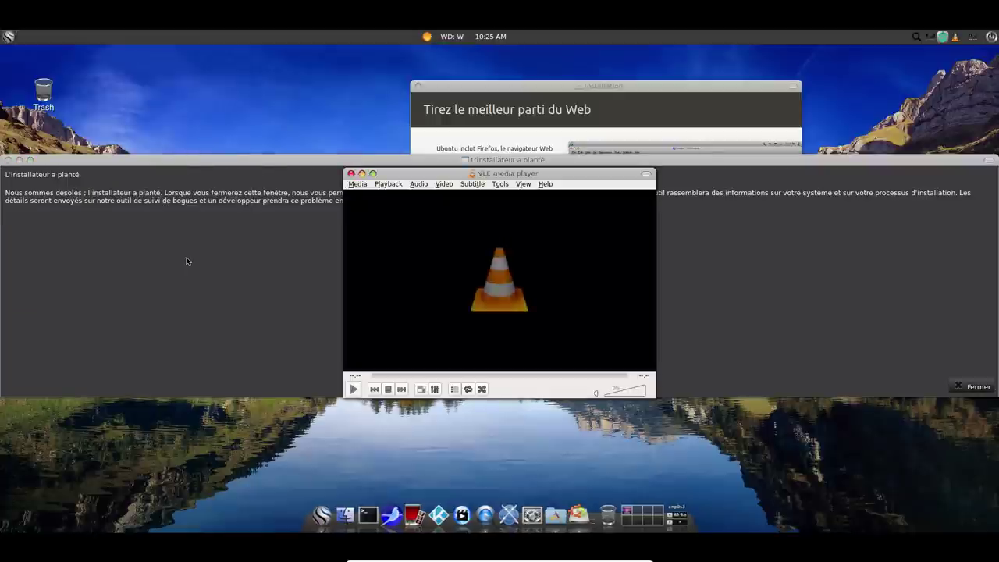
click(546, 184)
click(556, 207)
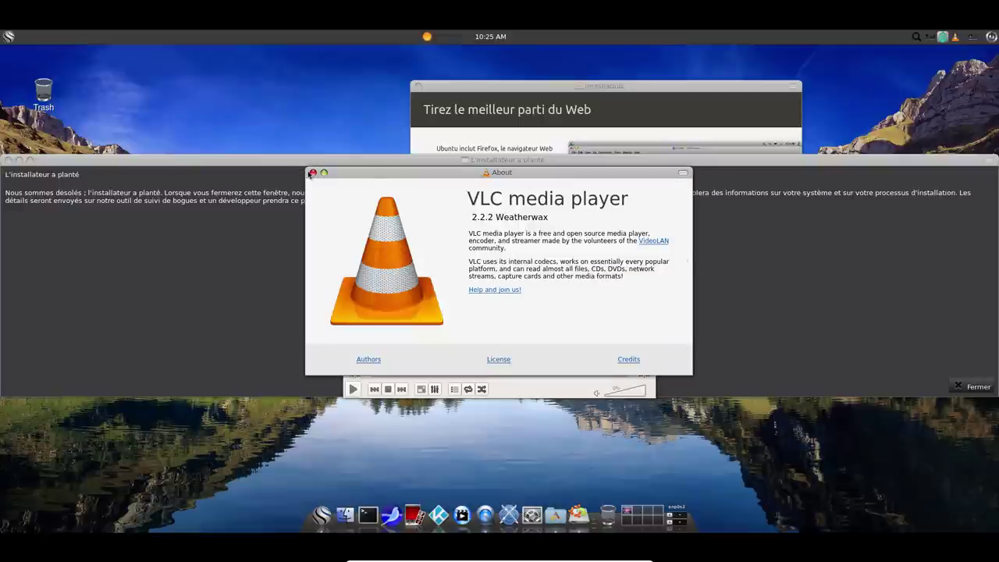
click(313, 173)
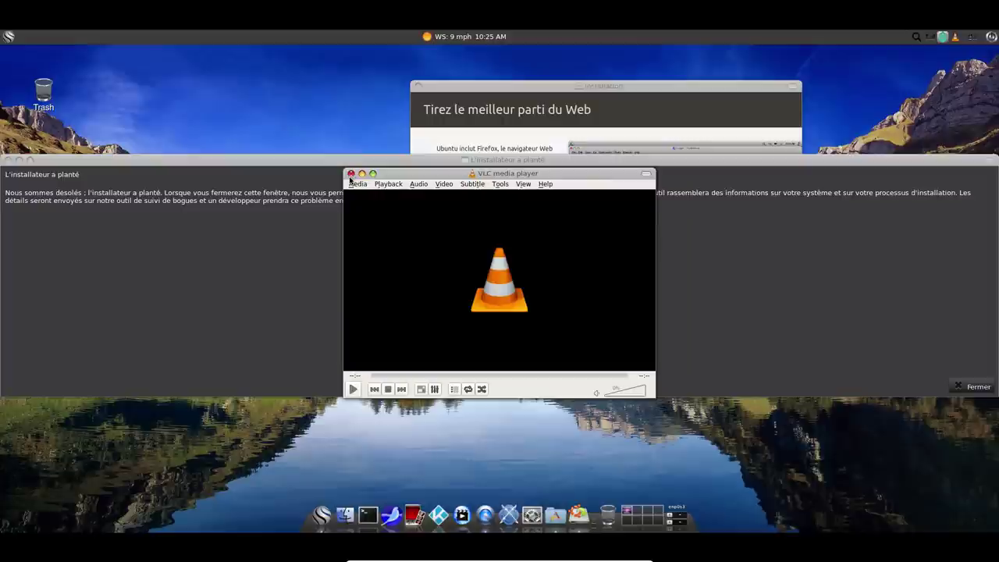
Close VLC and dismiss the installer crash dialog with Fermer.
click(351, 174)
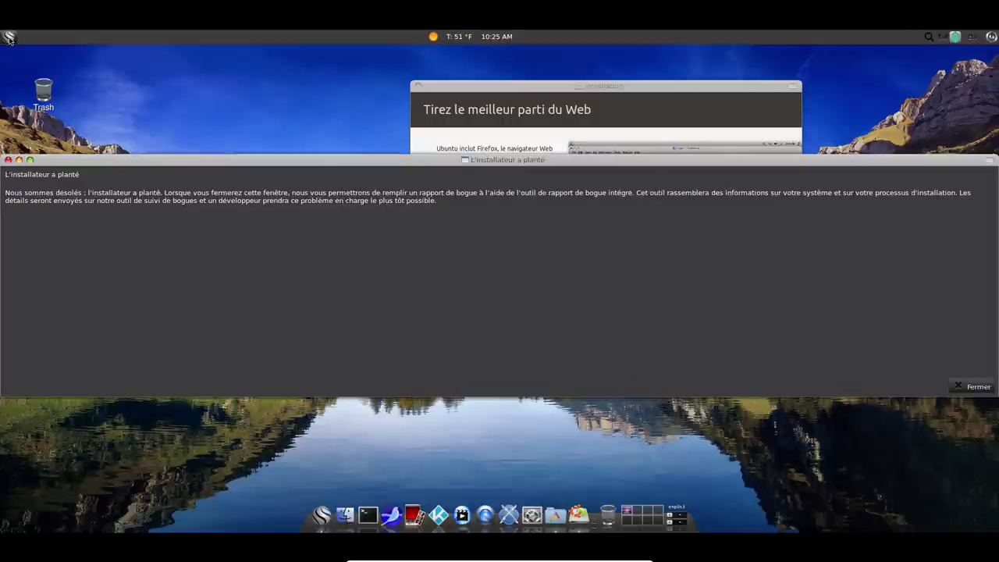
click(9, 37)
mouse_move(34, 170)
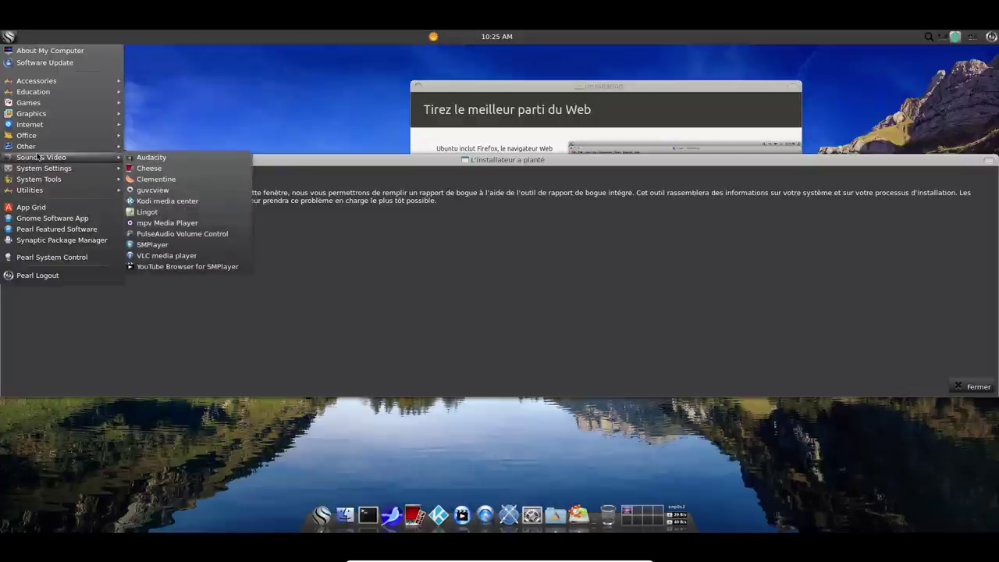
click(366, 163)
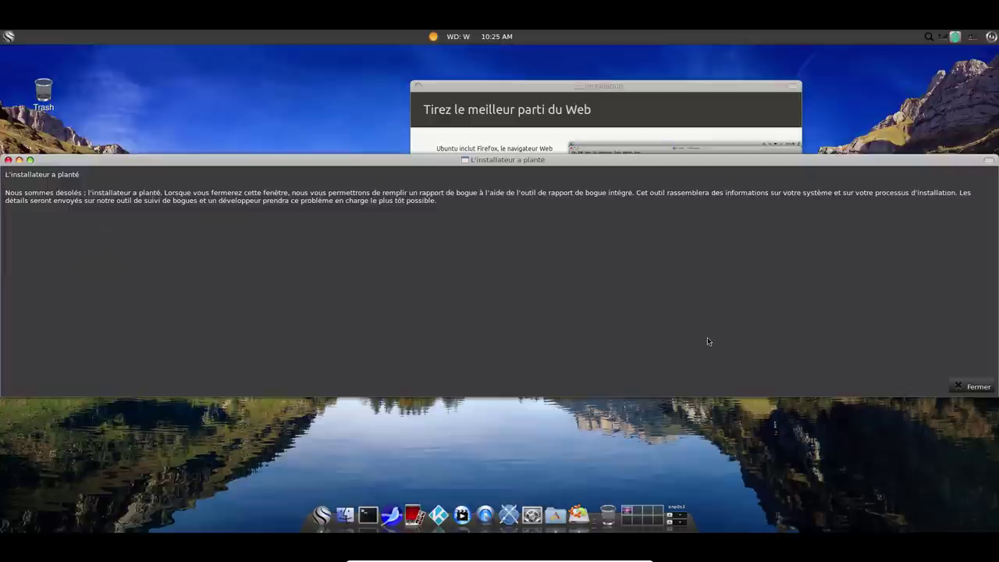
click(975, 388)
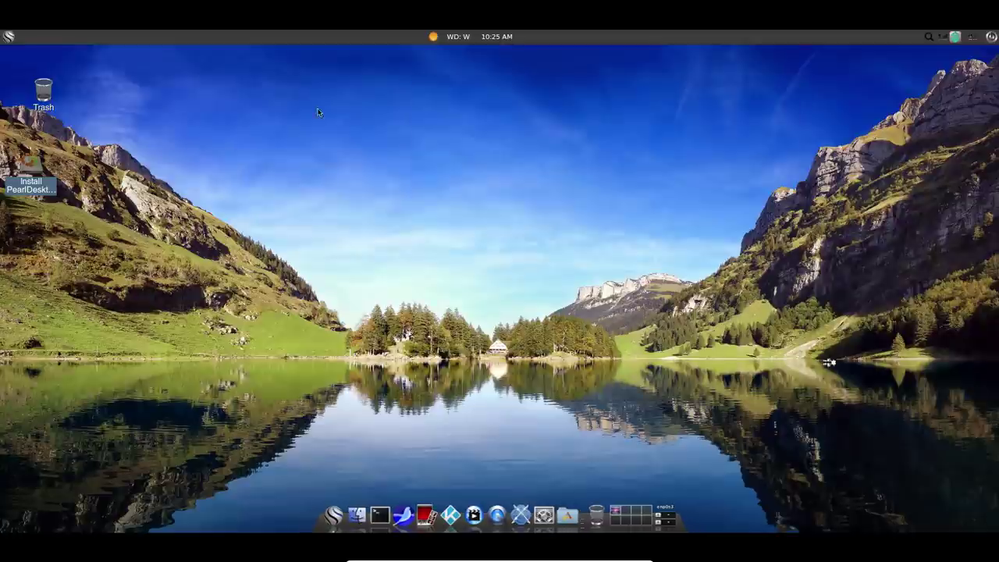
Relaunch the PearlDesktop installer and switch its language to English.
click(8, 36)
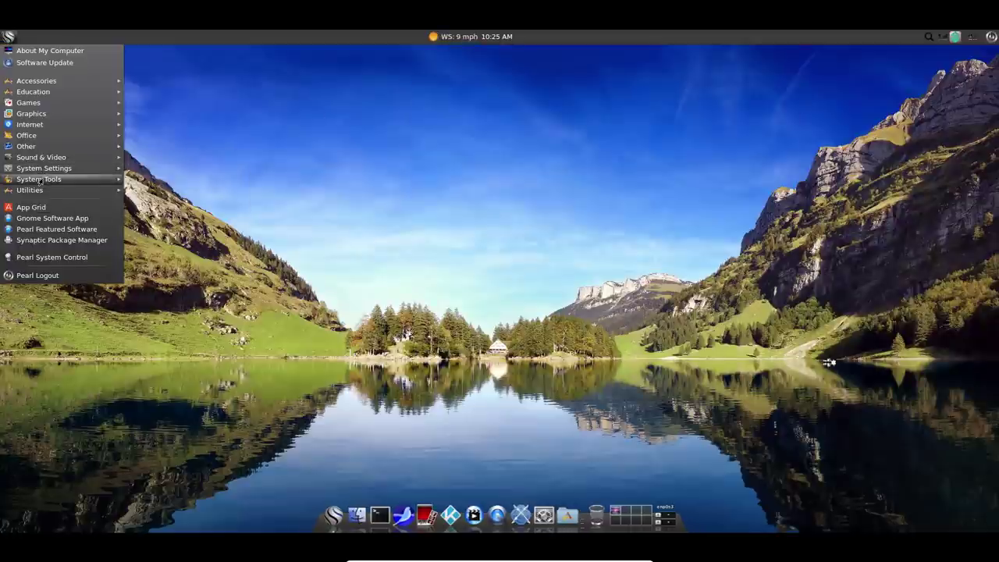
mouse_move(39, 178)
click(332, 128)
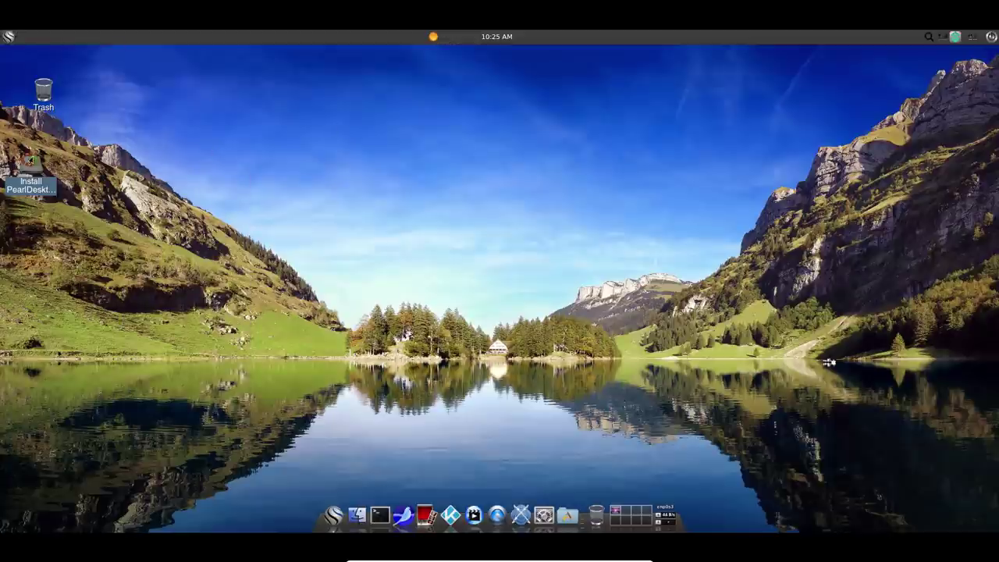
click(30, 168)
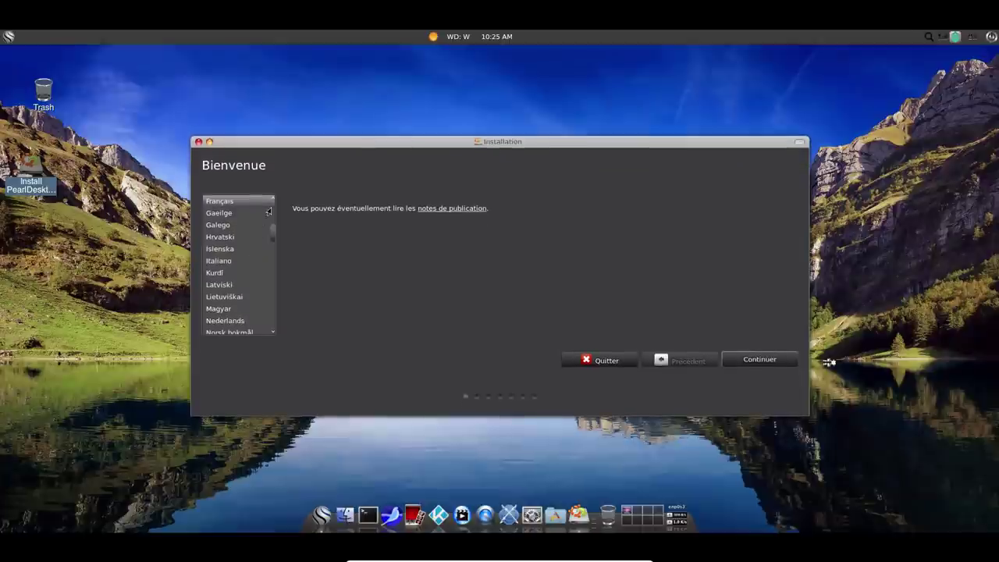
scroll(270, 208, up, 3)
scroll(270, 208, up, 2)
click(218, 209)
click(756, 363)
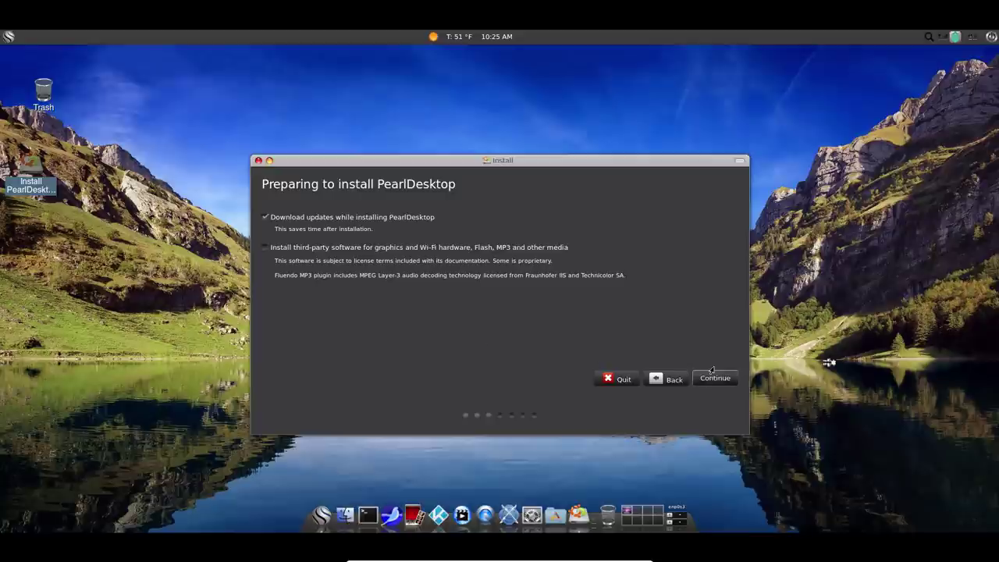
Choose Erase disk and install PearlDesktop, confirm partitioning, and accept Paris time and French keyboard.
click(695, 376)
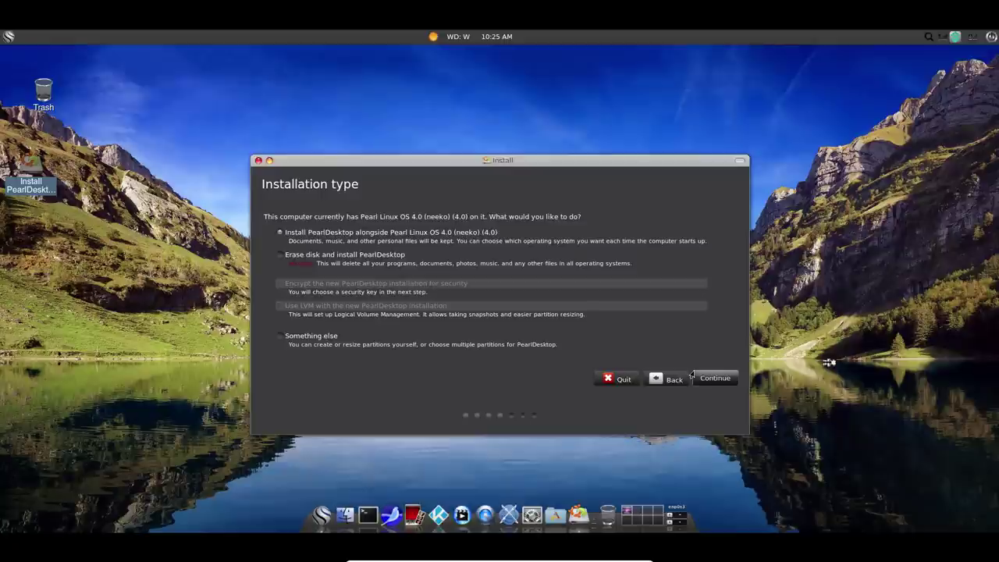
click(327, 257)
click(714, 379)
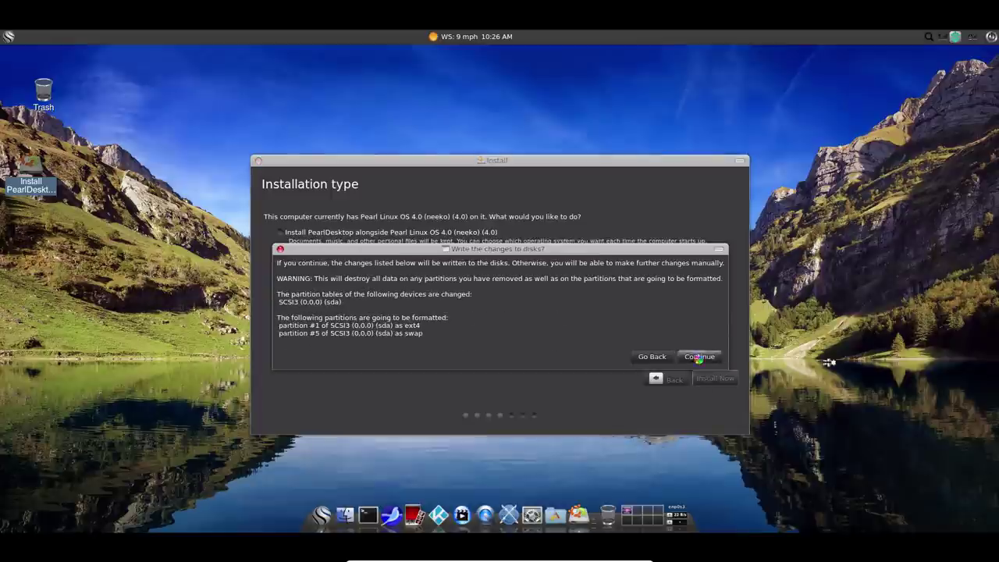
click(699, 358)
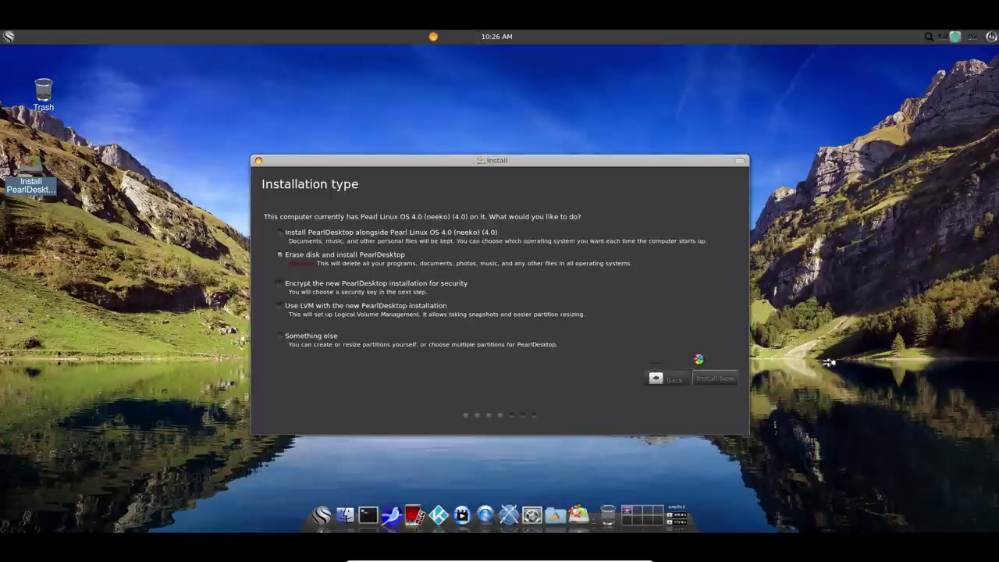
click(722, 375)
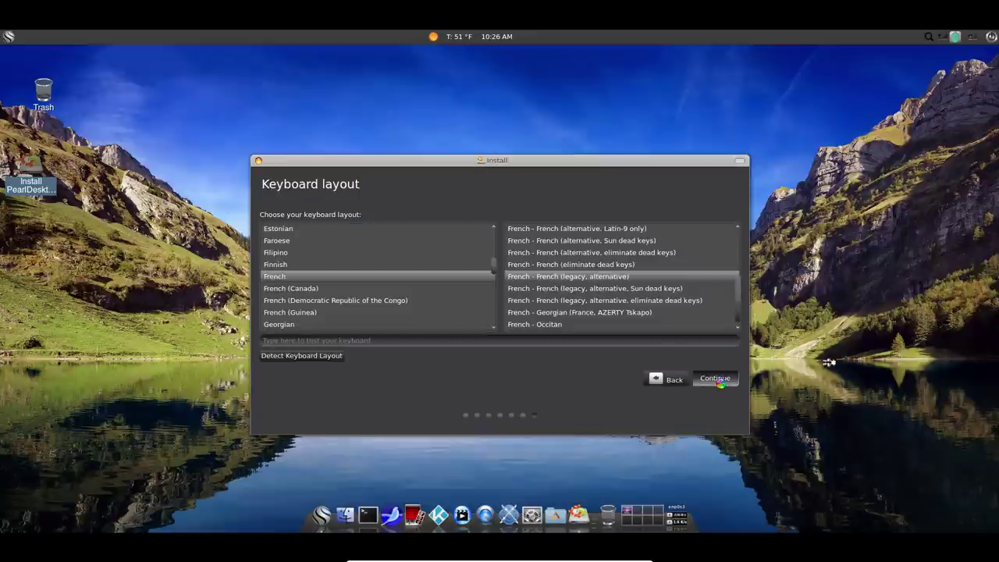
click(718, 380)
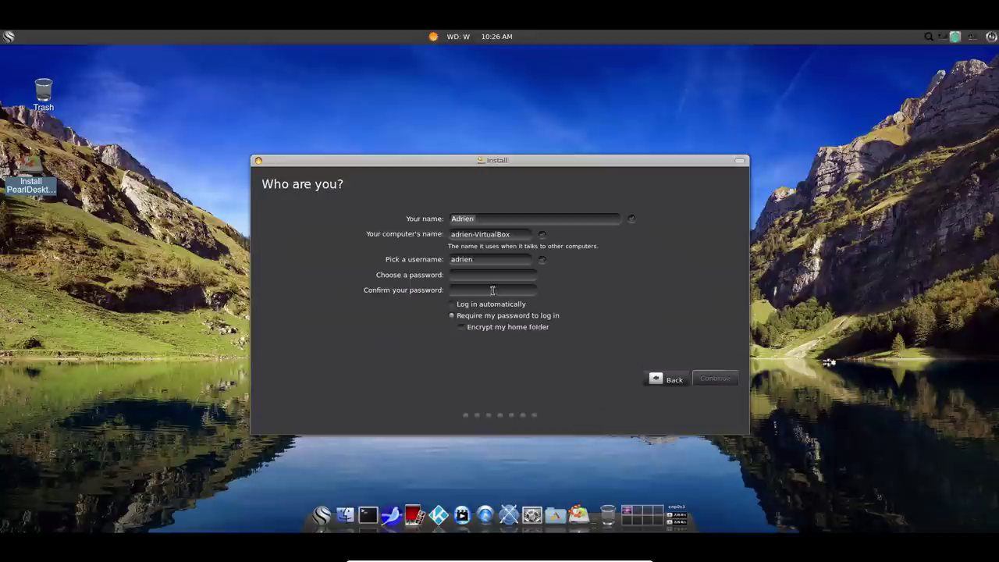
Enter and confirm the account password to start copying files.
click(486, 275)
text(********)
key(Tab)
text(********)
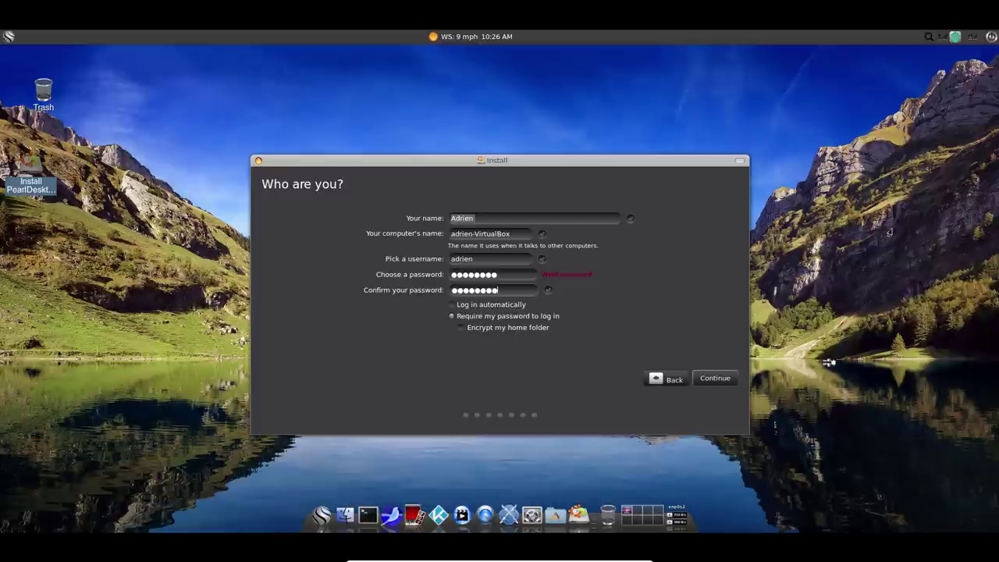
key(Return)
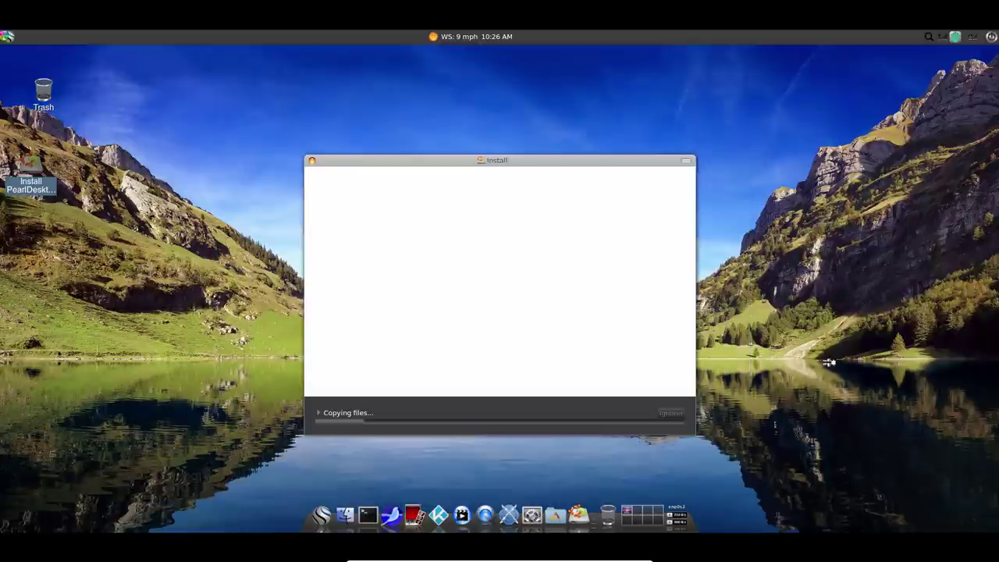
click(7, 37)
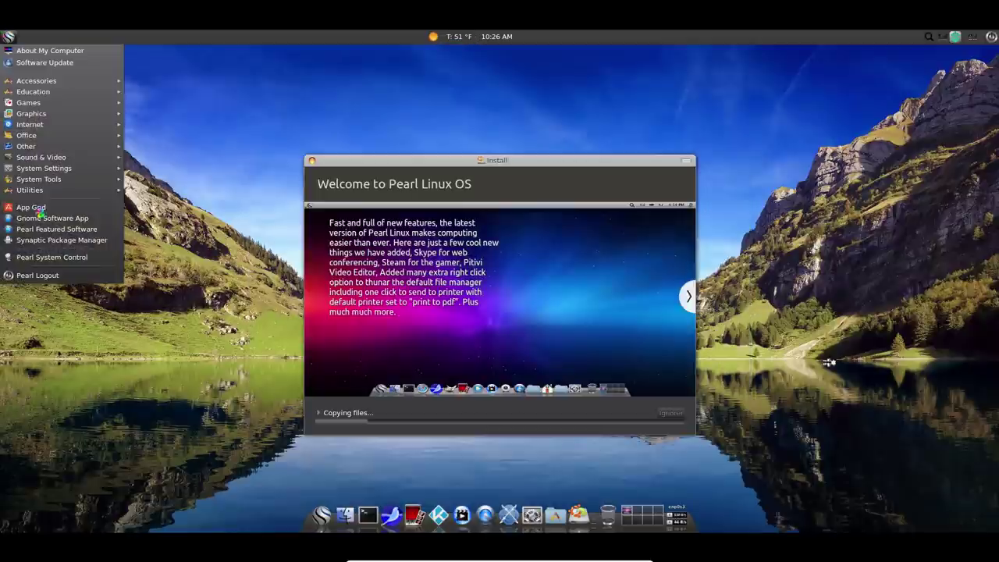
Browse System Tools and Administration in the Pearl menu, then launch App Grid.
mouse_move(35, 180)
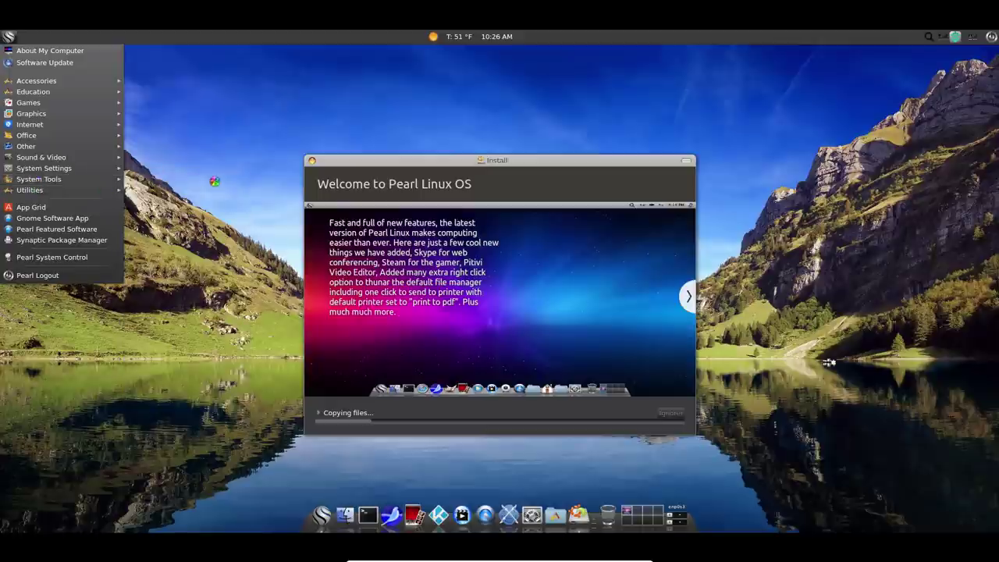
mouse_move(155, 192)
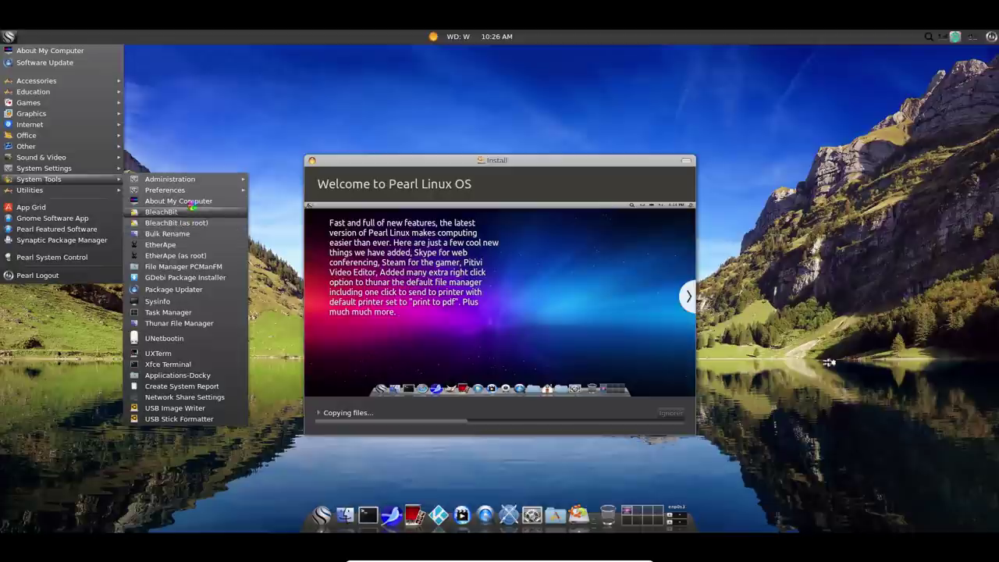
mouse_move(215, 181)
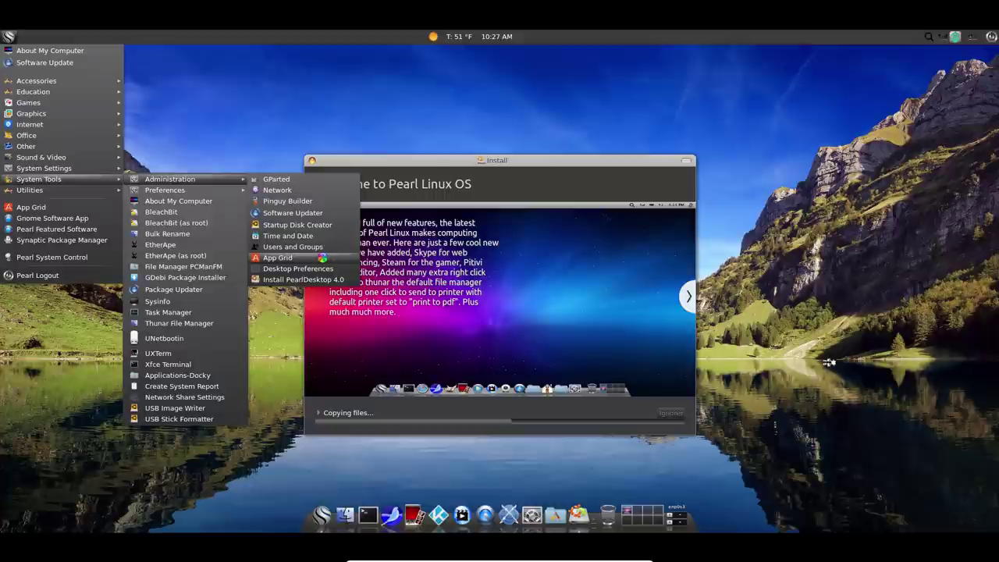
click(322, 260)
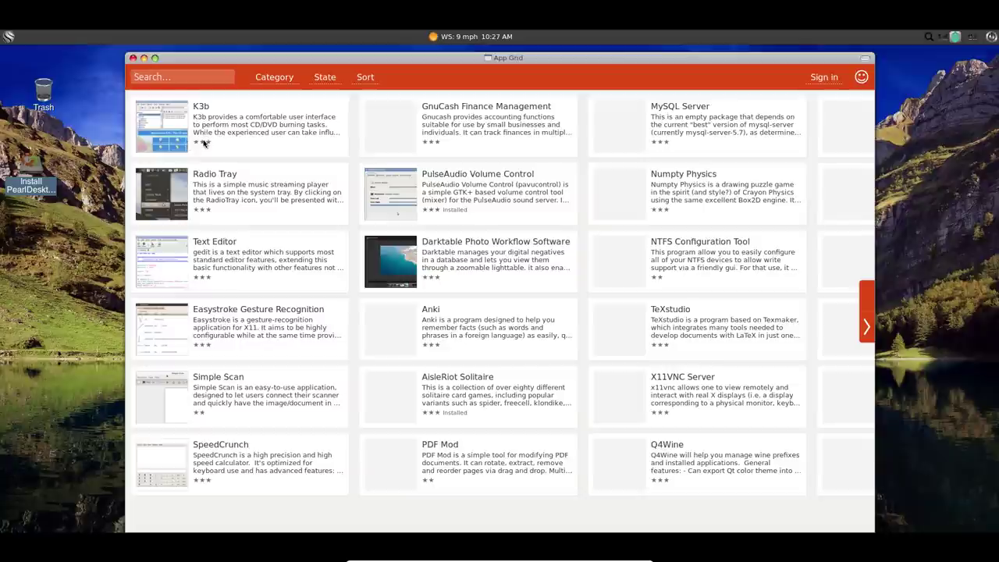
Scroll through App Grid's software listings, then close App Grid.
scroll(306, 222, down, 1)
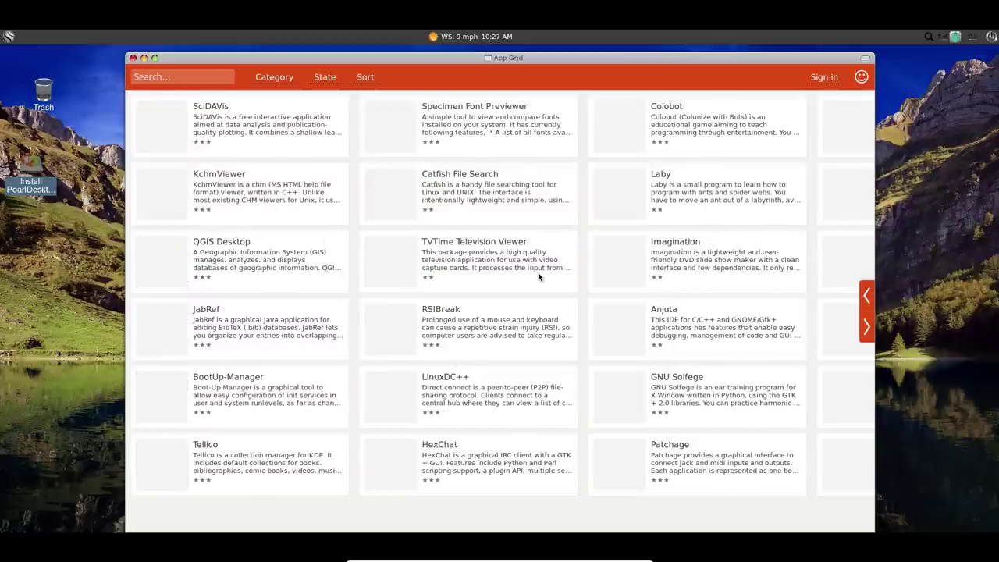
scroll(539, 277, down, 2)
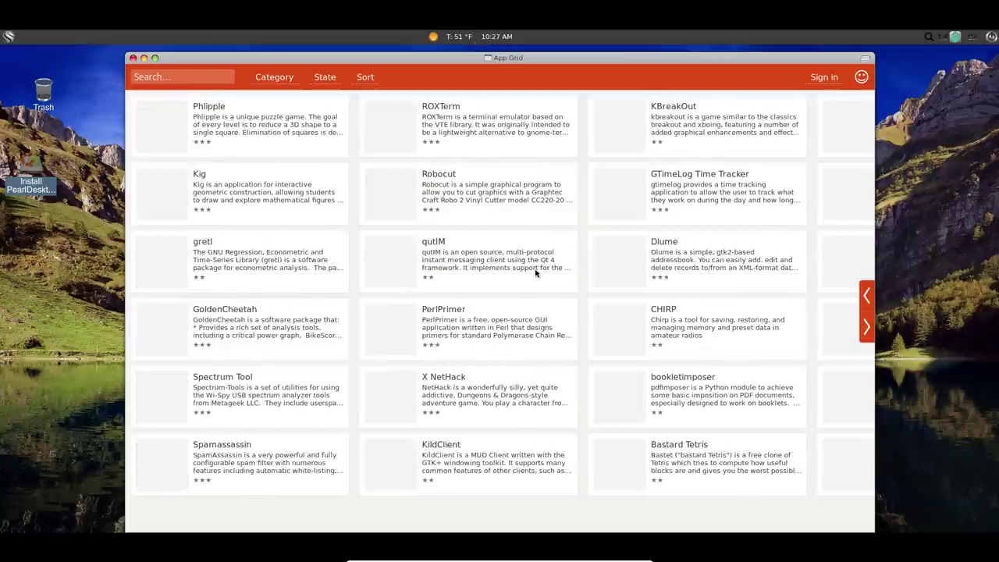
scroll(536, 272, down, 1)
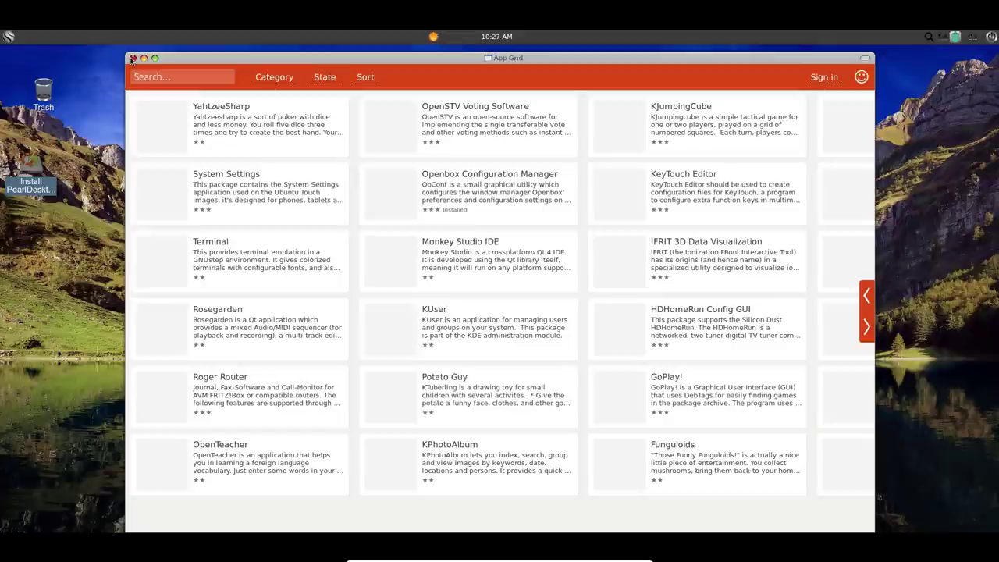
click(133, 58)
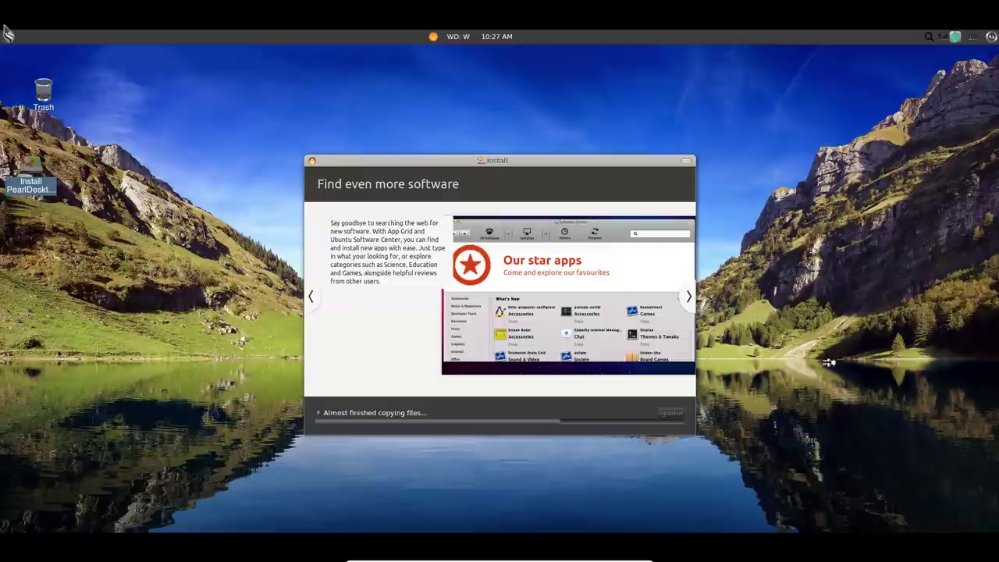
Launch System Monitor and view its About information.
click(8, 36)
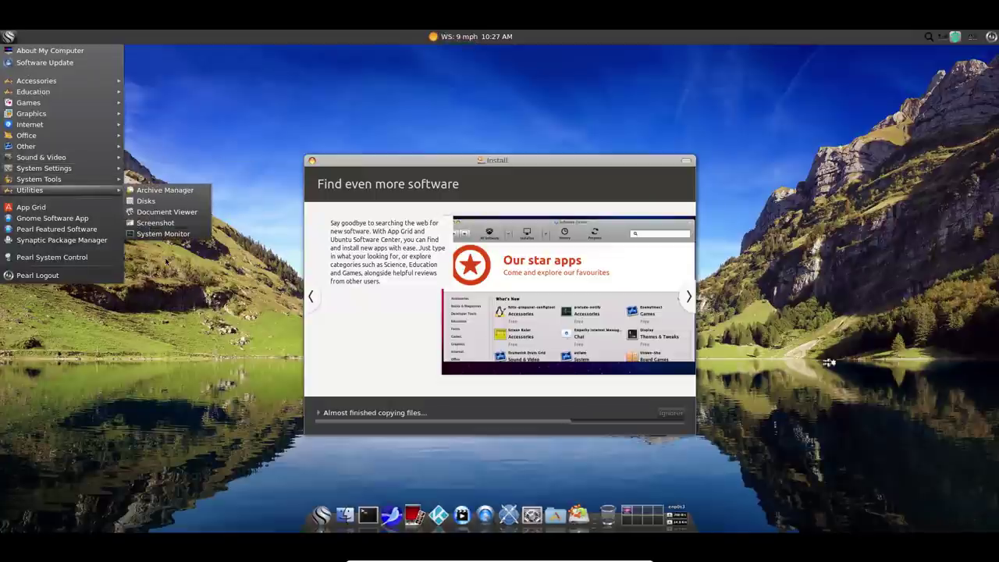
click(166, 234)
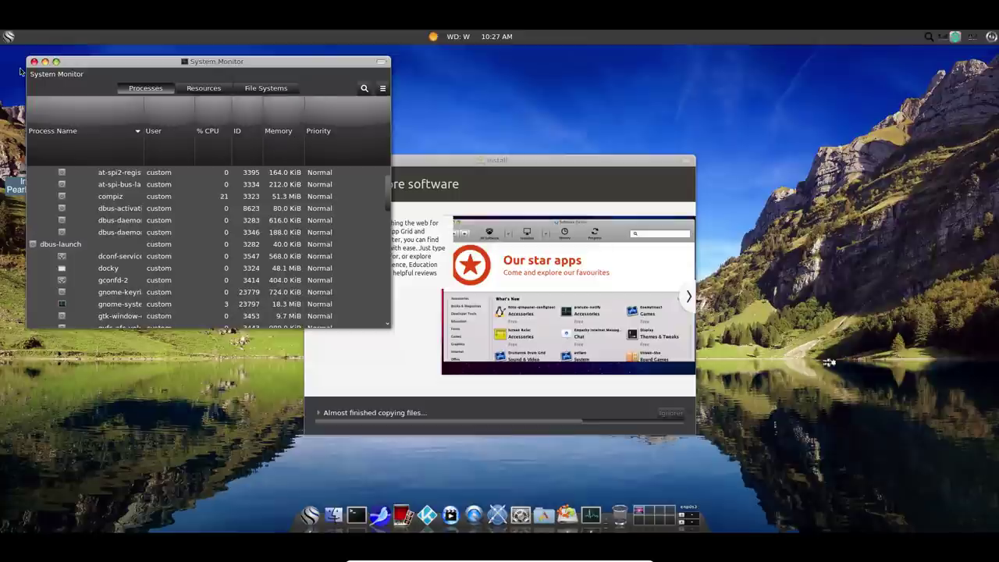
click(44, 76)
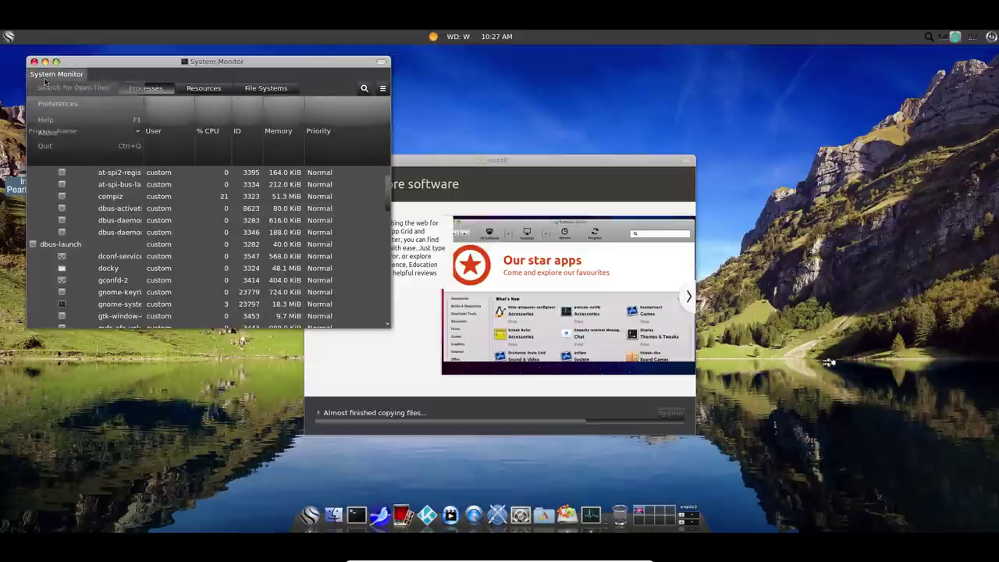
click(45, 134)
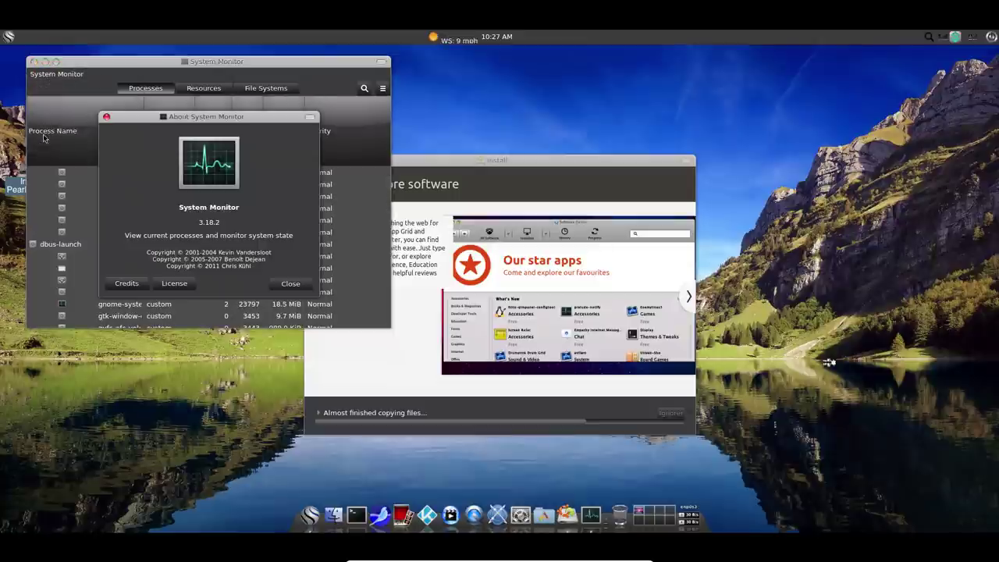
click(286, 284)
View the CPU, memory and network graphs in an enlarged window, then close System Monitor.
click(208, 90)
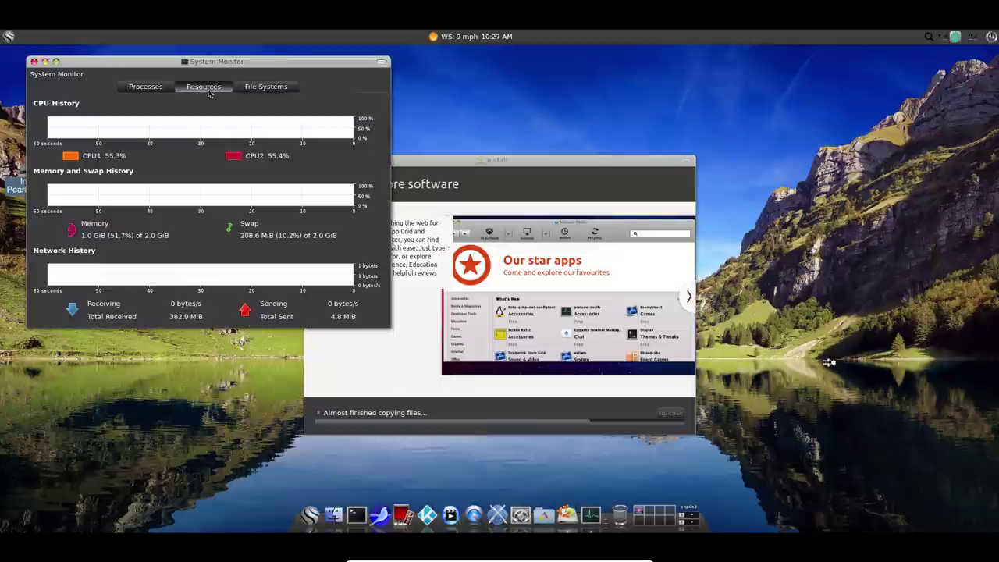
drag(388, 328, 587, 417)
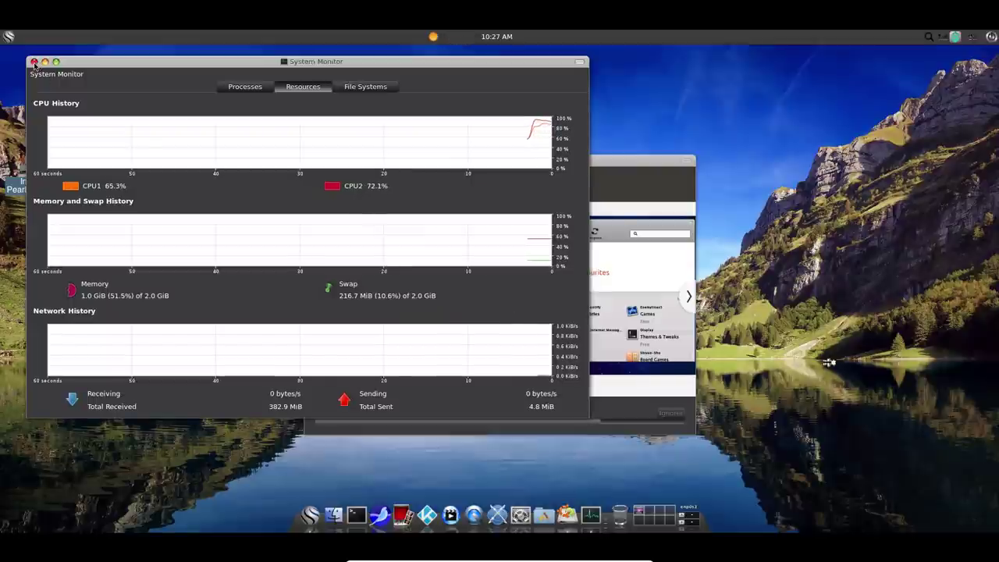
click(7, 37)
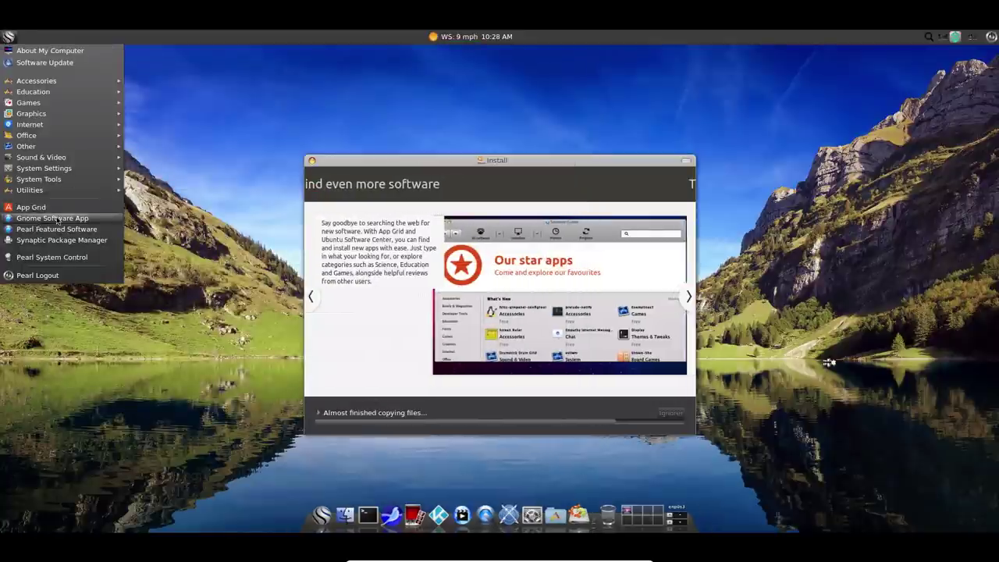
Open and close GNOME Software, browse the home folder in Thunar, and open a terminal.
click(102, 221)
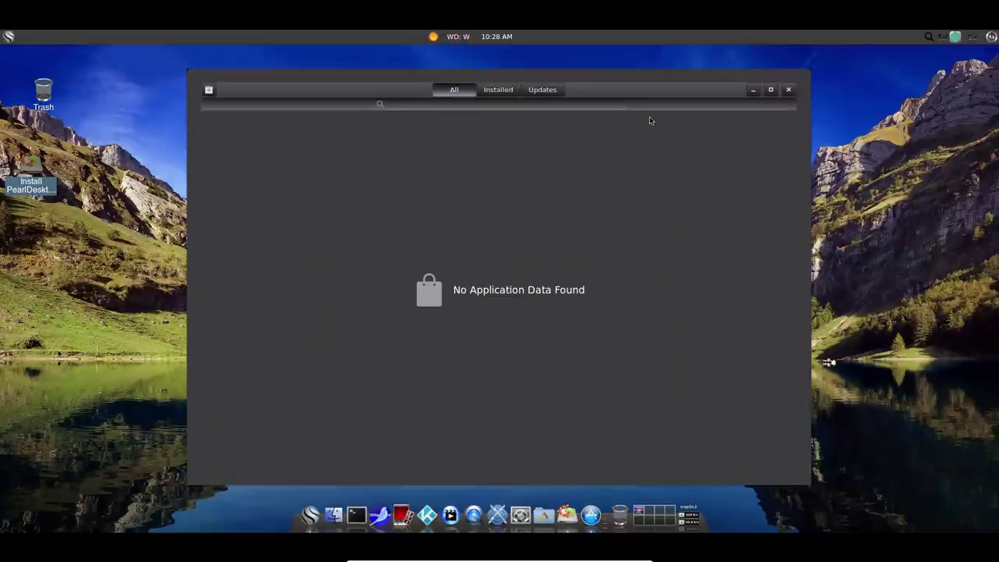
click(789, 91)
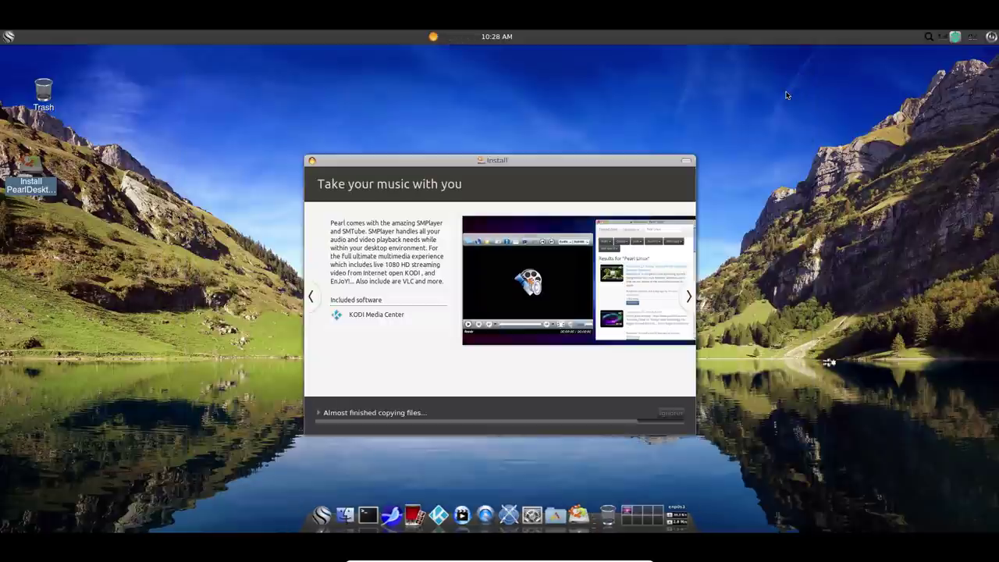
click(340, 524)
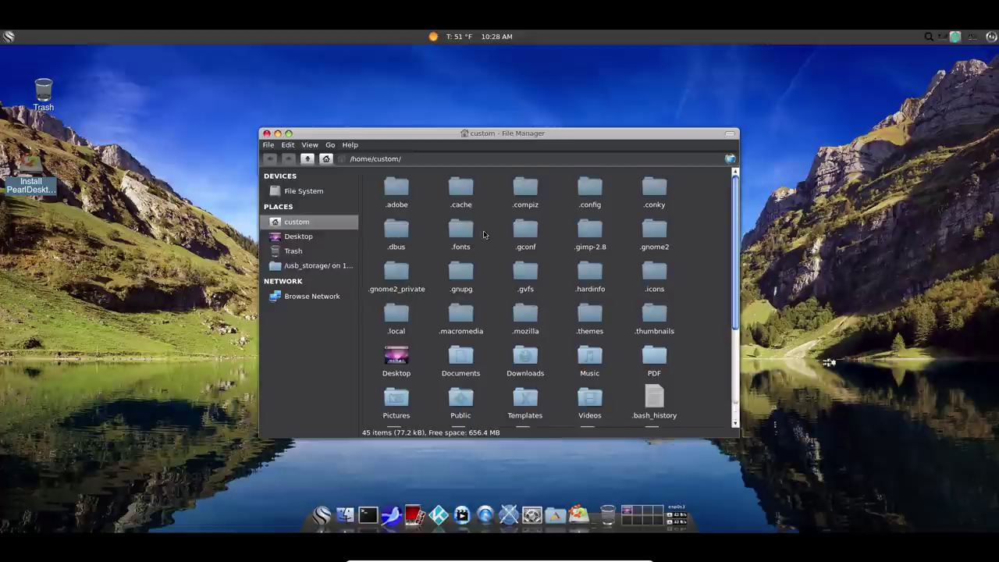
scroll(503, 256, down, 3)
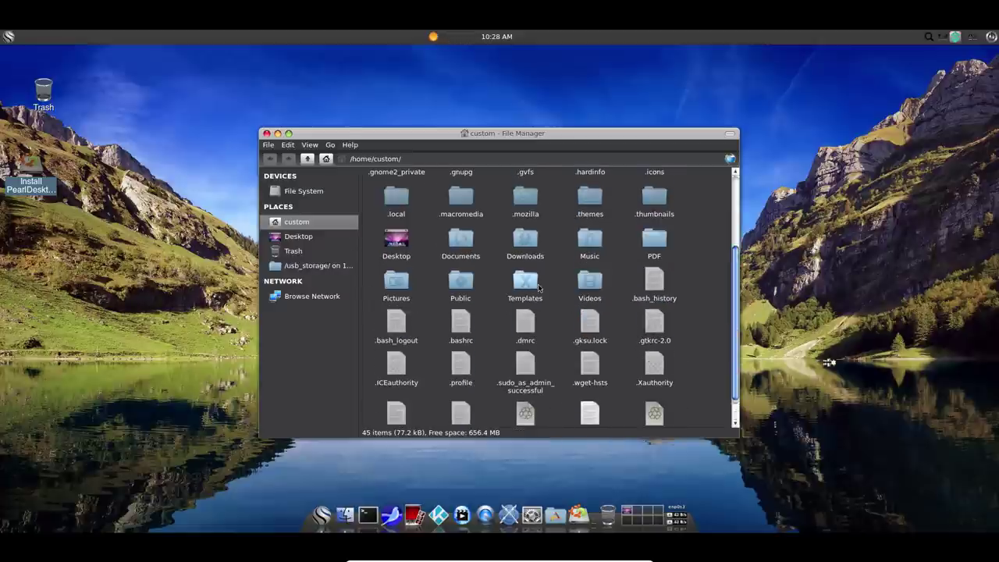
click(369, 517)
Close Thunar, run lsb_release -a to confirm Pearl Linux OS 4.0 xenial, then close the terminal.
click(278, 133)
drag(378, 161, 207, 89)
text(lsb_release -a)
key(Return)
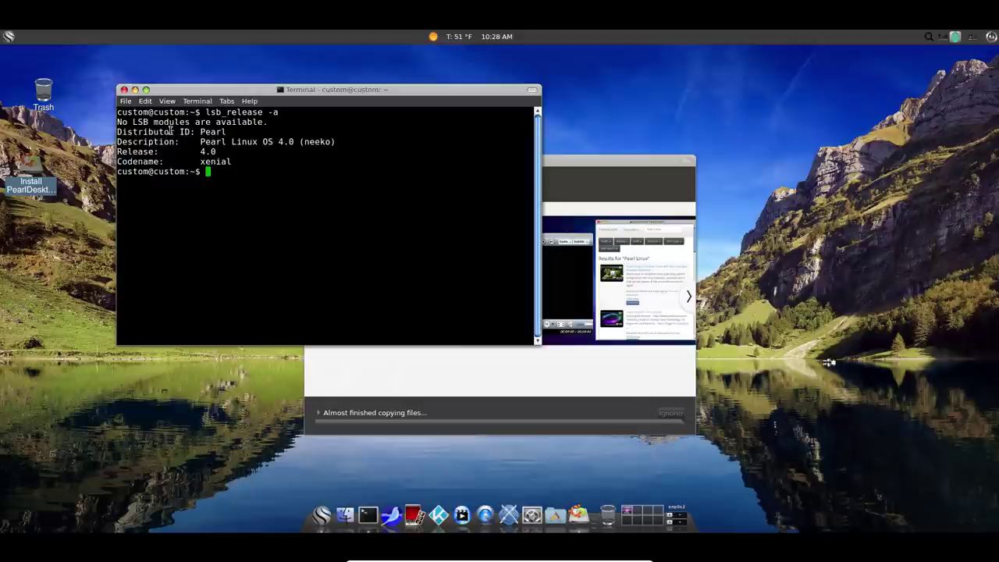
double_click(202, 161)
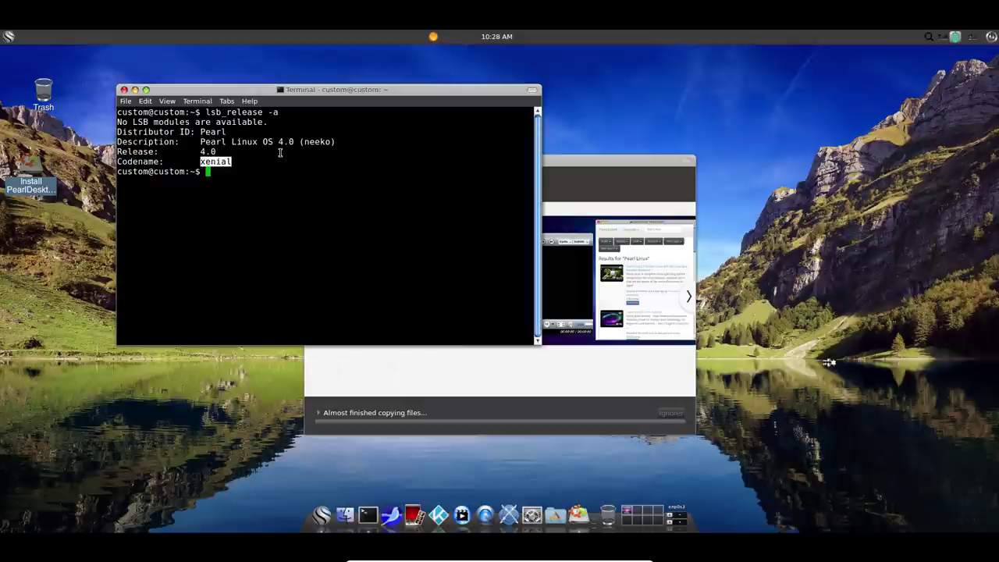
click(124, 91)
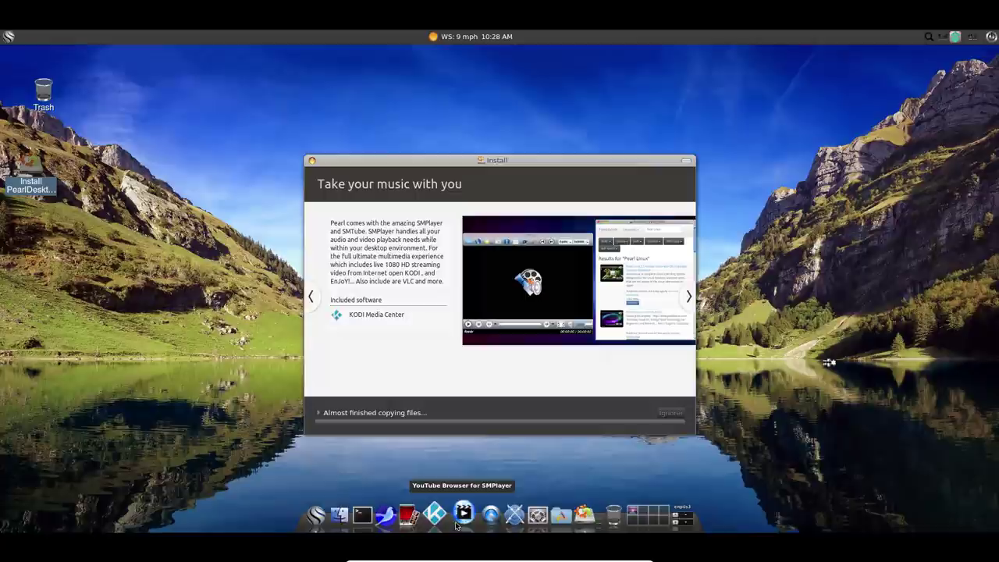
Apply 89758.jpg as the wallpaper in Nitrogen and close the Nitrogen window.
click(514, 519)
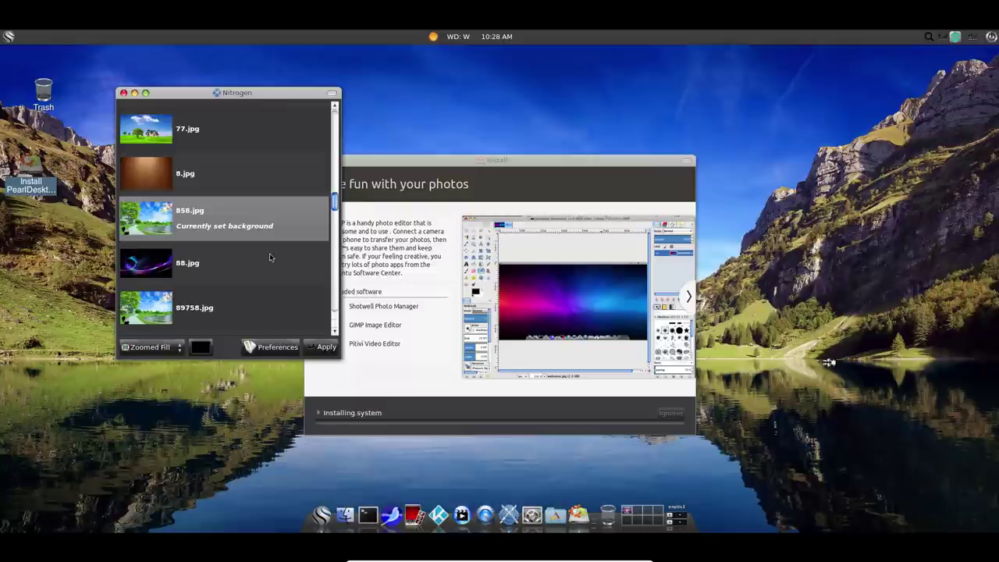
click(267, 349)
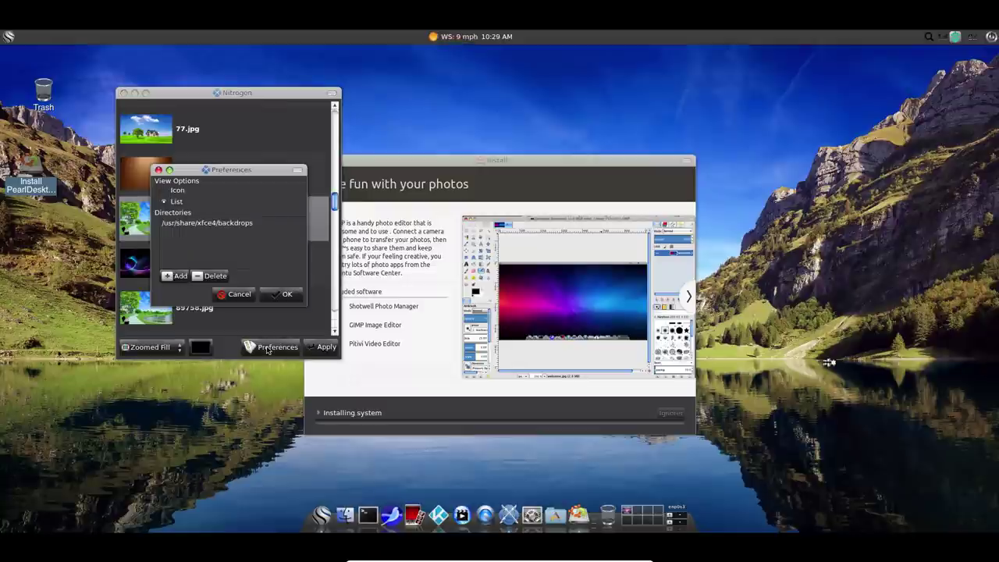
click(236, 295)
click(210, 310)
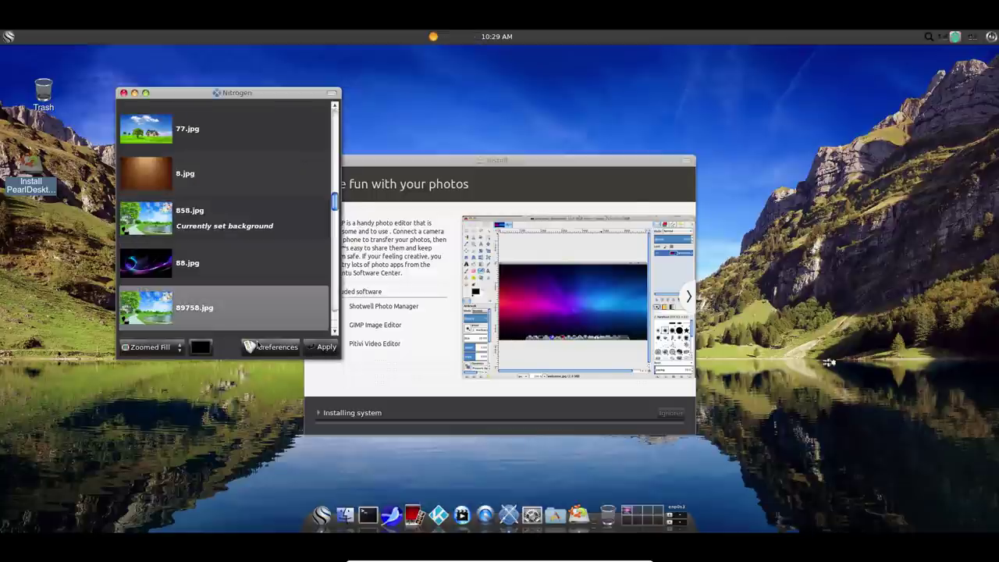
click(323, 347)
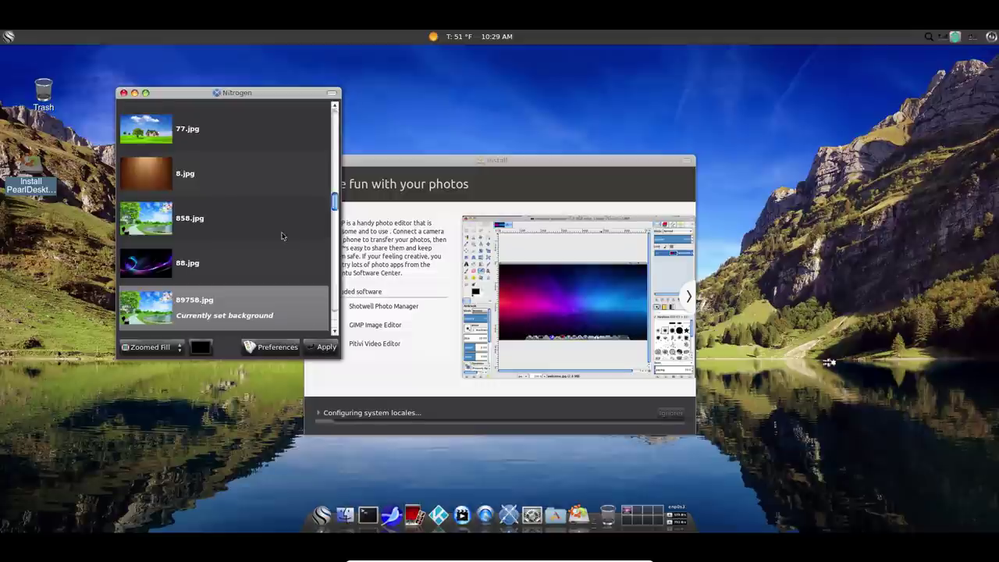
scroll(279, 227, down, 4)
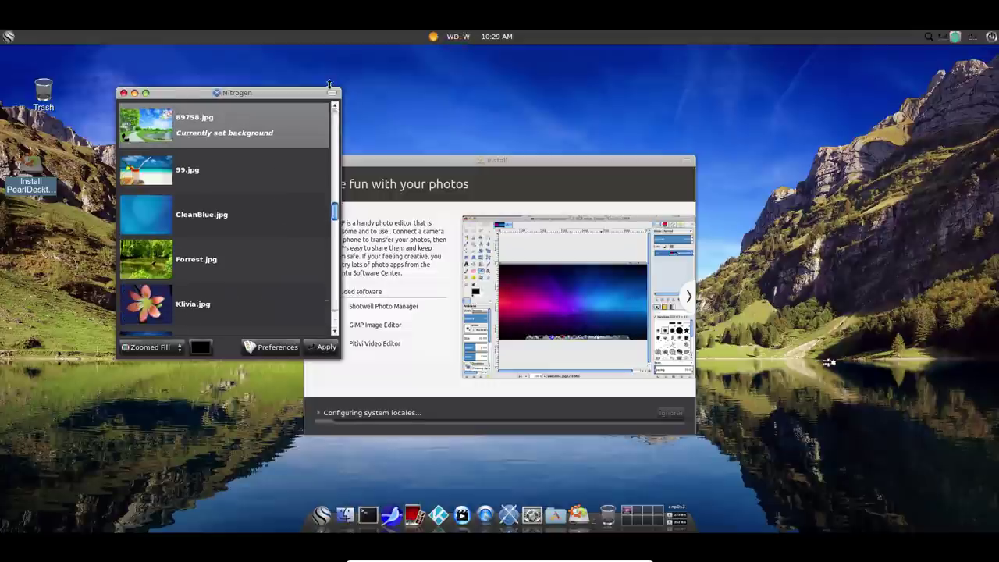
click(123, 92)
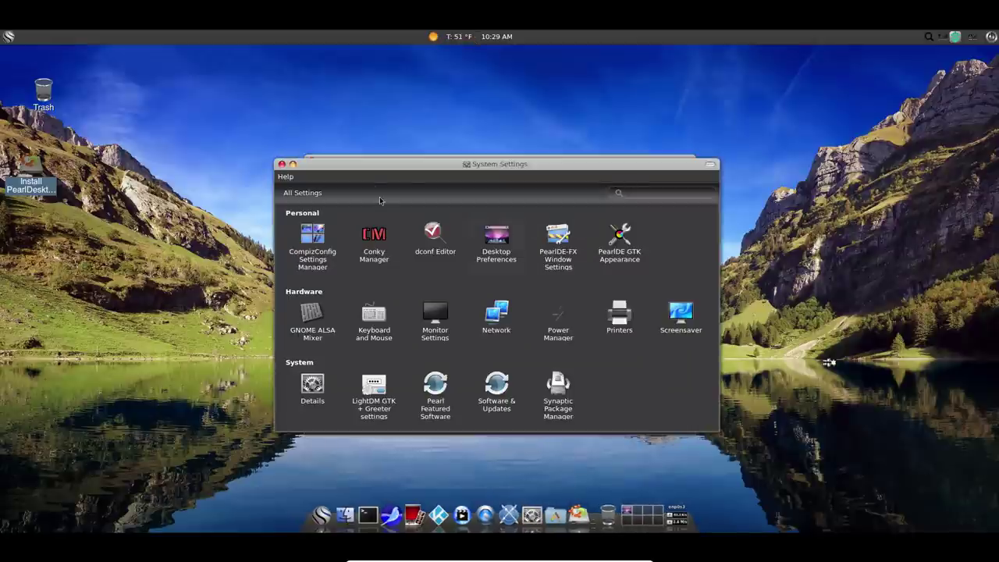
Move the System Settings window aside and launch PearlDE GTK Appearance.
drag(427, 171, 406, 93)
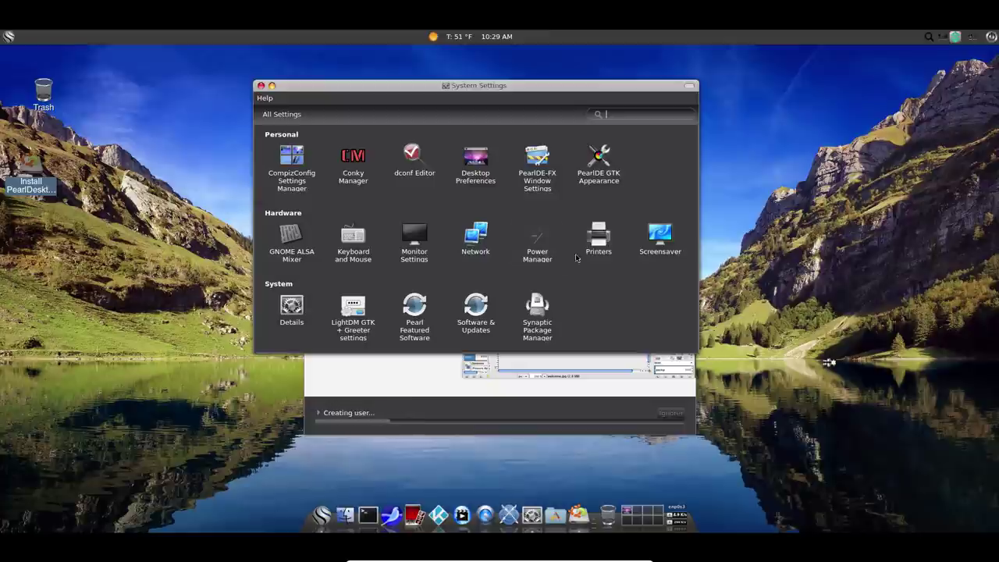
click(598, 160)
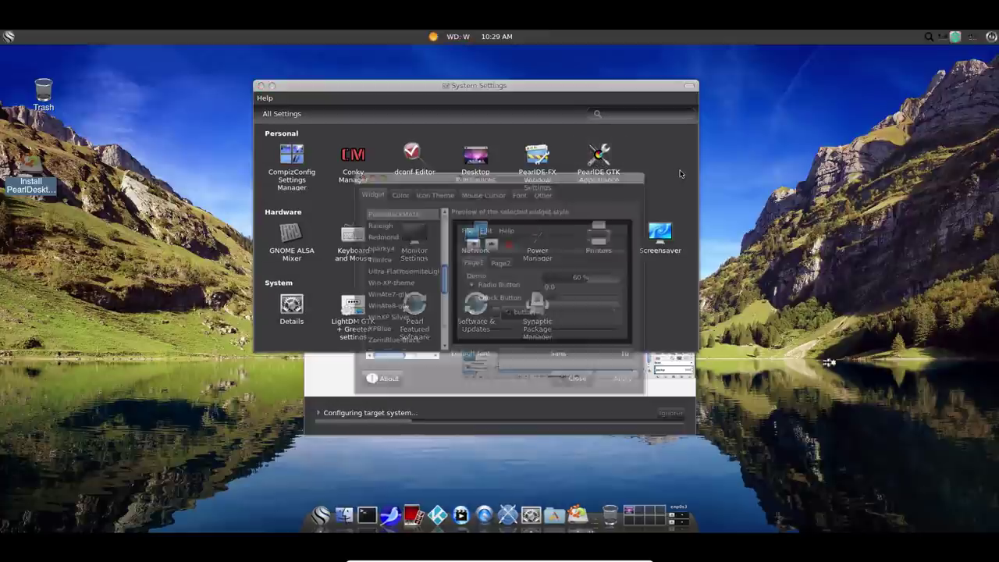
Preview the WinAte7-gtk, XPBlue, WinXP Silver, Redmond and Sparky4 widget themes.
drag(502, 173, 336, 112)
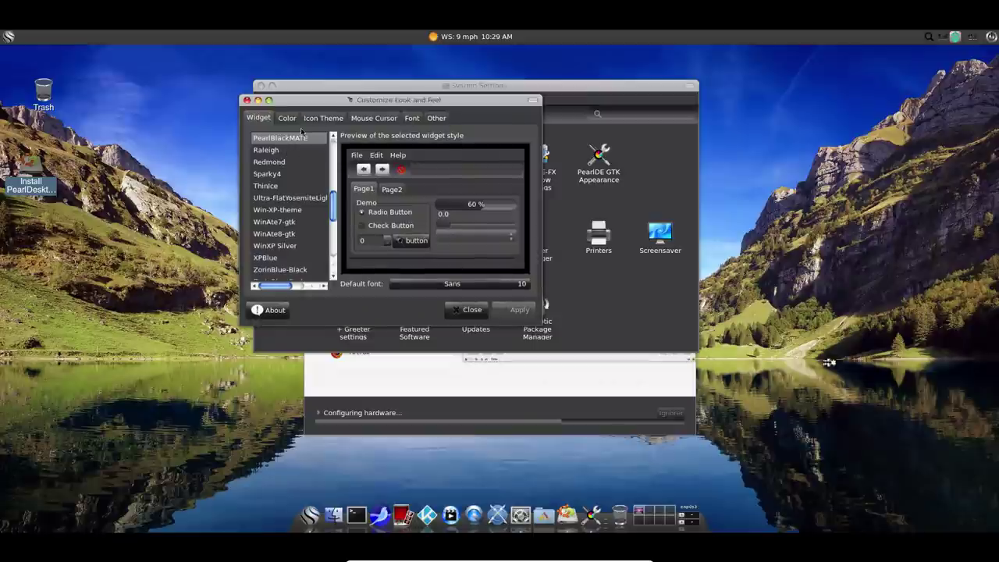
click(282, 223)
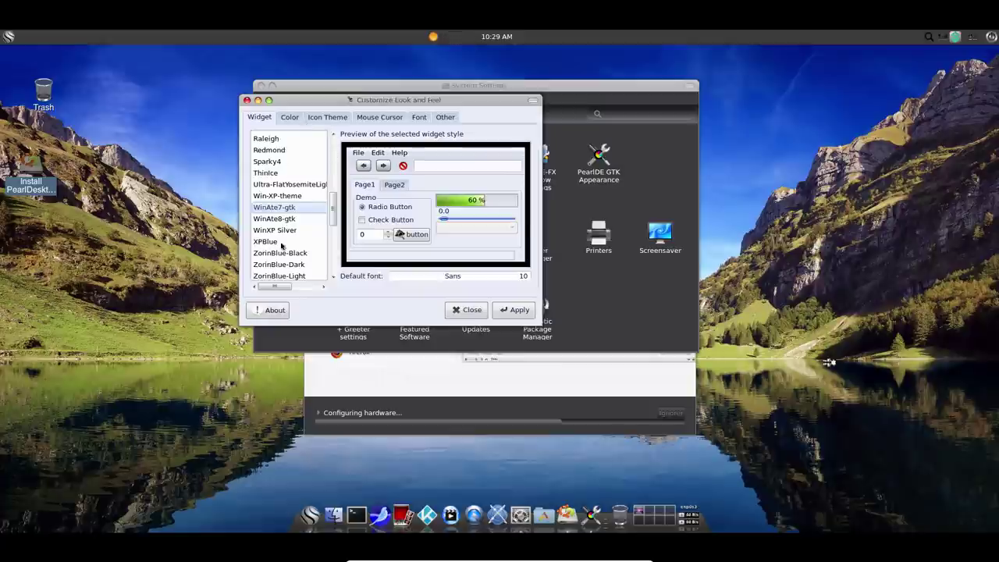
click(280, 243)
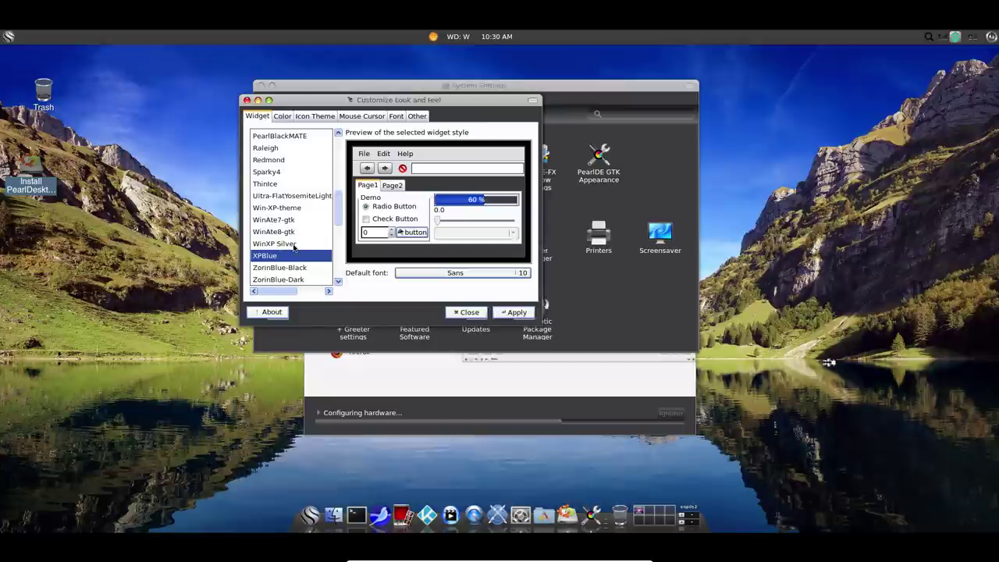
click(294, 245)
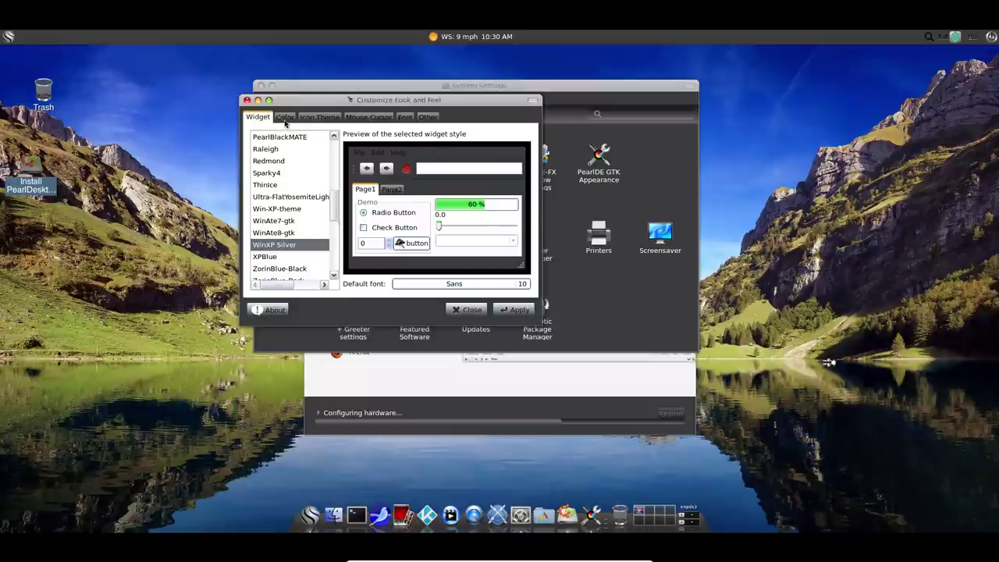
click(279, 163)
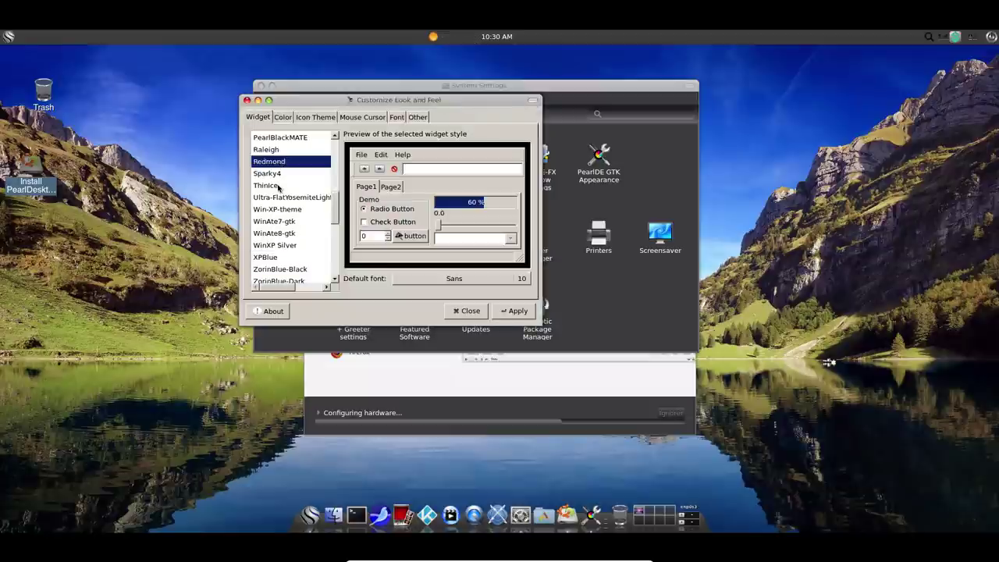
click(279, 177)
Preview ZorinGreen-Black and ZorinRed-Black, then select WinAte7-gtk as the widget theme.
scroll(285, 219, down, 3)
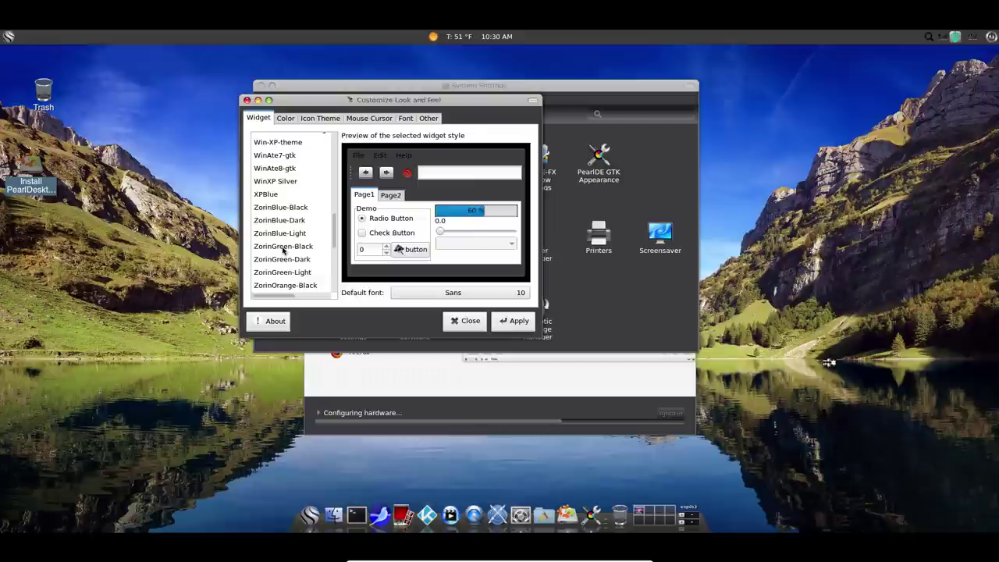
click(282, 248)
click(282, 259)
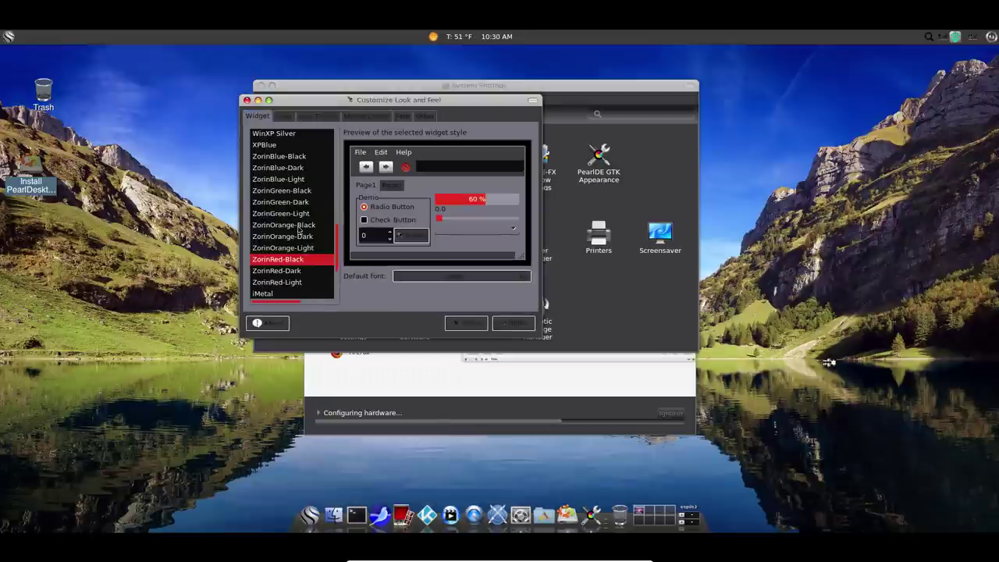
scroll(299, 235, up, 3)
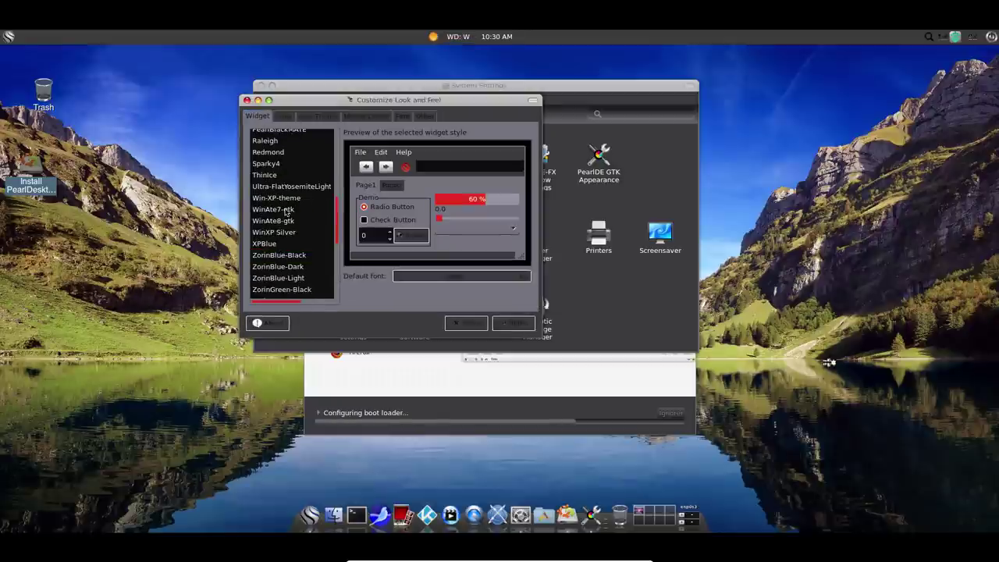
click(288, 212)
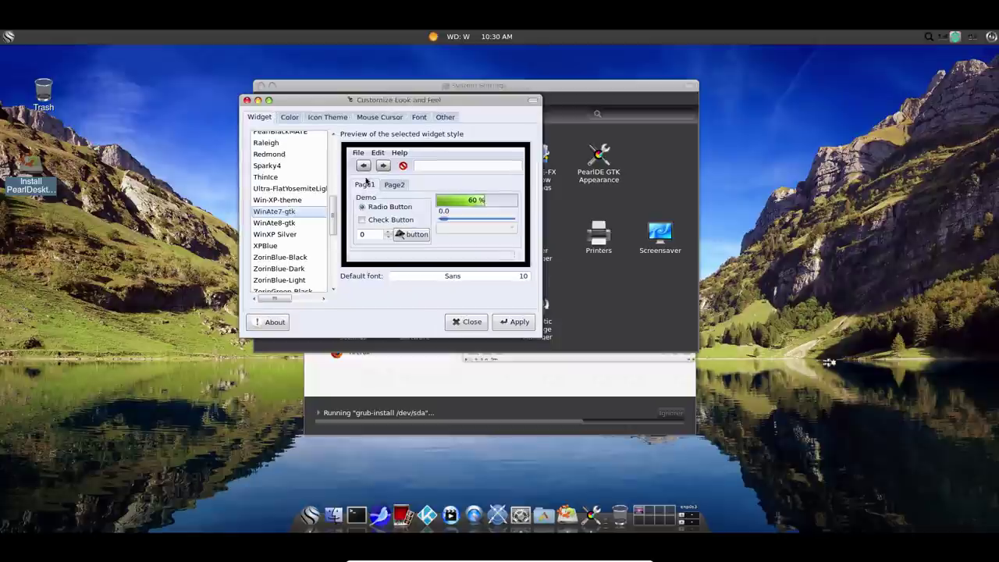
click(301, 117)
Step through the icon themes from Adwaita onward to pick LoginIcons.
click(318, 118)
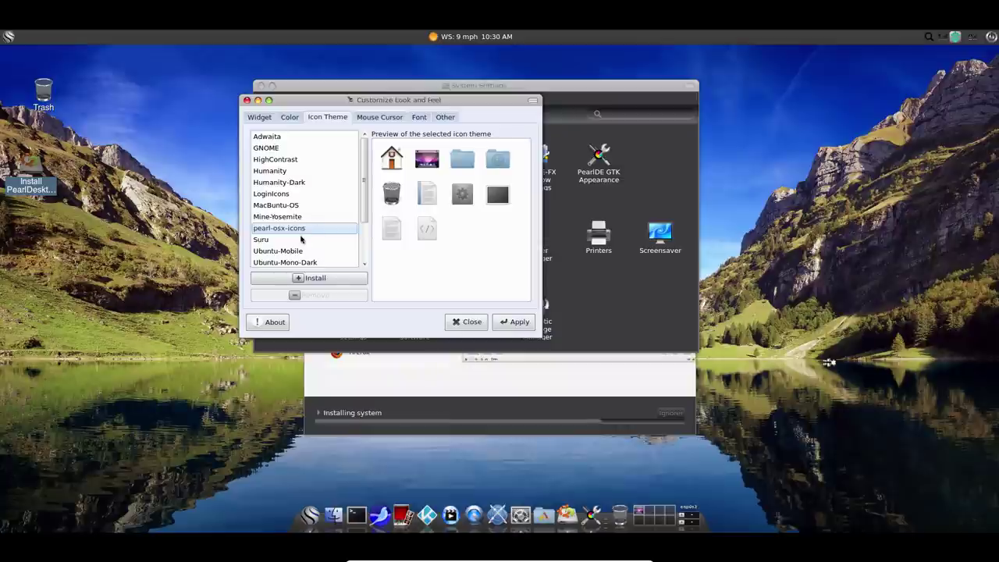
scroll(299, 183, down, 2)
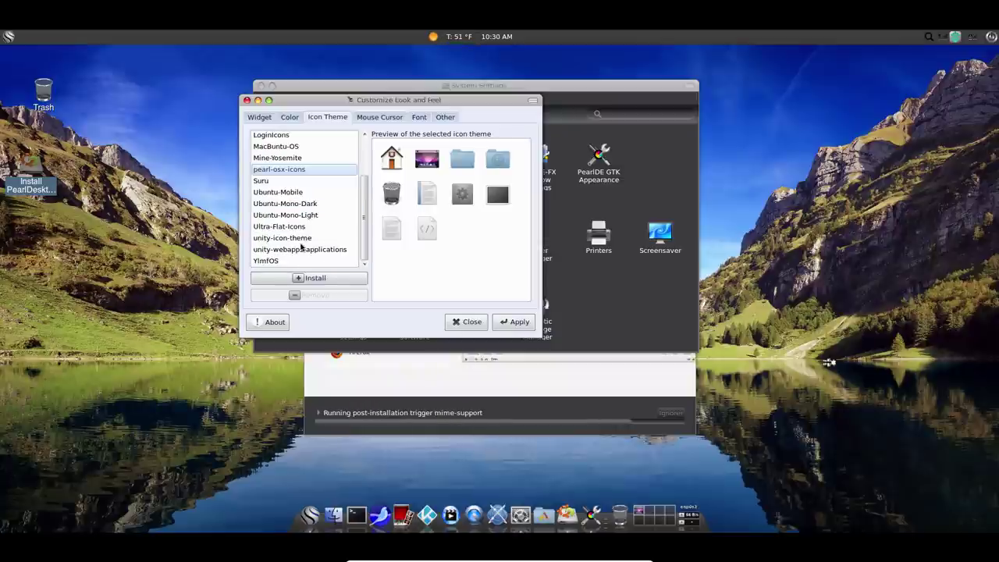
scroll(287, 201, up, 2)
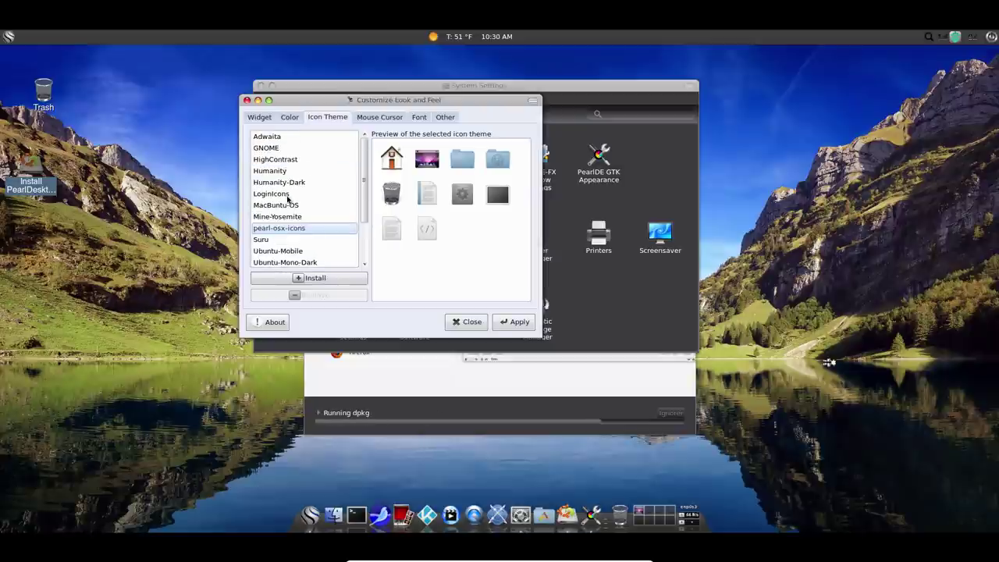
click(290, 137)
key(Down)
key(Down)
key(Down)
key(Down)
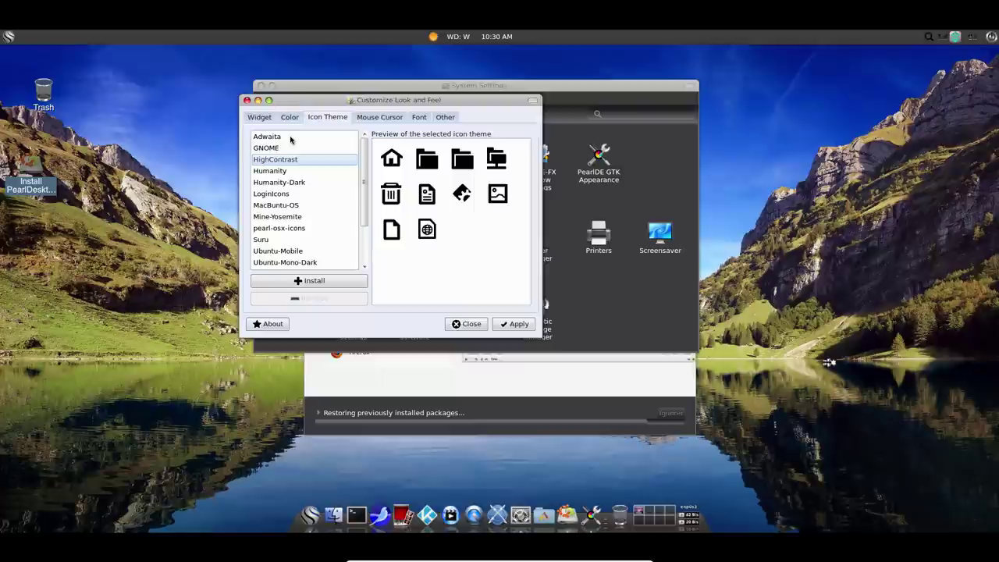
key(Down)
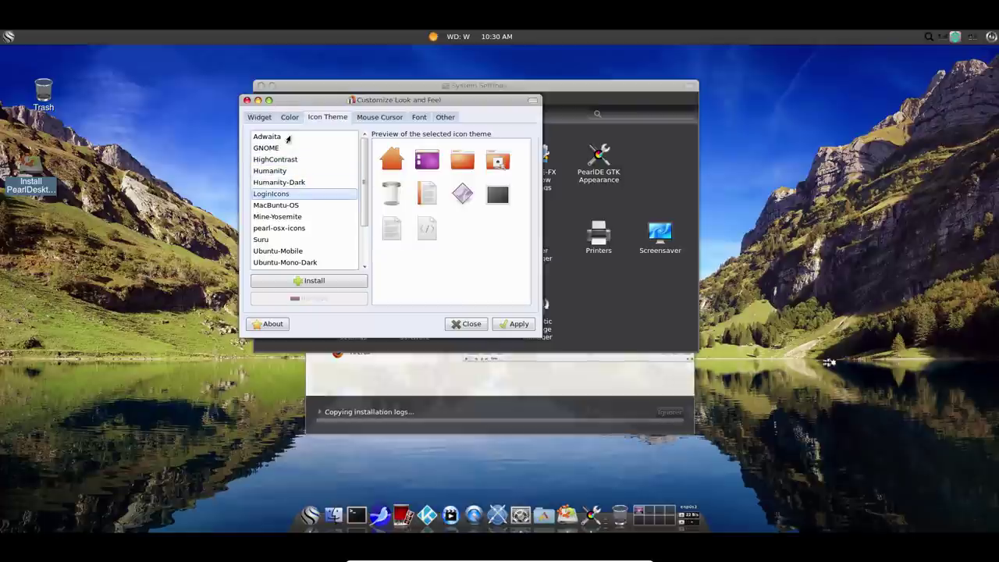
Choose the Win8 cursor theme, keep testing, apply the settings and close Look and Feel.
click(367, 117)
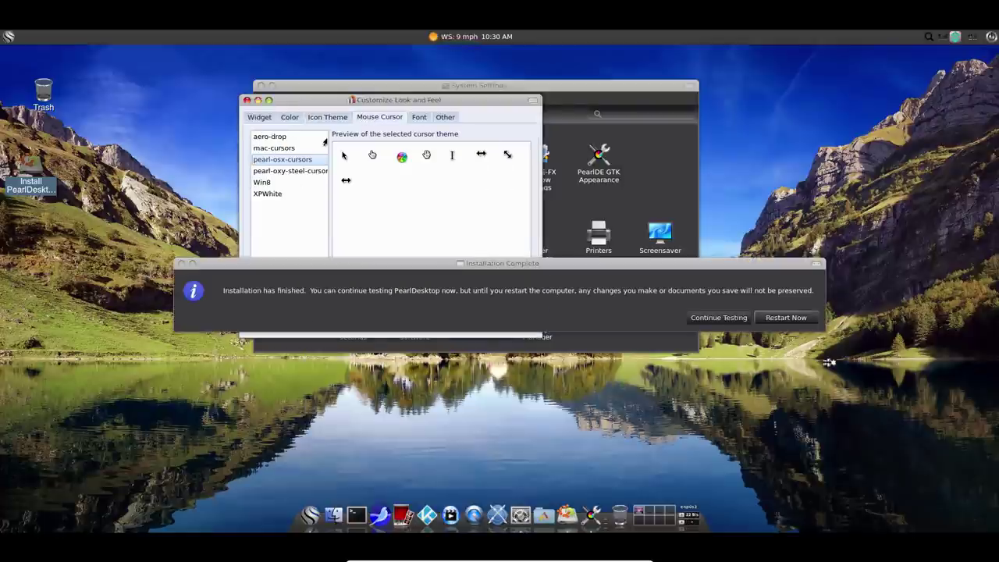
click(263, 183)
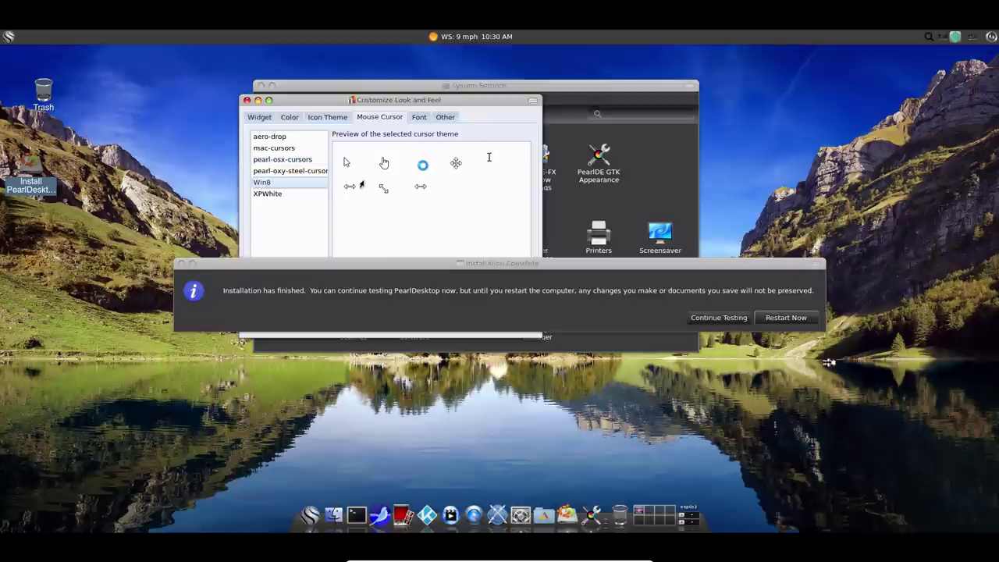
click(415, 118)
click(445, 117)
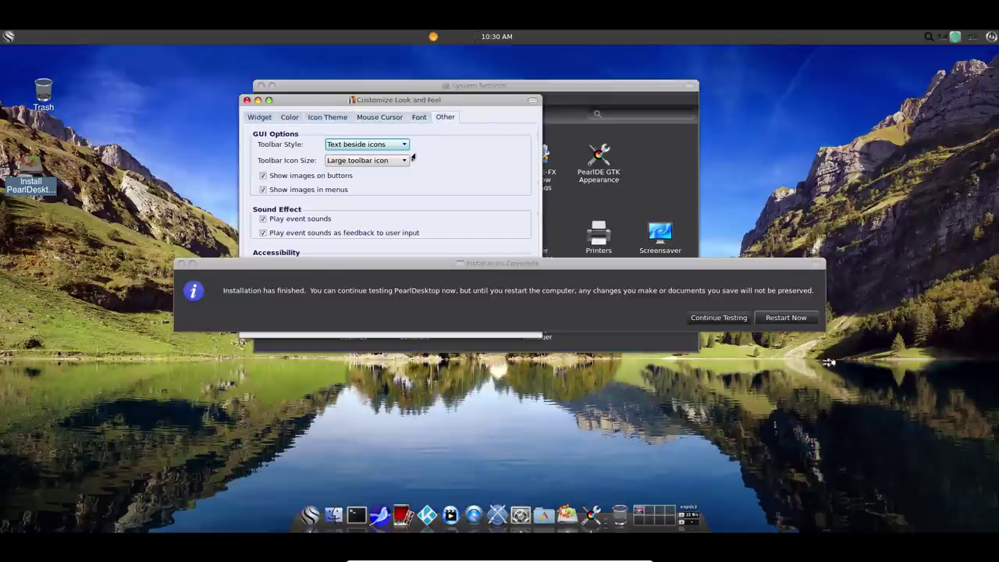
click(720, 319)
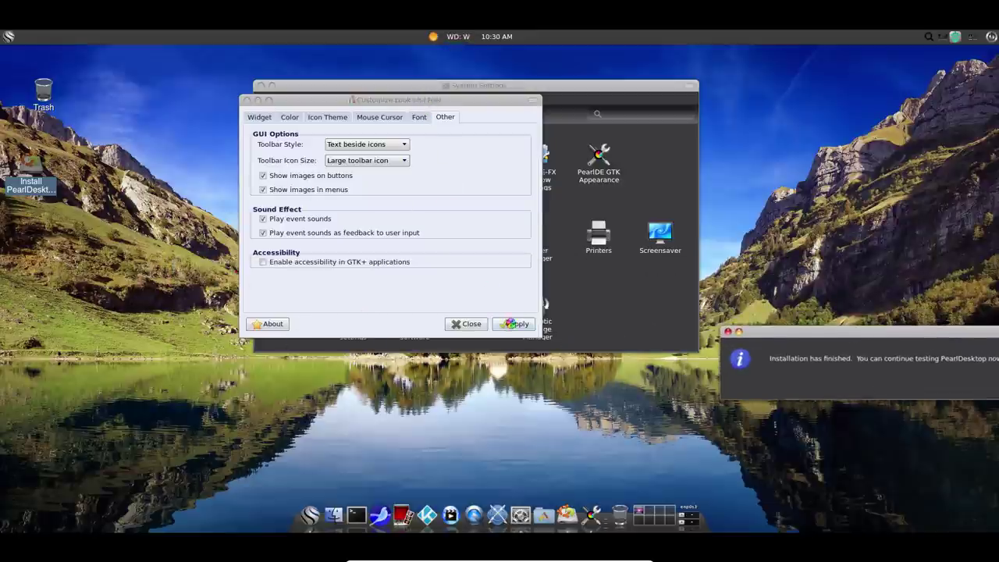
click(515, 323)
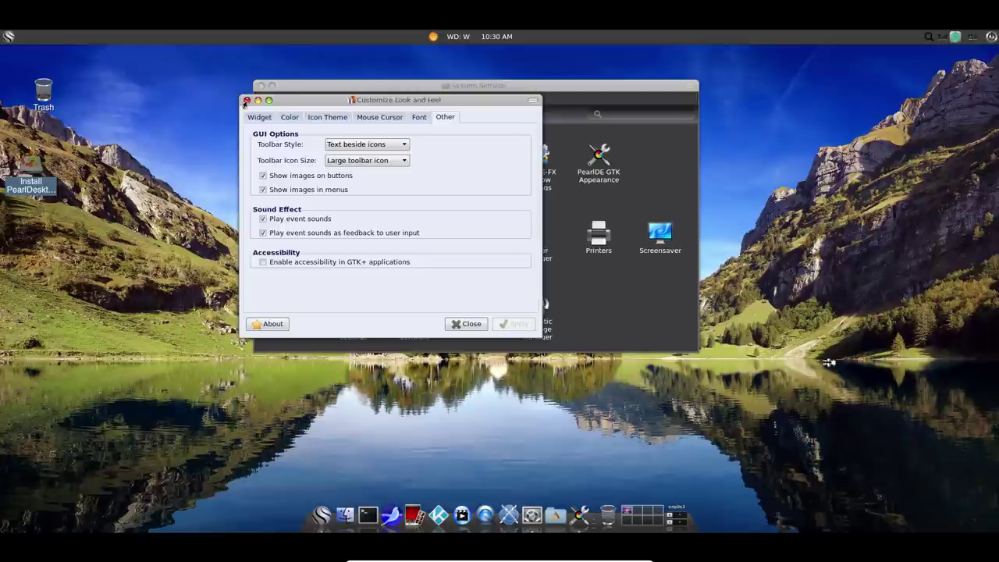
click(246, 100)
Close System Settings and launch Pearl Tweak from the applications menu.
click(260, 85)
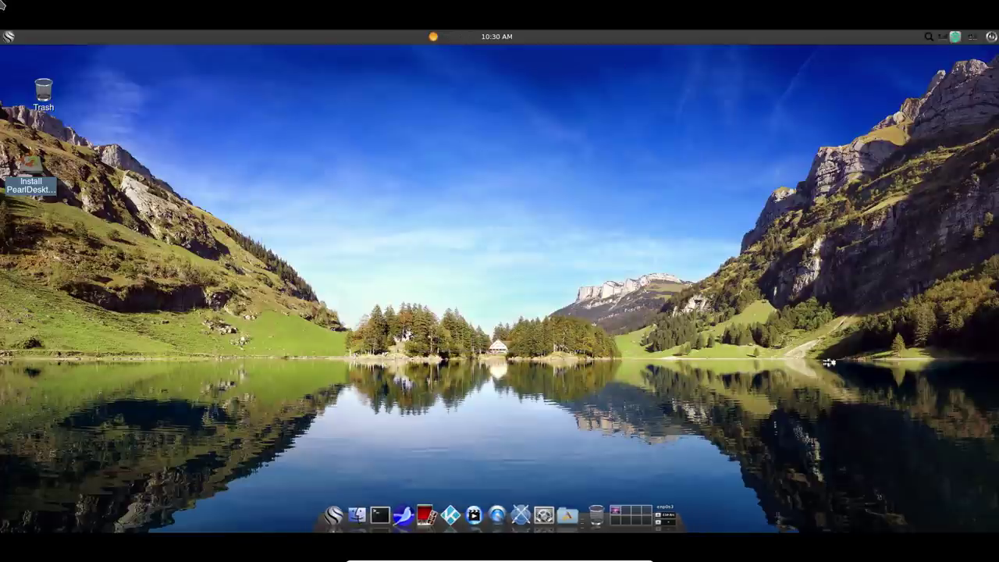
click(5, 37)
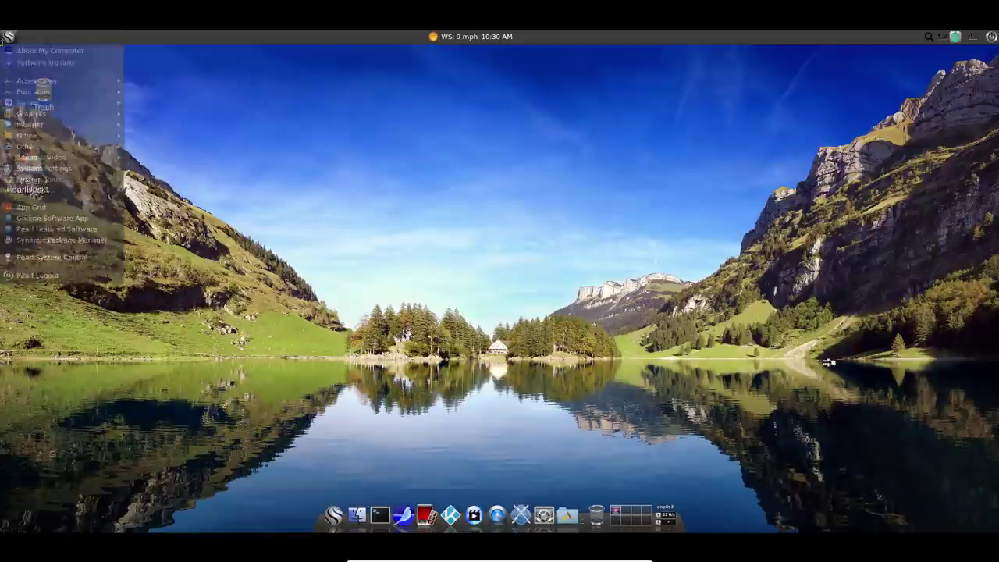
mouse_move(23, 173)
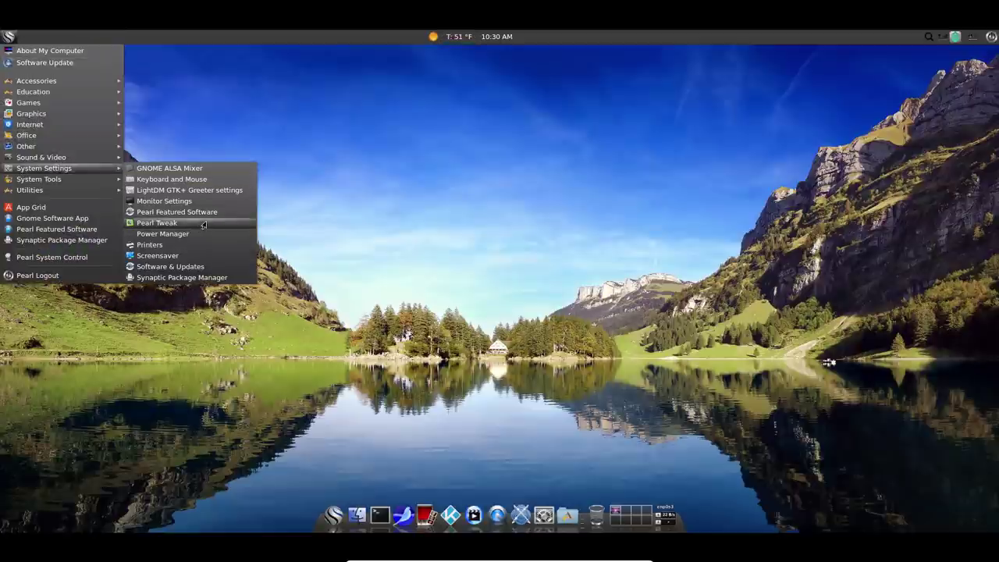
click(157, 223)
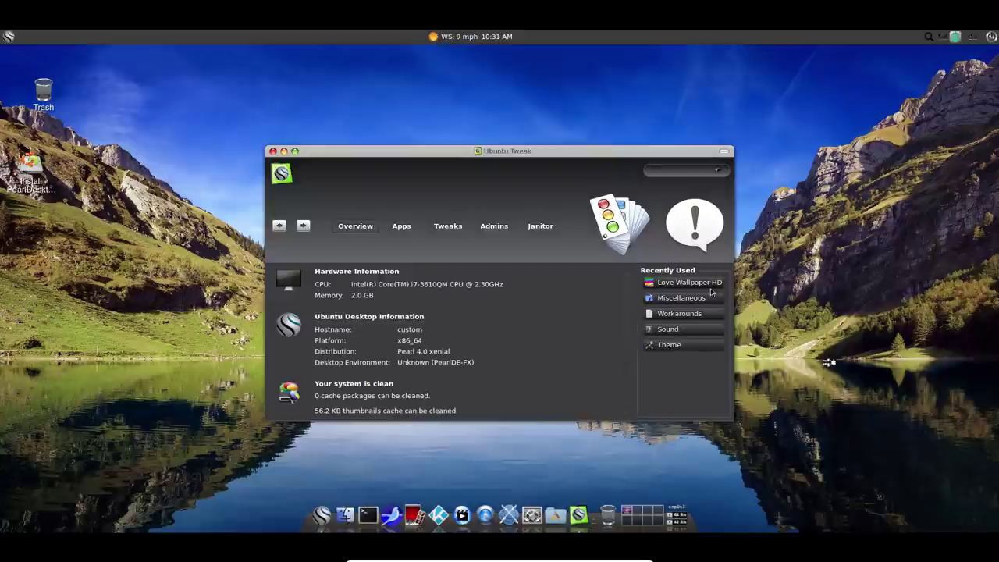
Go to the Tweaks section, maximize the window, and return to the Tweaks category list.
click(401, 228)
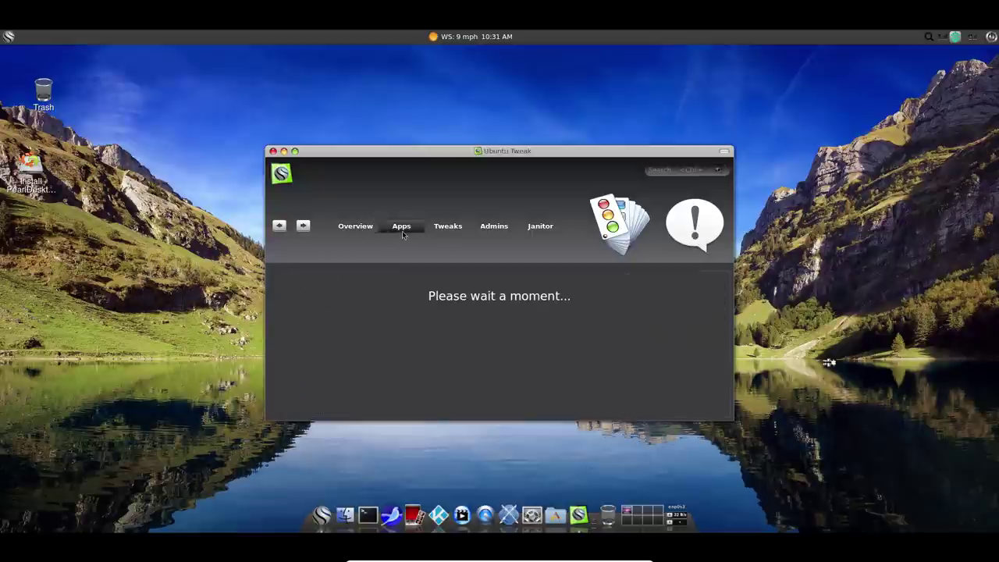
click(443, 230)
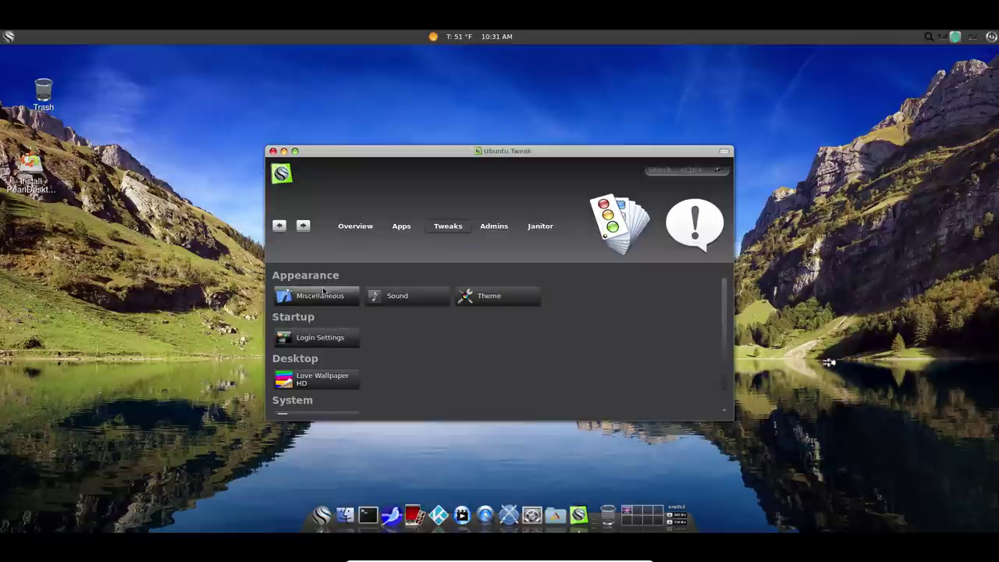
click(334, 297)
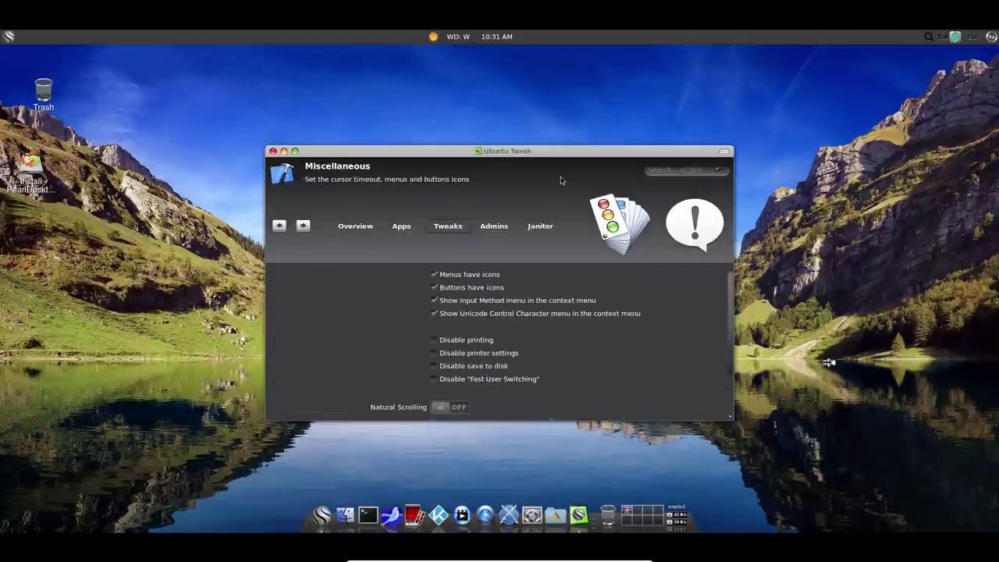
double_click(570, 151)
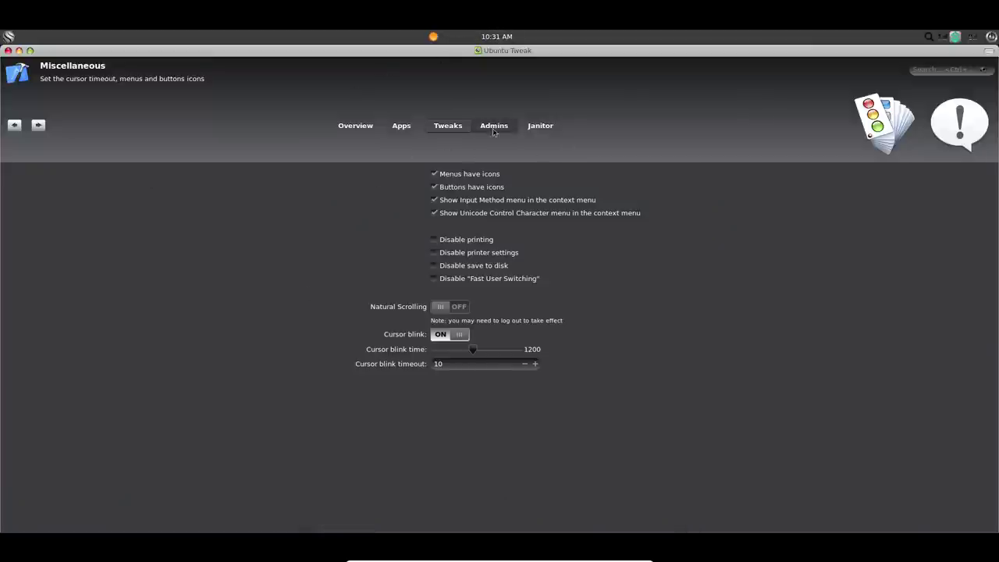
click(15, 125)
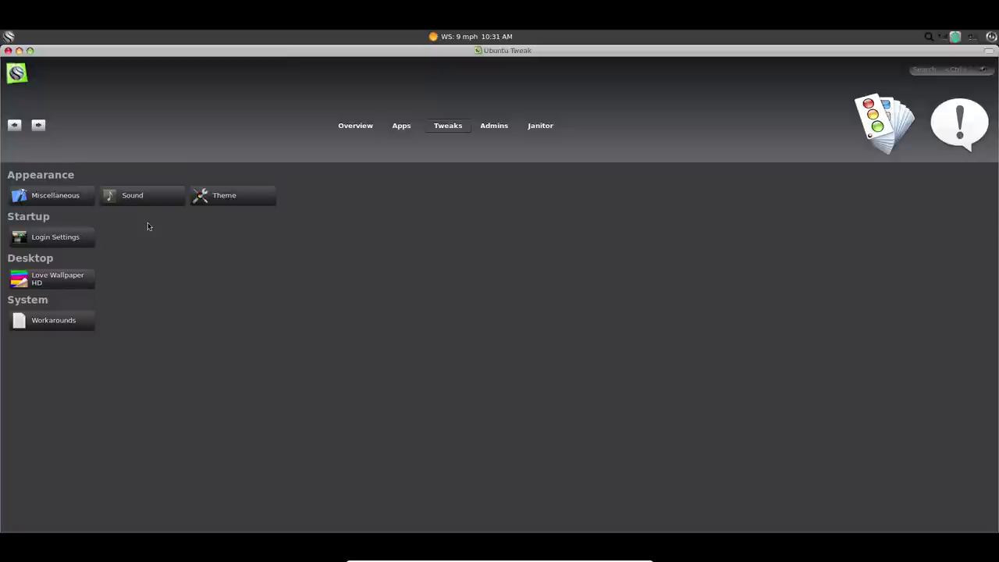
Set the Gtk theme to WinAte7-gtk on the Theme page, leaving the icon theme unchanged.
click(254, 199)
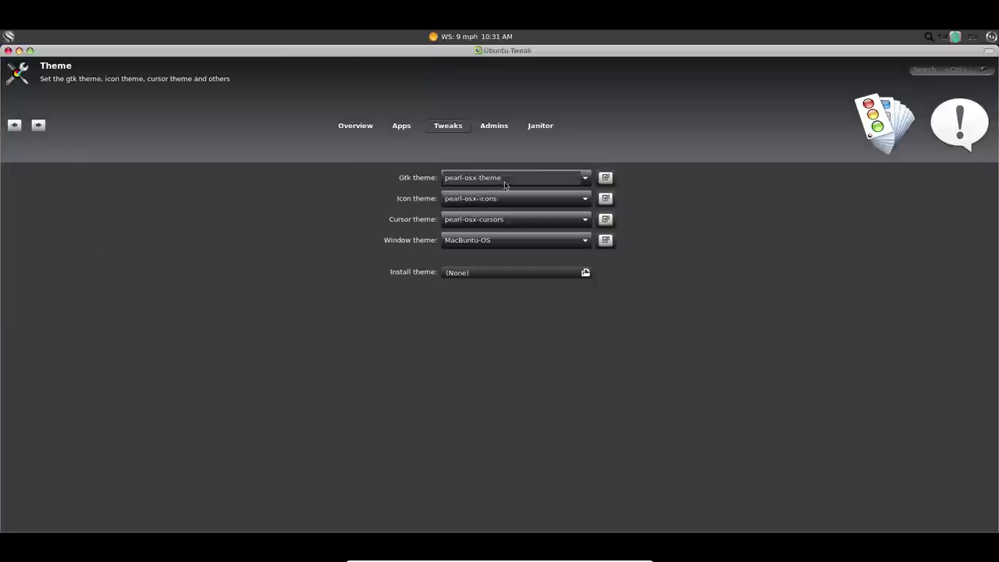
click(510, 178)
scroll(502, 106, up, 5)
scroll(495, 45, up, 5)
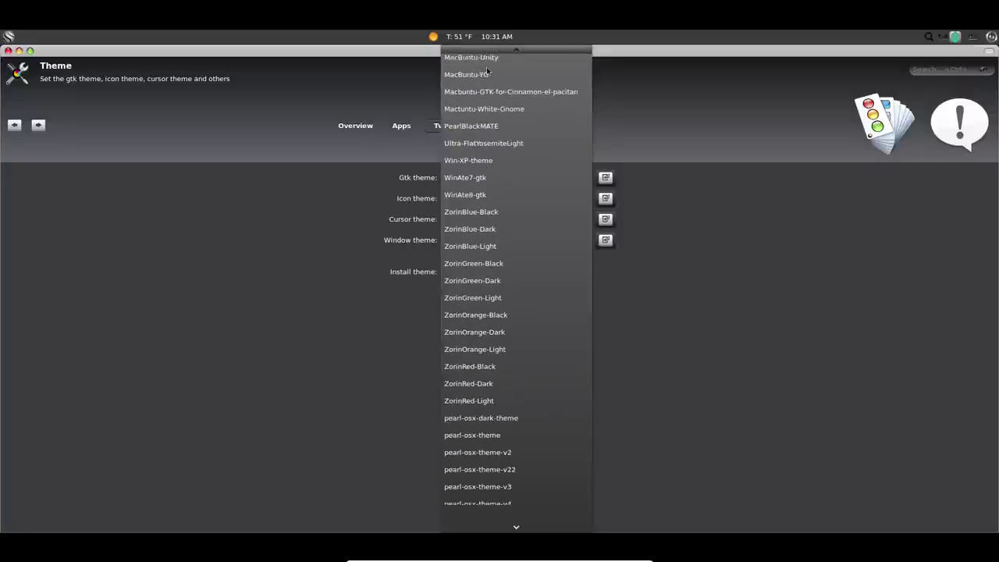
click(489, 183)
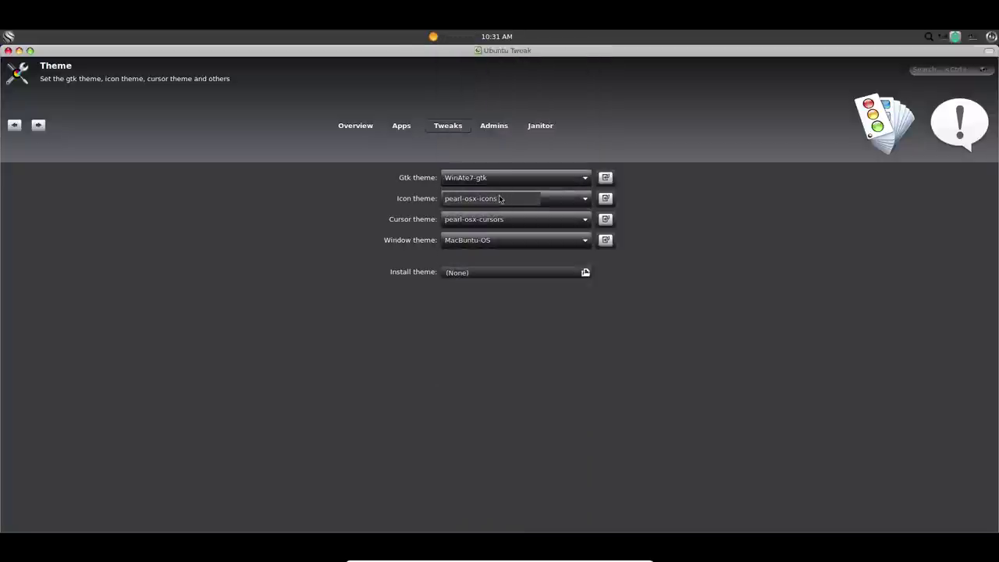
click(499, 197)
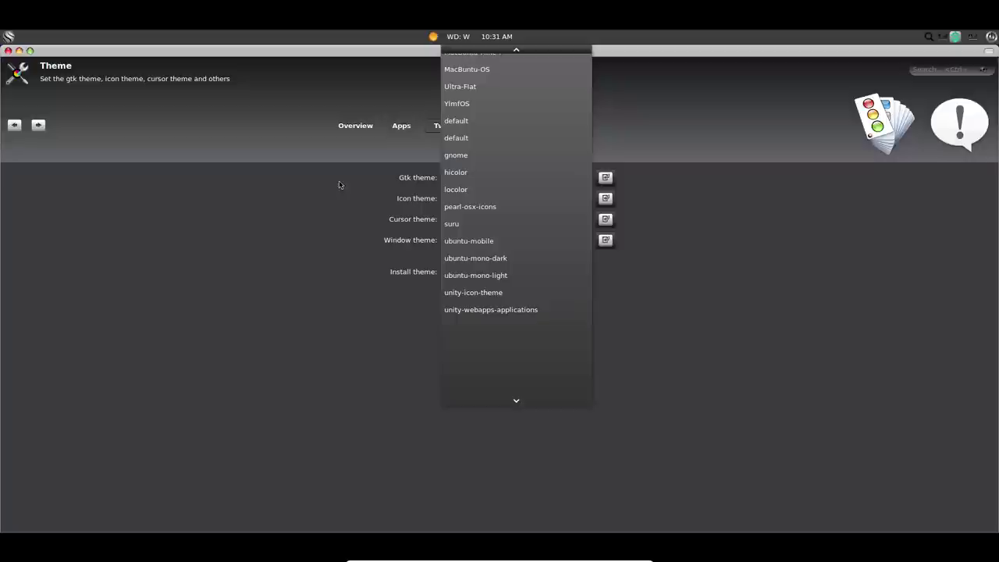
click(327, 201)
Set the cursor theme to win8 and window theme to WinAte7-gtk, then open Admins.
click(496, 220)
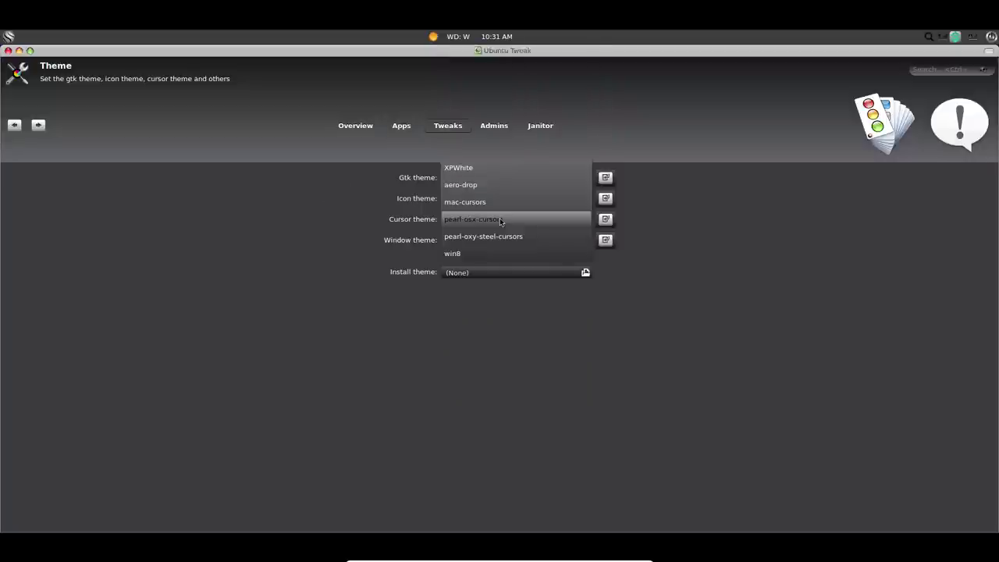
click(480, 252)
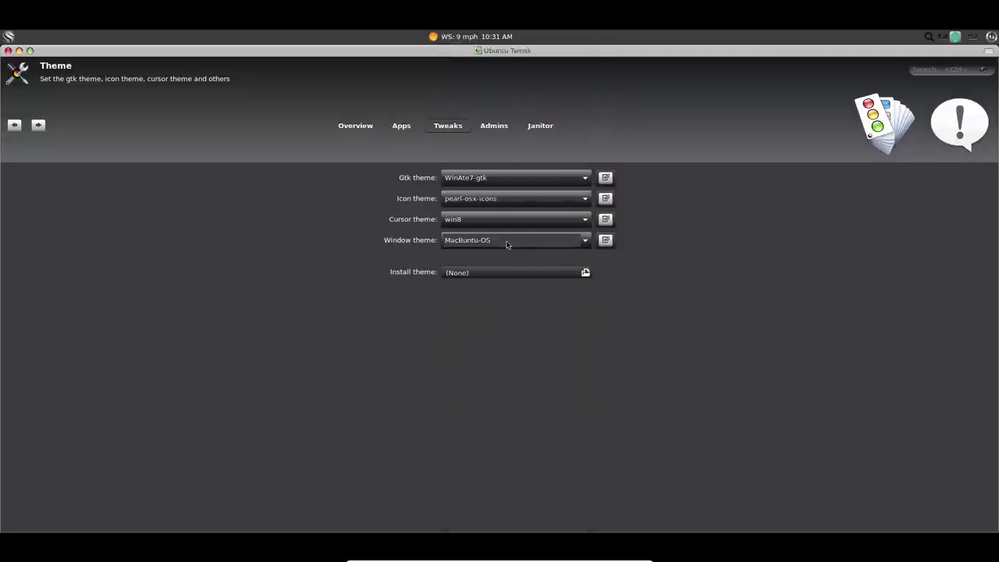
click(508, 242)
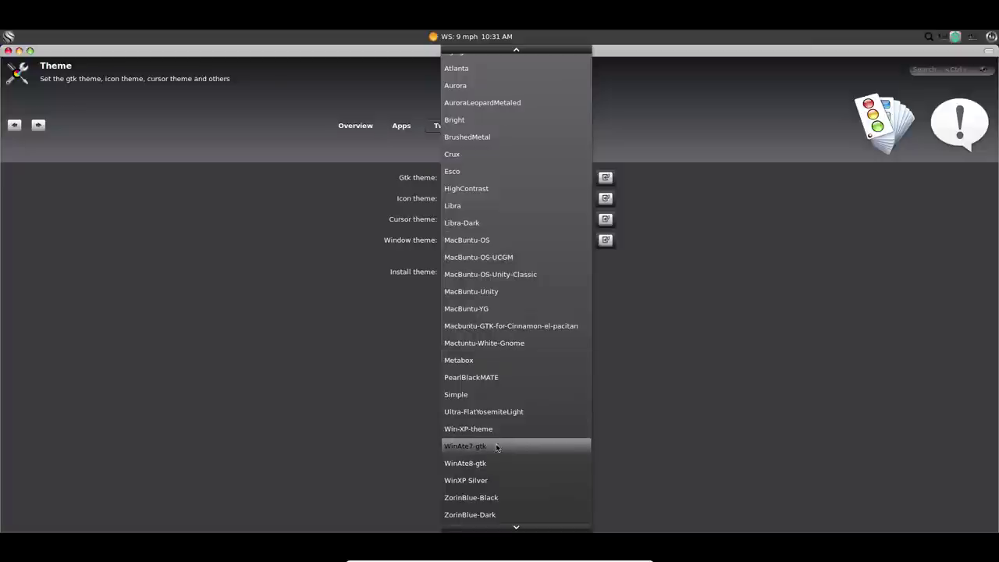
click(494, 448)
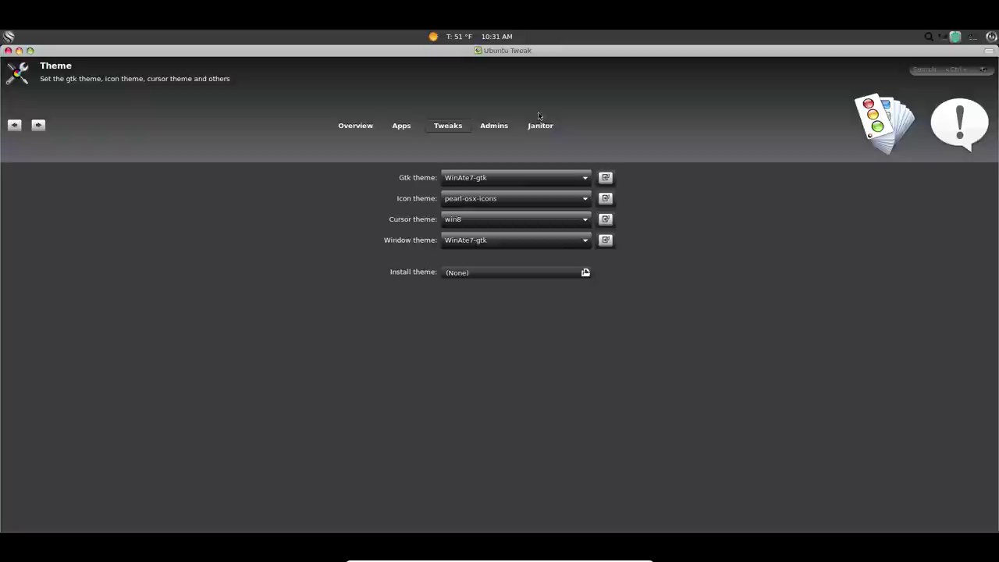
click(494, 126)
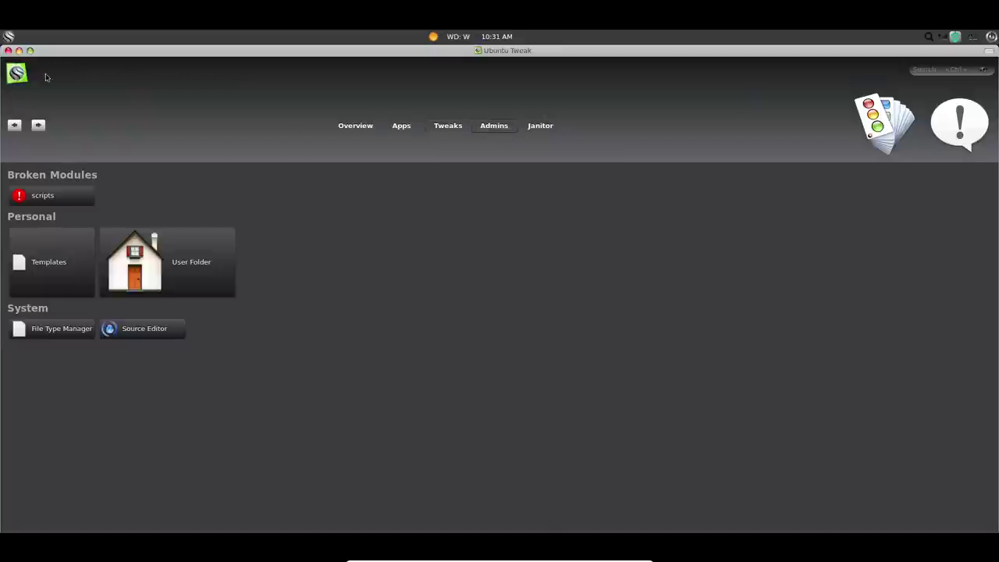
Close Ubuntu Tweak and move via Virtual Desk 2 to Virtual Desk 4.
click(8, 51)
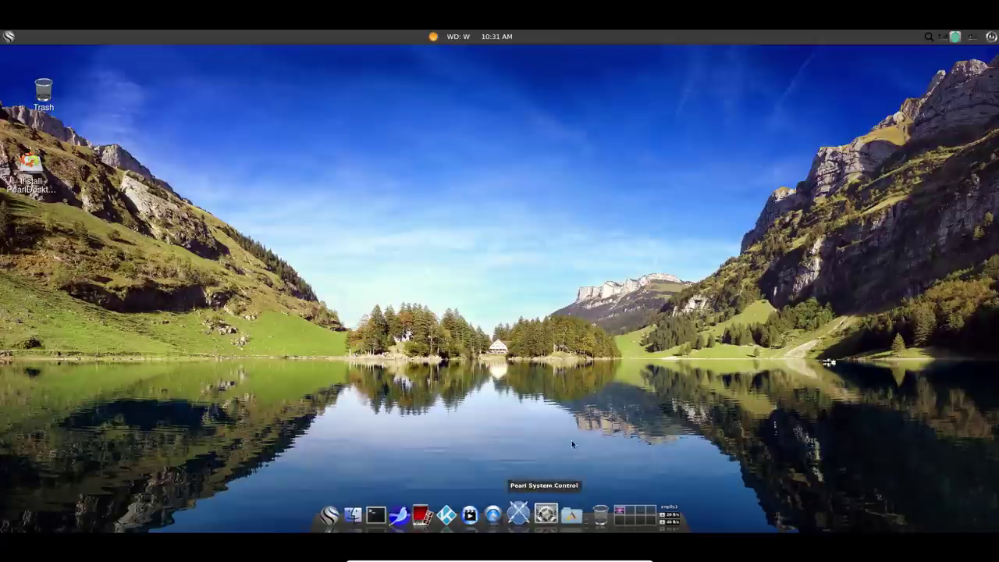
click(622, 508)
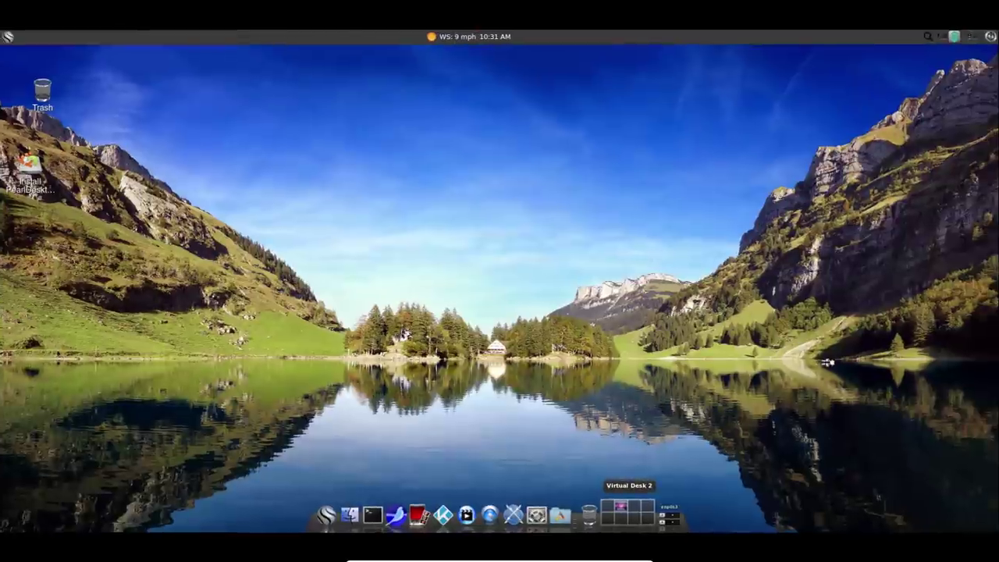
click(634, 508)
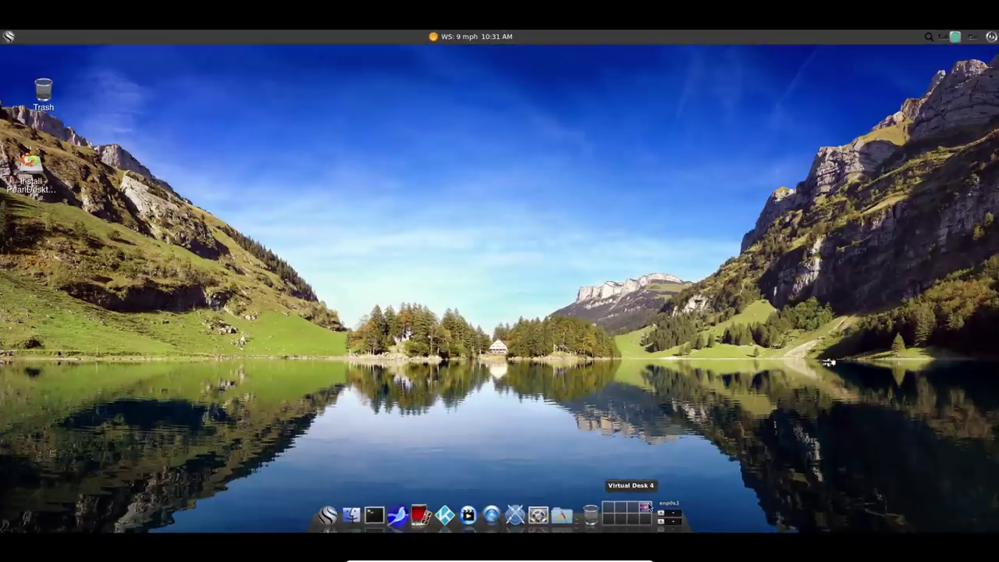
Reboot the guest through Pearl Logout in the Pearl menu.
click(8, 36)
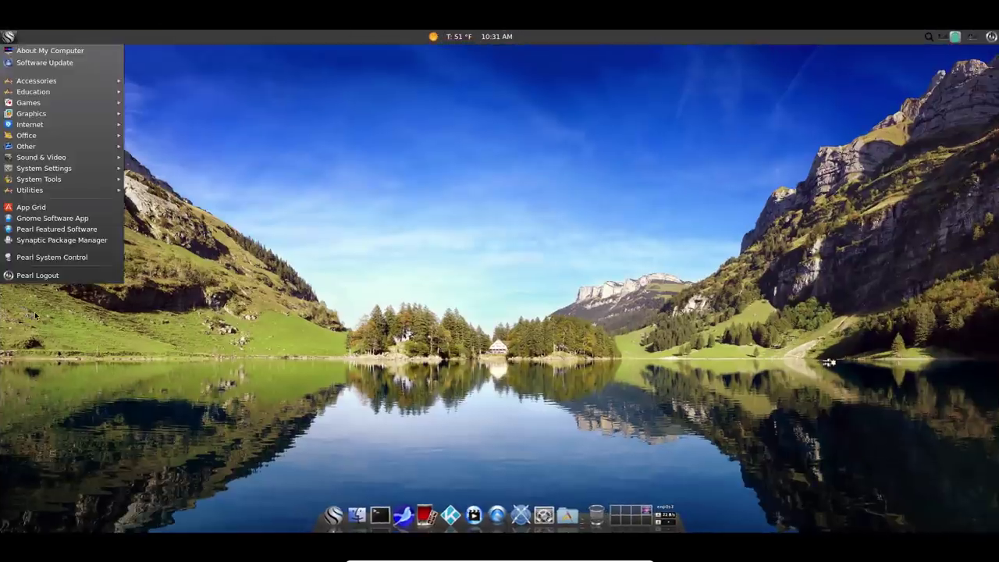
click(38, 276)
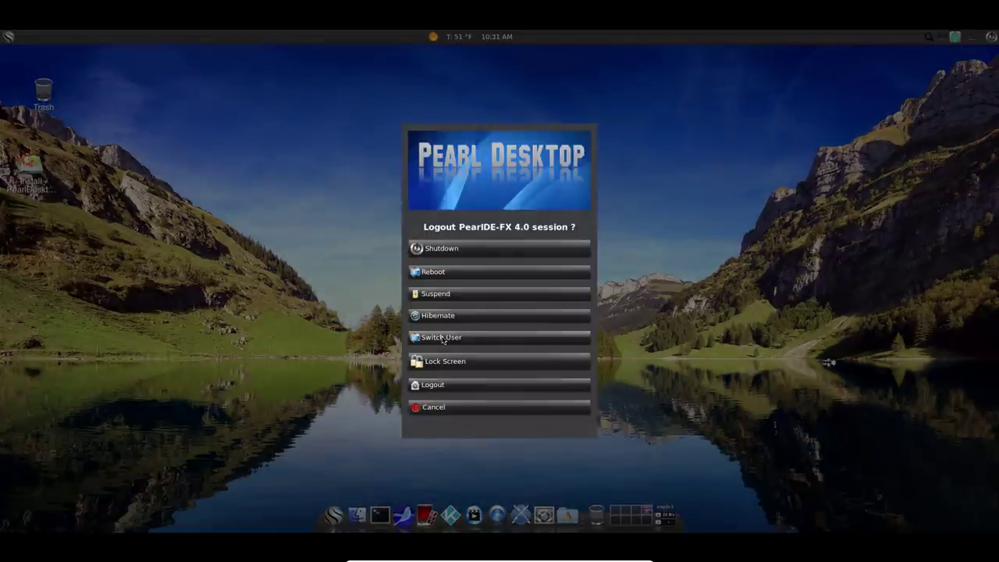
click(437, 271)
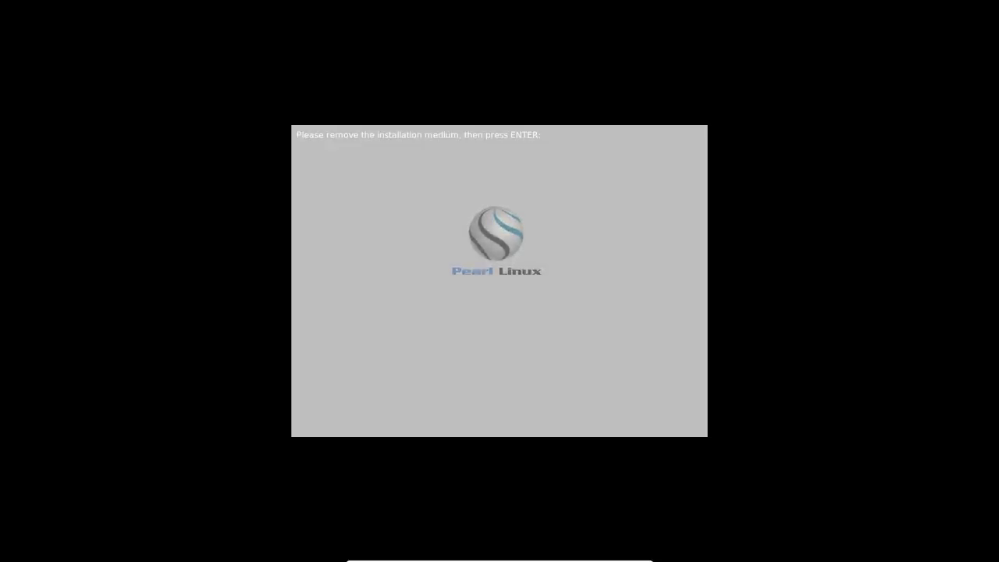
Continue past the splash, boot the Pearl Linux GRUB entry, and log in with the account password.
key(Return)
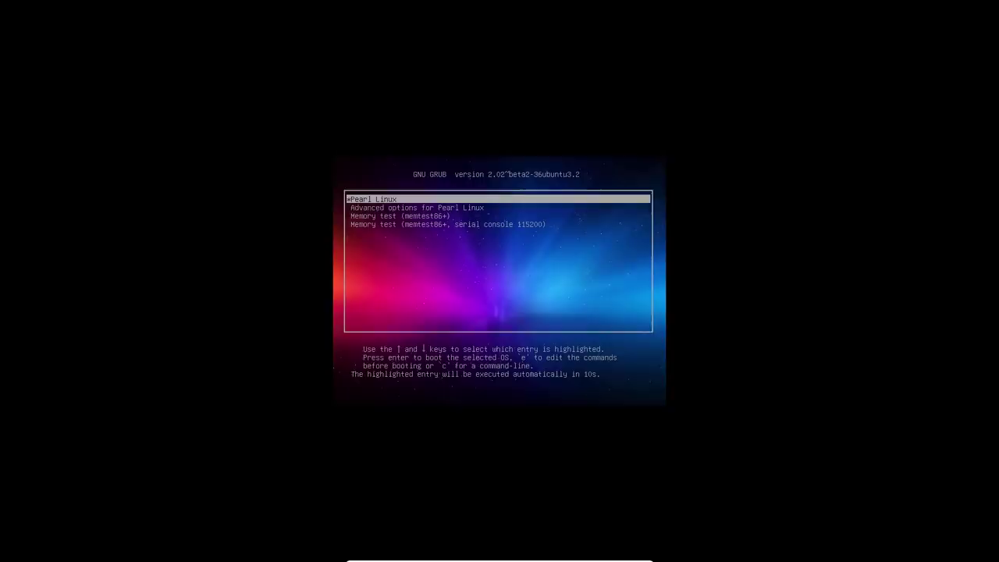
key(Return)
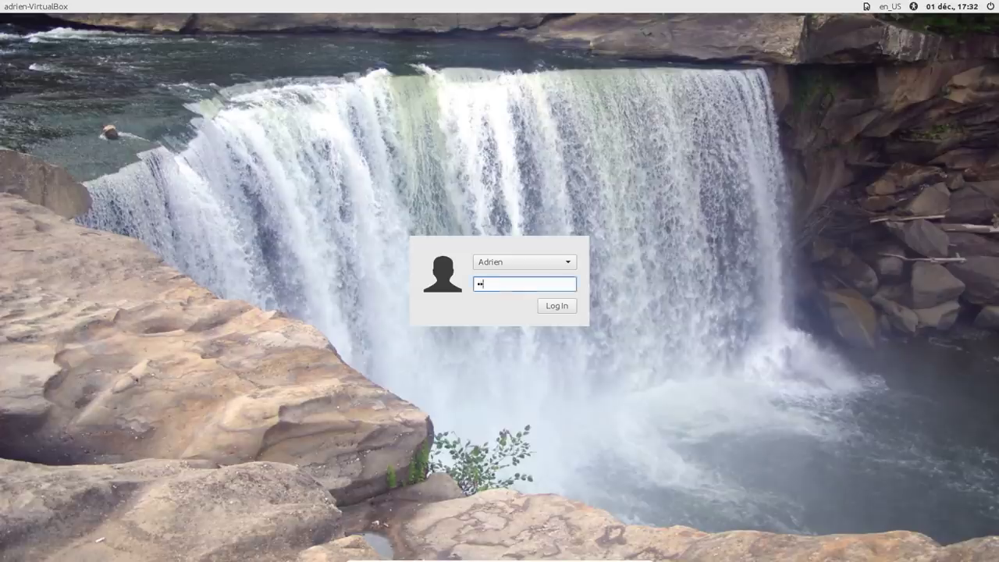
key(Return)
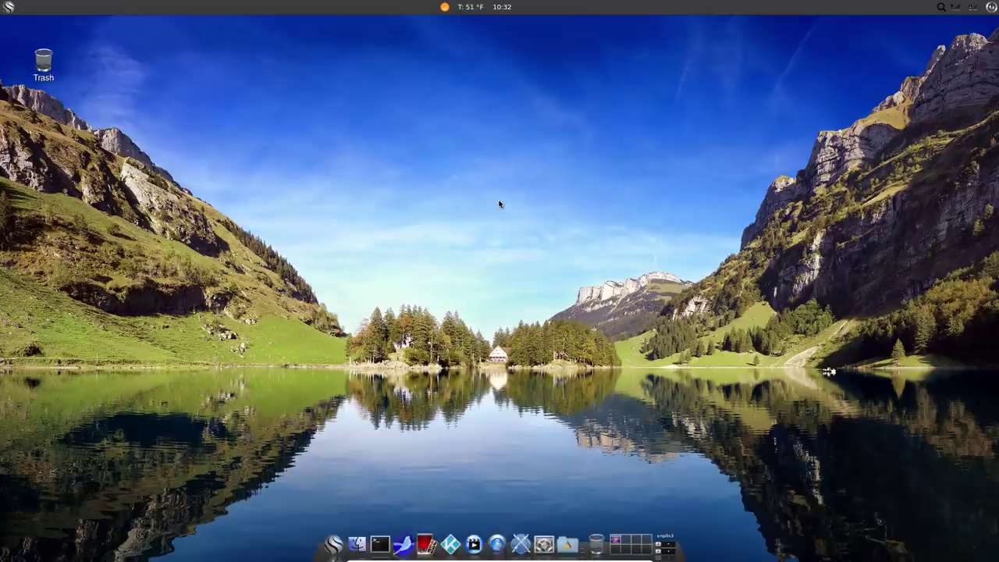
View System Monitor's resource graphs, close it, and launch Thunar File Manager from the dock.
key(super)
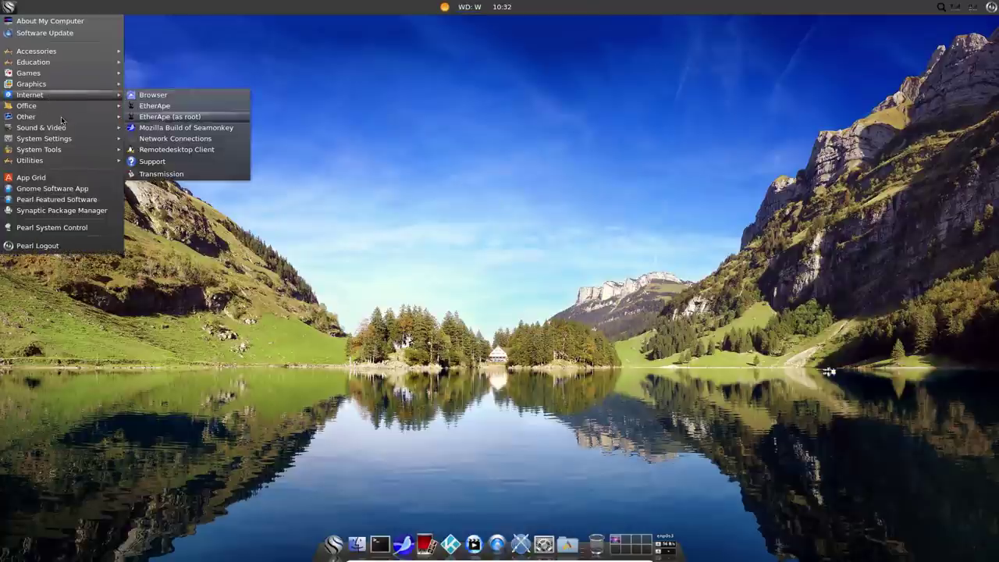
mouse_move(63, 162)
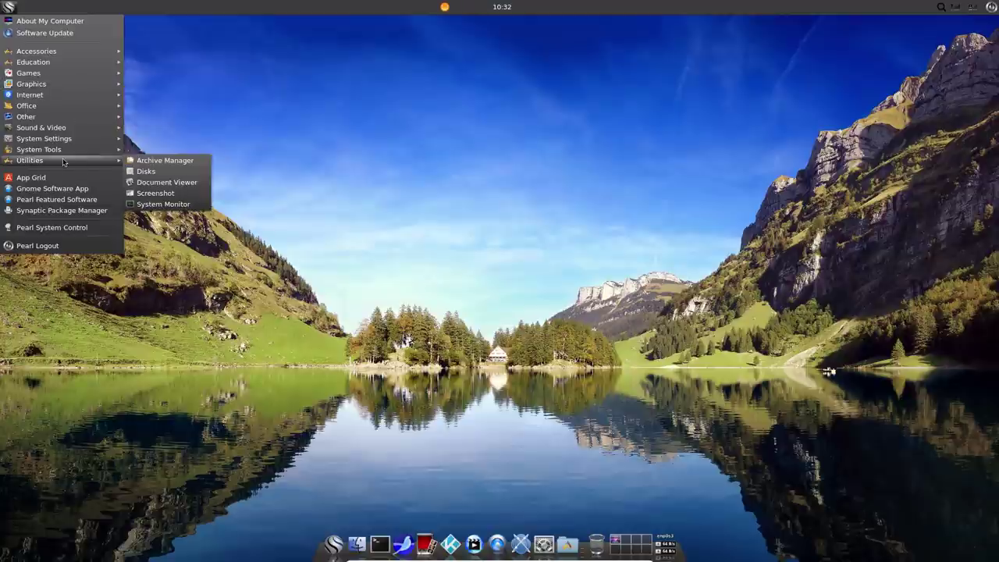
click(156, 205)
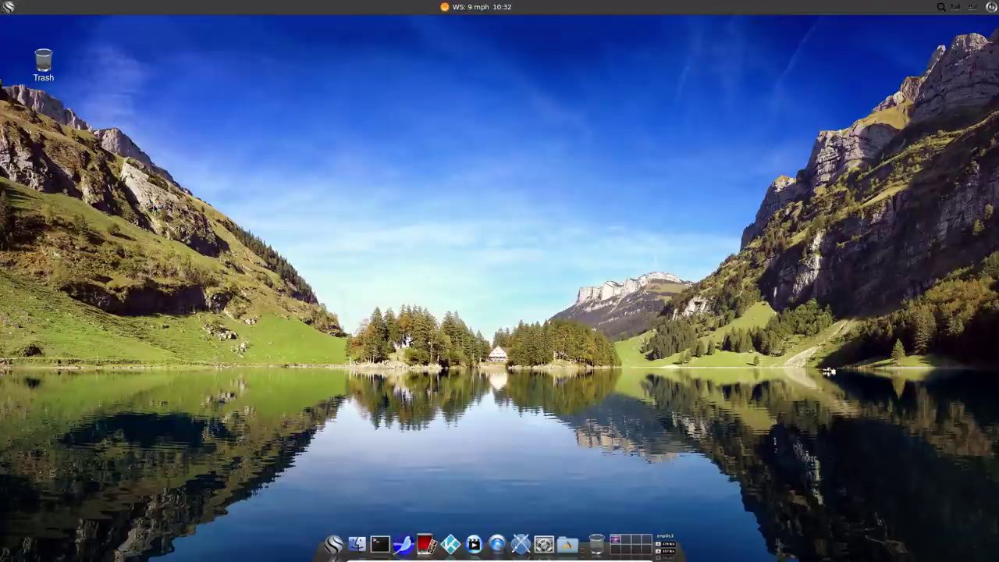
click(199, 62)
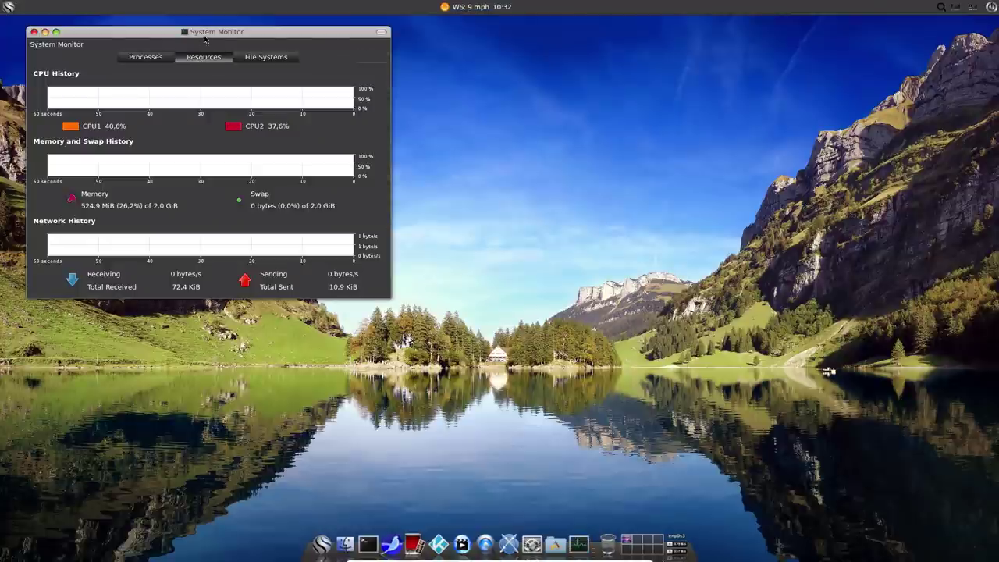
drag(205, 39, 550, 122)
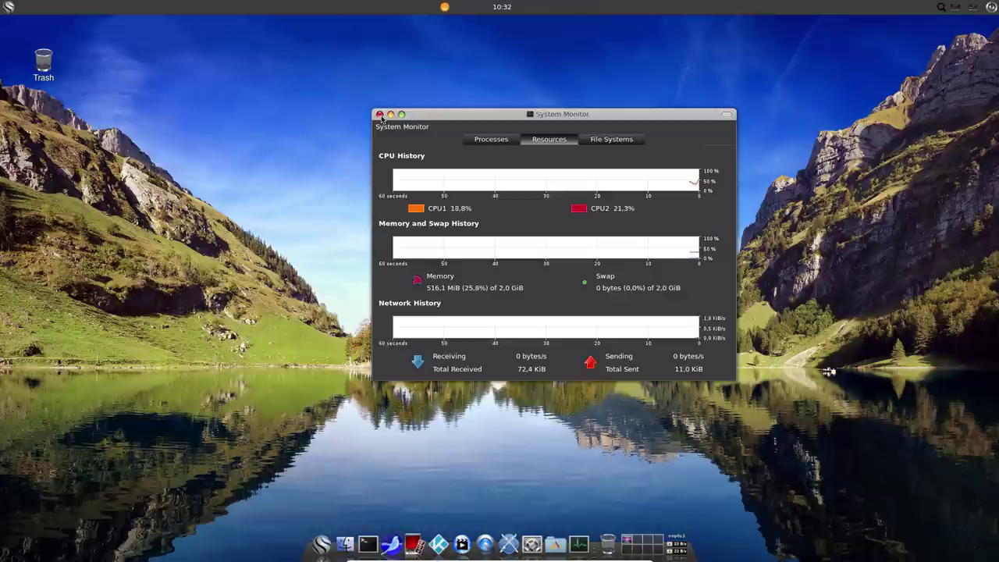
click(380, 115)
click(364, 550)
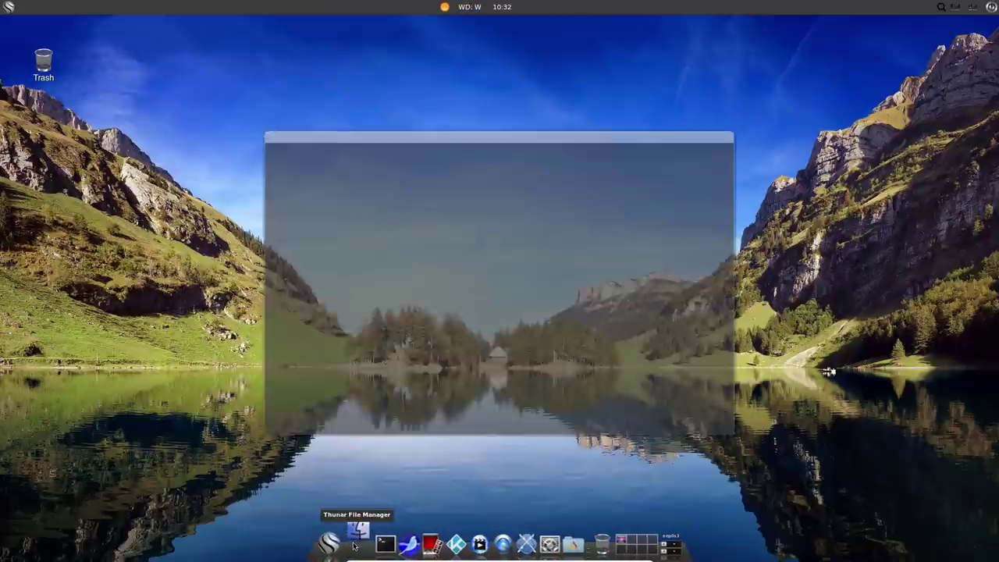
Turn off hidden files in the file manager and look inside the Music folder.
click(288, 144)
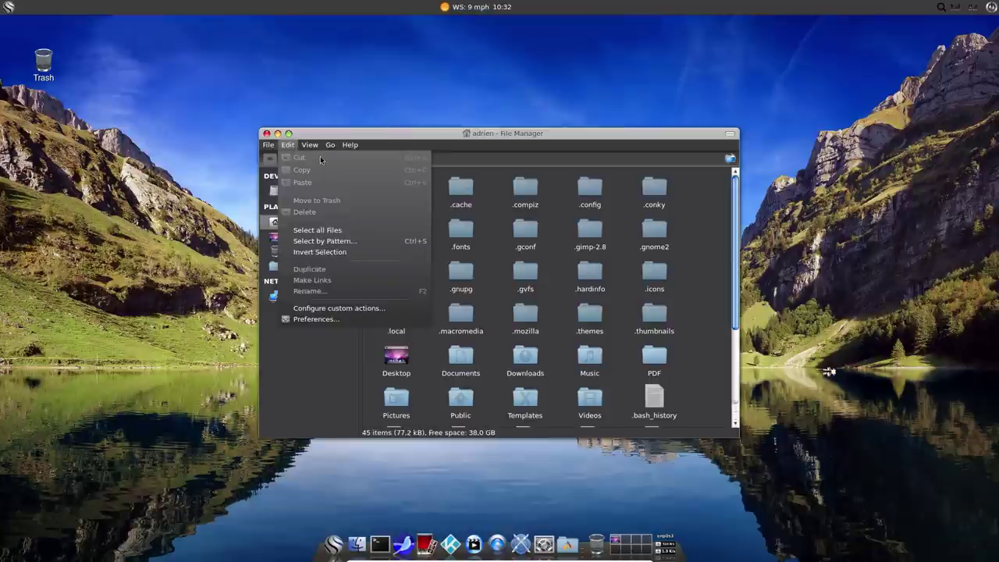
mouse_move(313, 149)
click(332, 227)
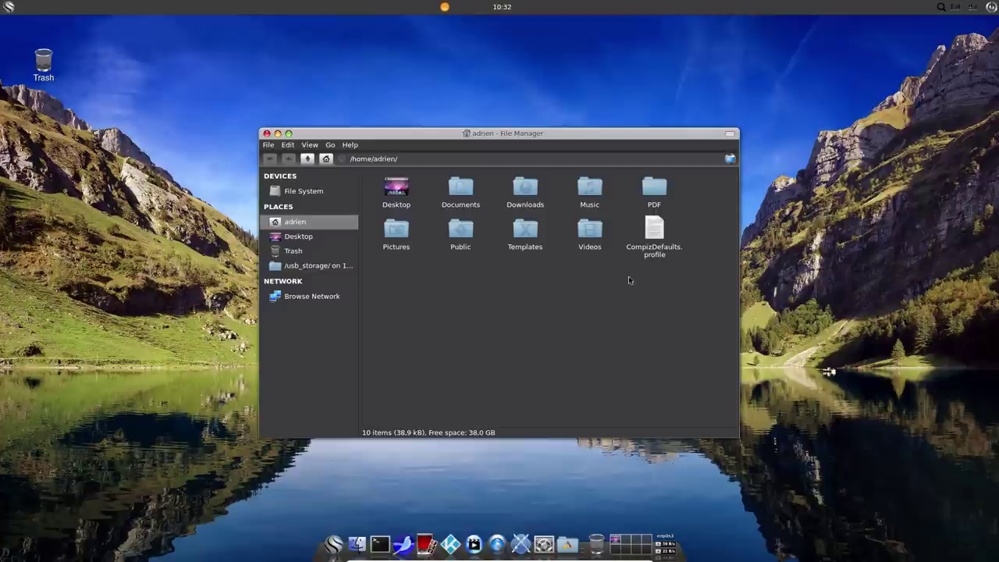
click(592, 196)
double_click(591, 197)
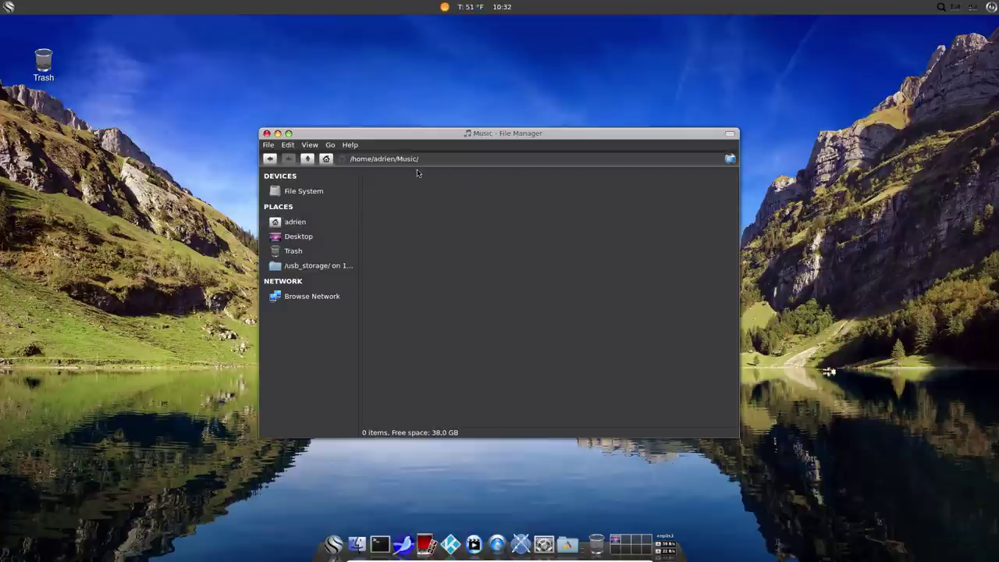
click(307, 158)
Preview Test_Page.pdf from the PDF folder in the document viewer, then close it.
double_click(645, 189)
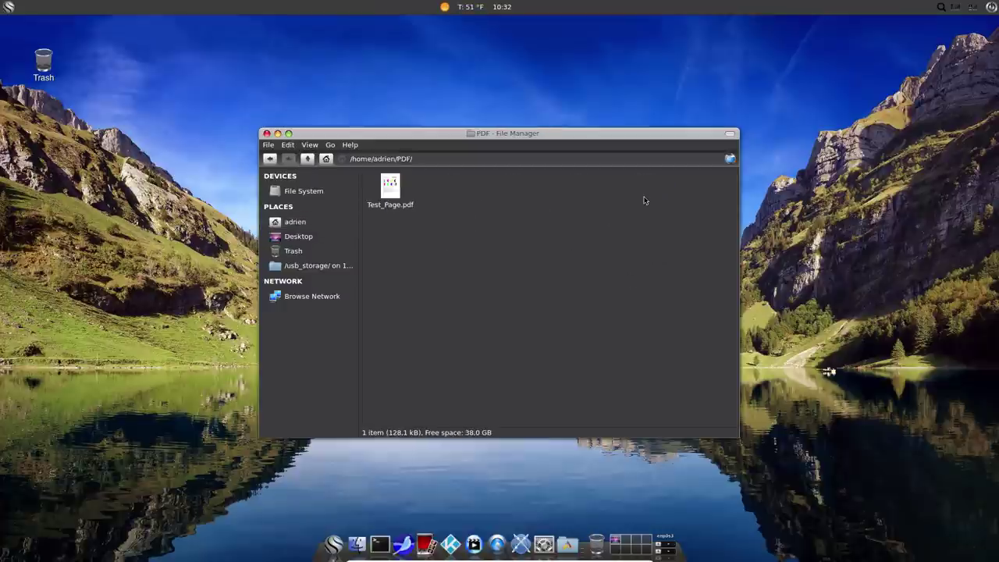
double_click(400, 194)
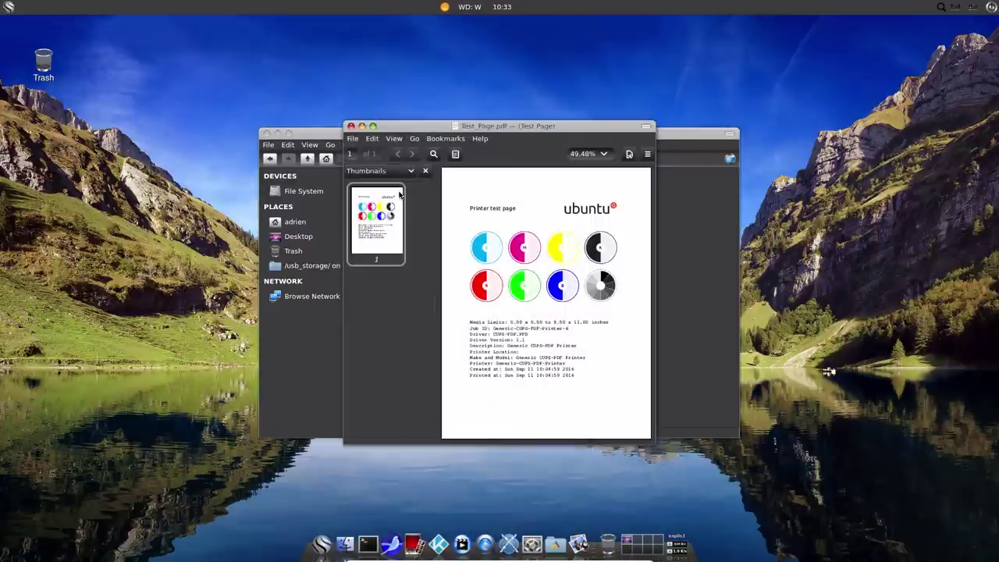
click(361, 127)
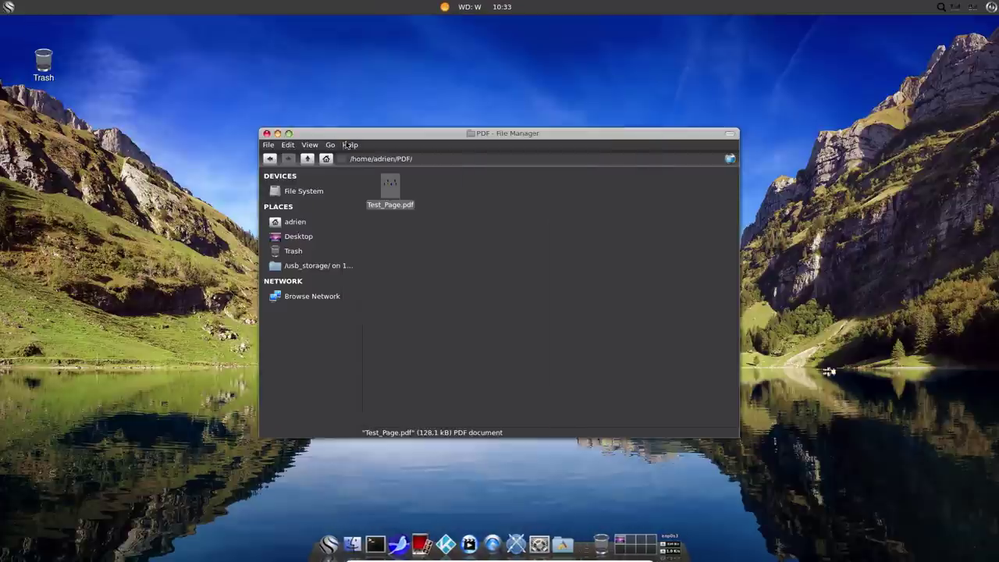
Browse Pictures, its smplayer_screenshots folder and Desktop, then close the file manager.
click(306, 158)
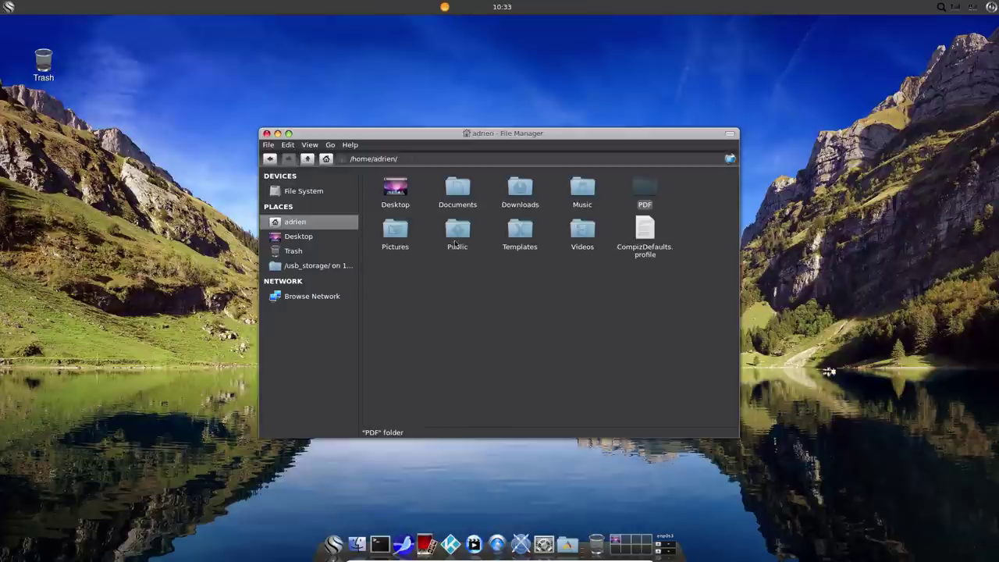
double_click(395, 234)
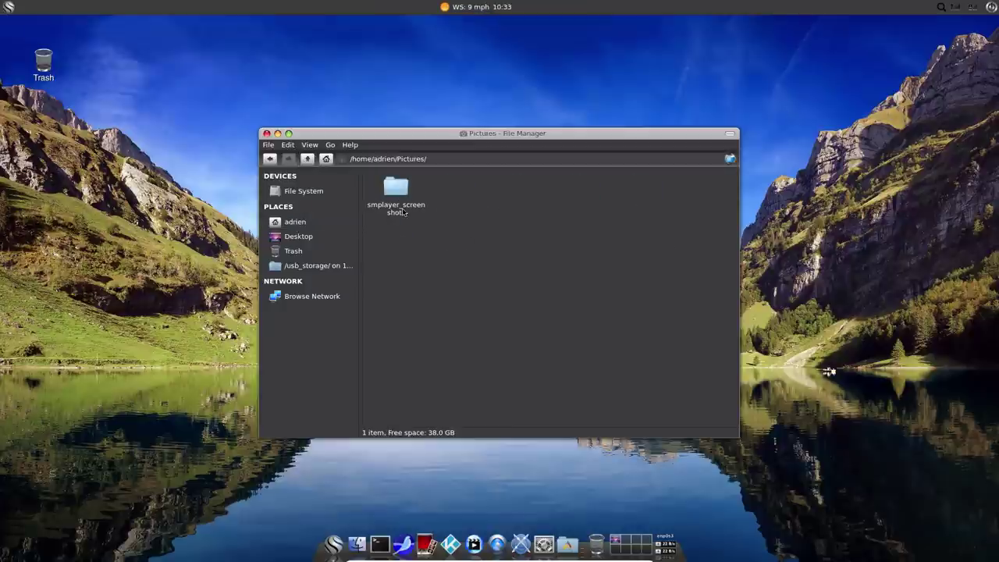
double_click(396, 211)
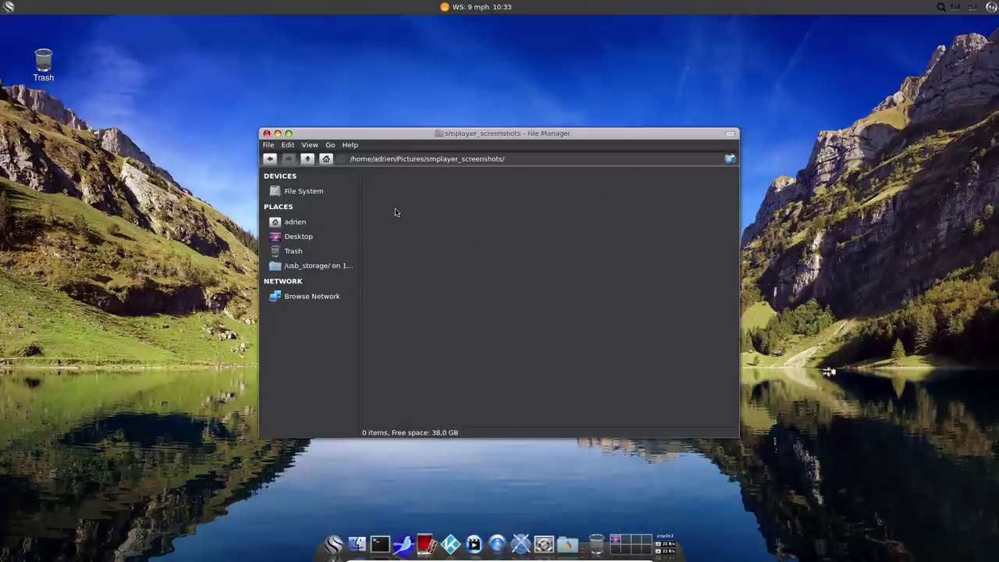
click(309, 159)
click(308, 159)
key(Up)
key(Return)
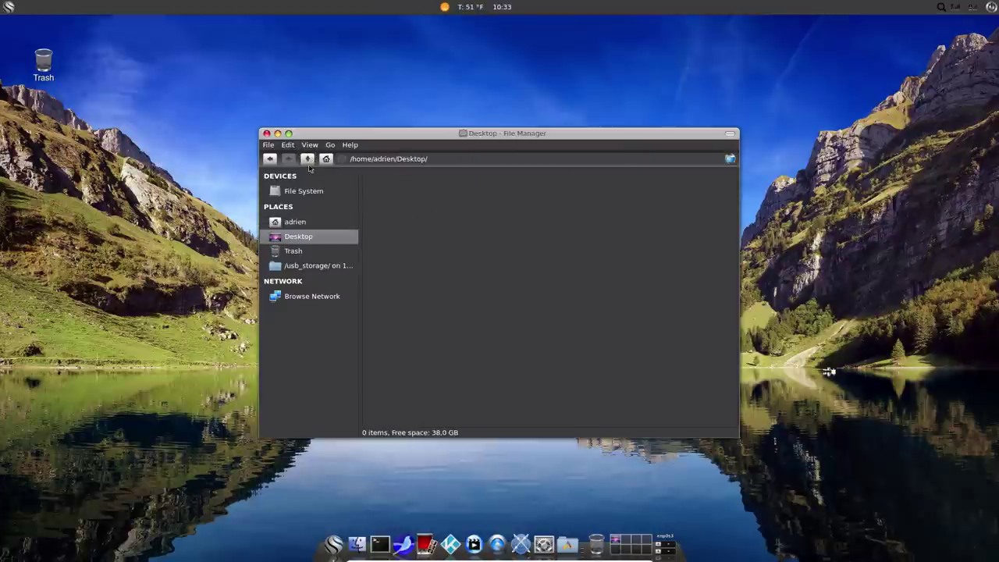
click(267, 134)
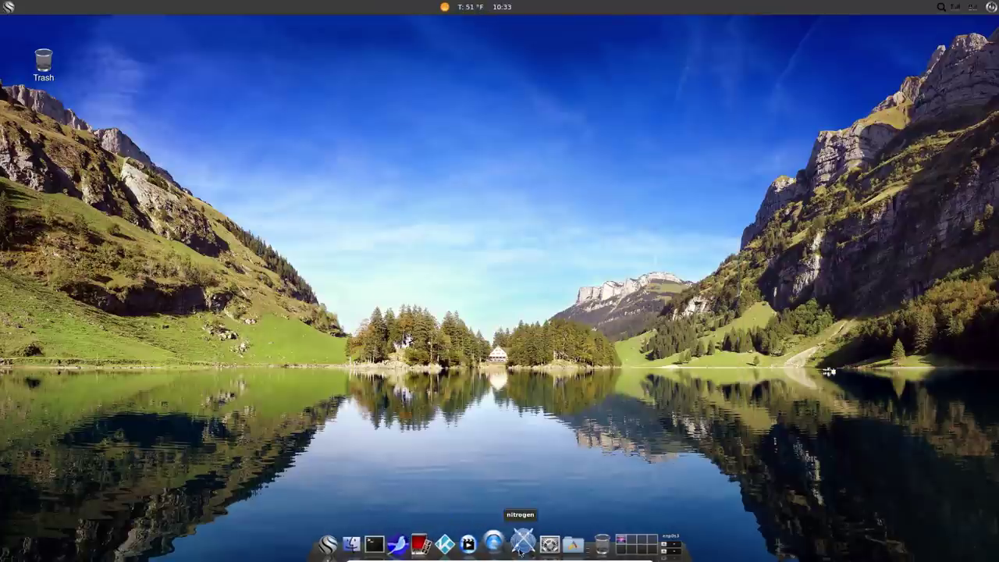
click(9, 7)
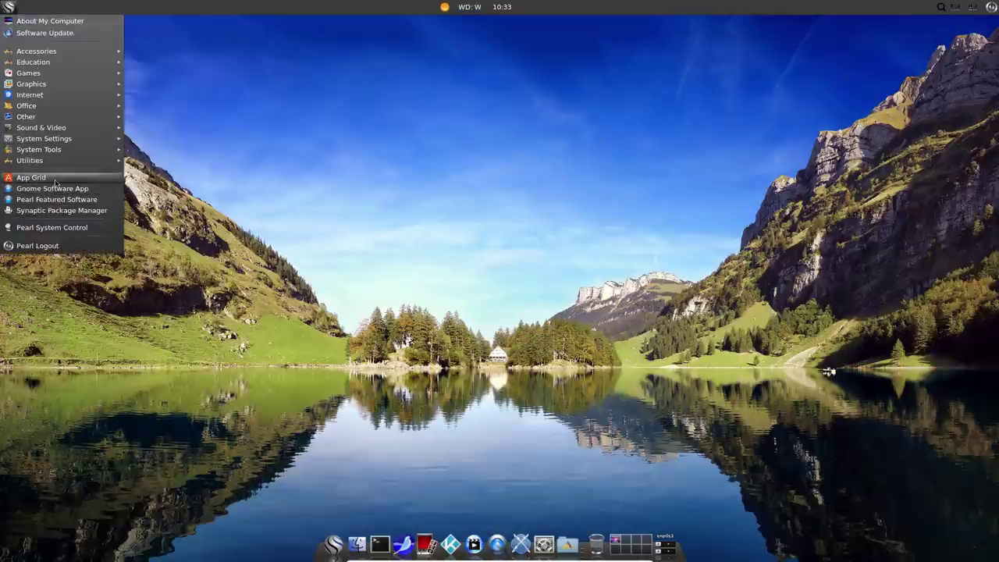
mouse_move(60, 149)
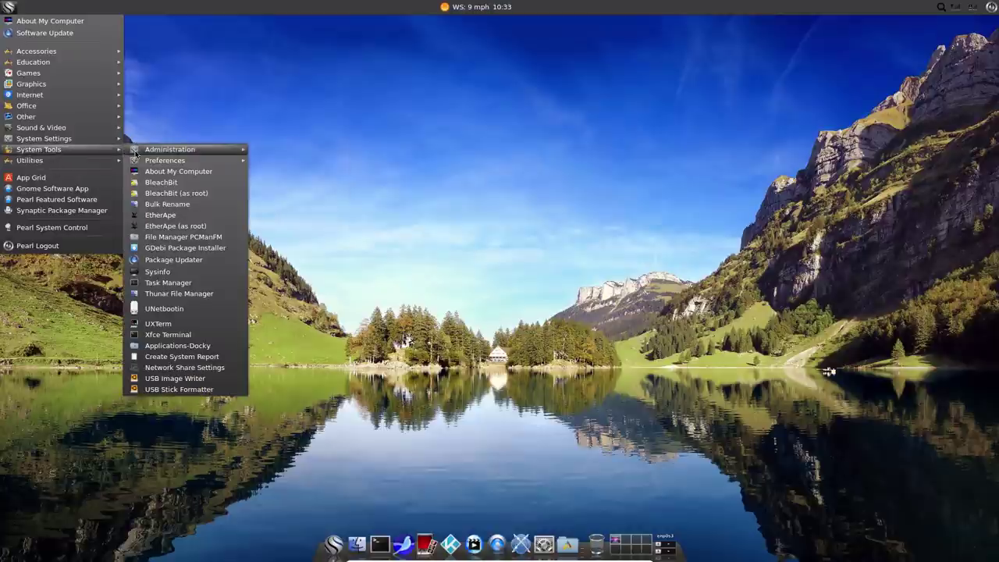
mouse_move(178, 148)
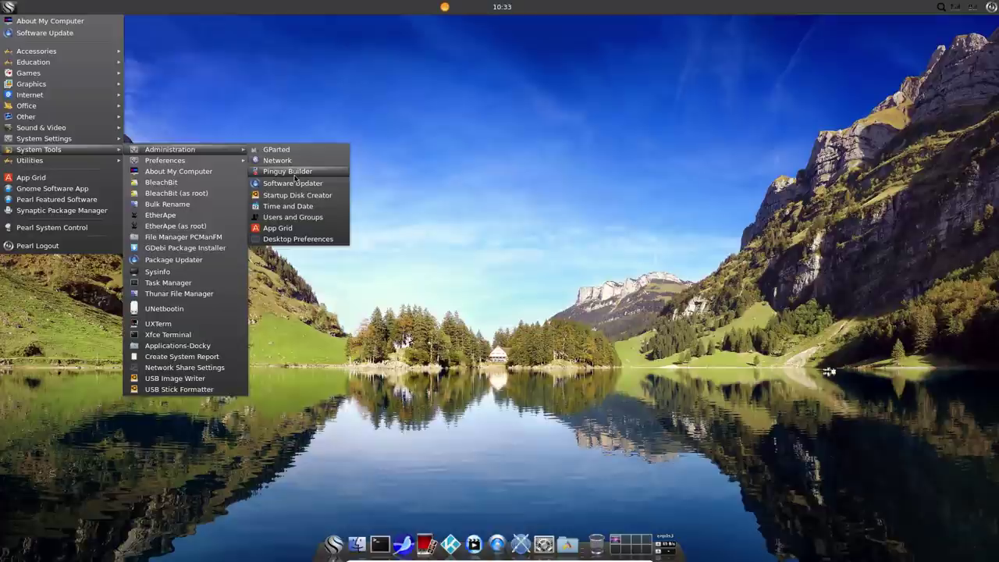
mouse_move(219, 160)
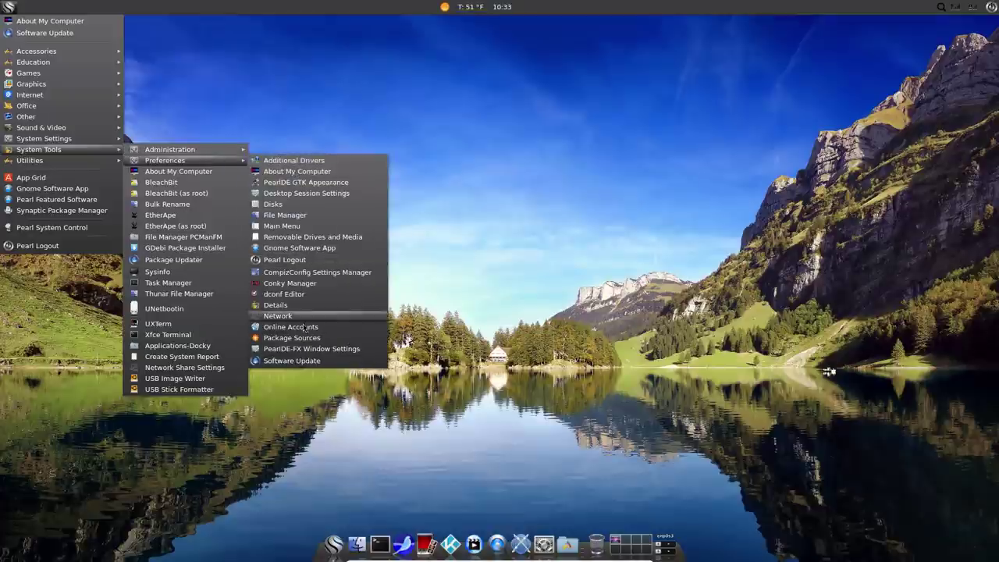
click(614, 214)
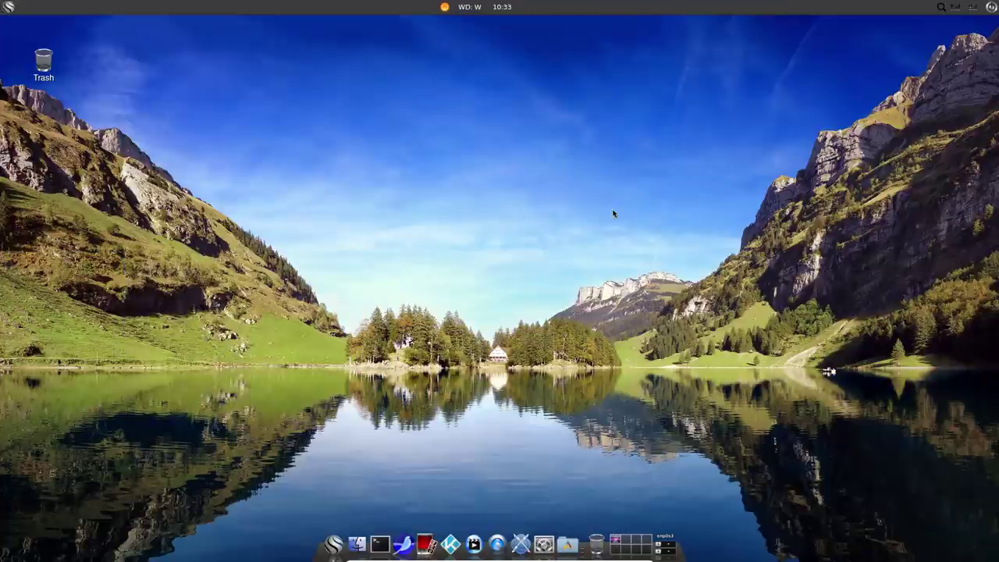
key(super)
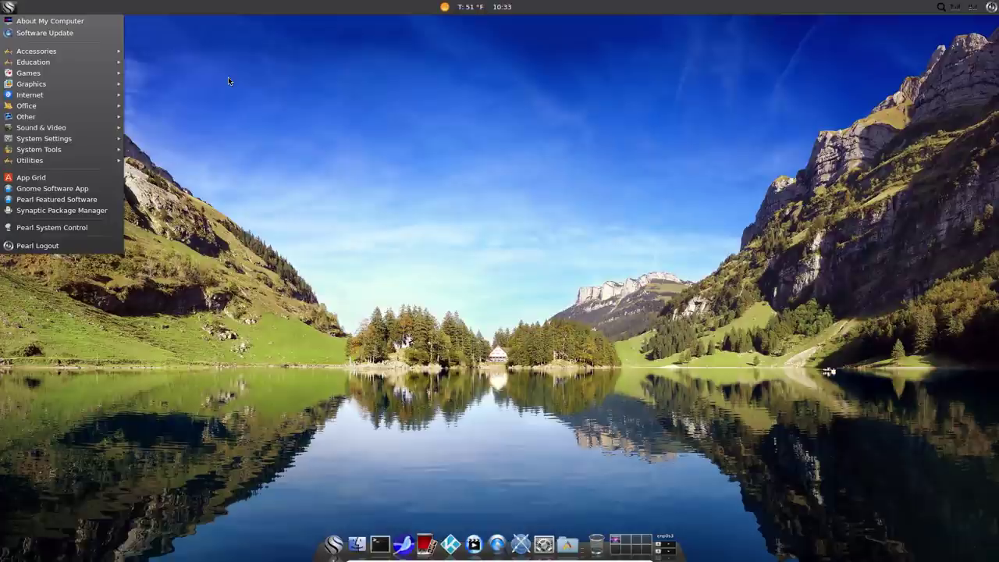
mouse_move(37, 52)
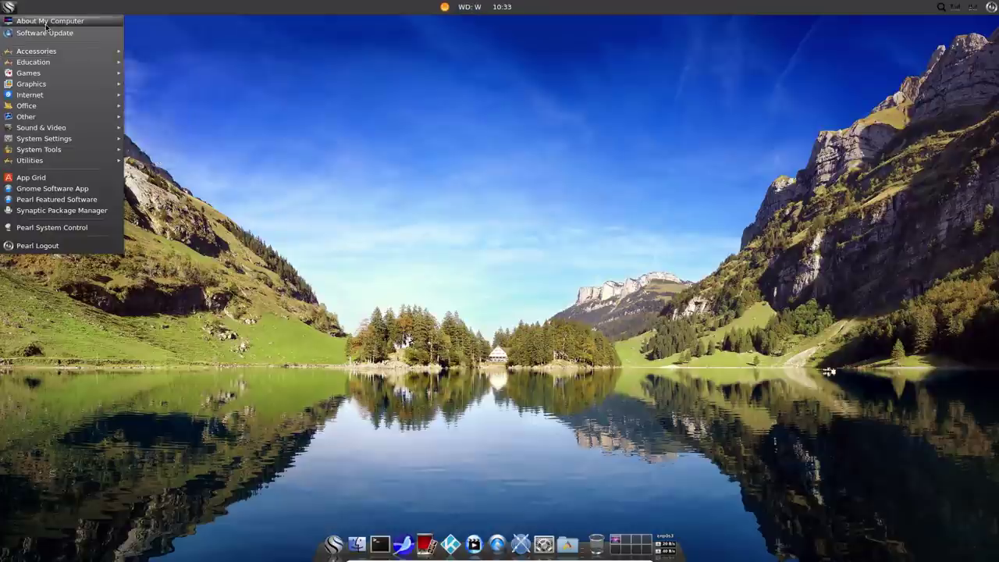
click(673, 123)
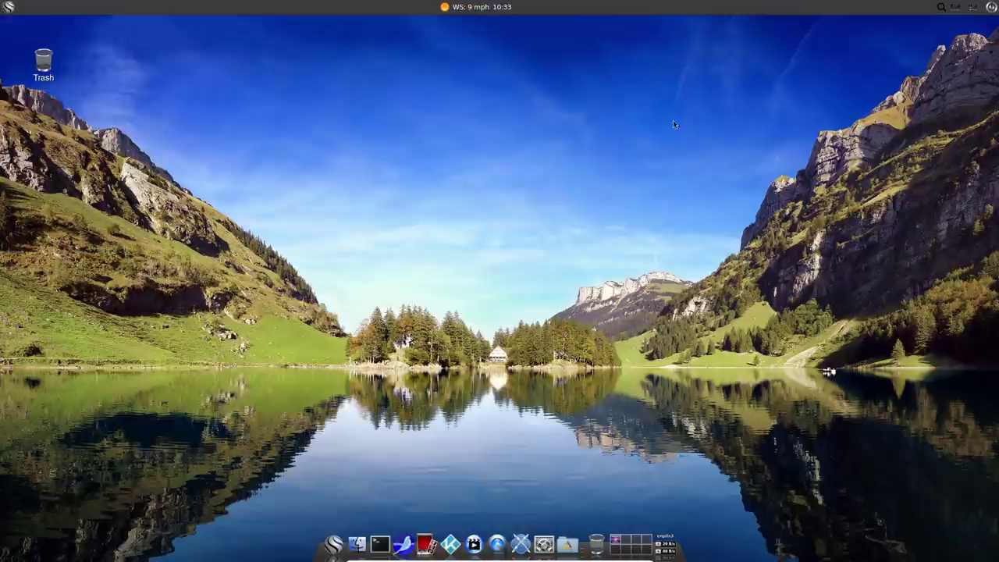
Open the file manager from the dock and show the usb_storage shortcut's context options.
click(357, 544)
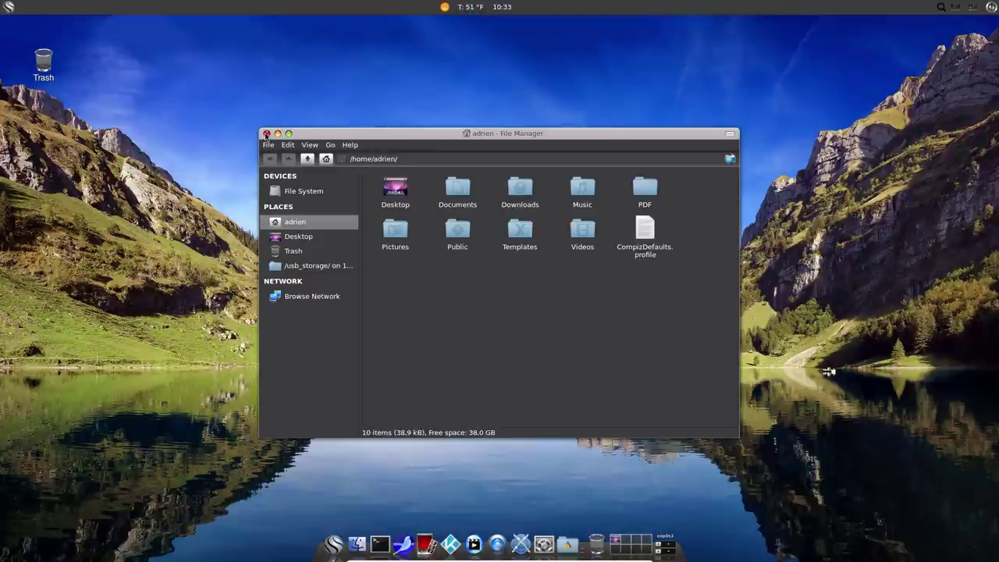
click(317, 266)
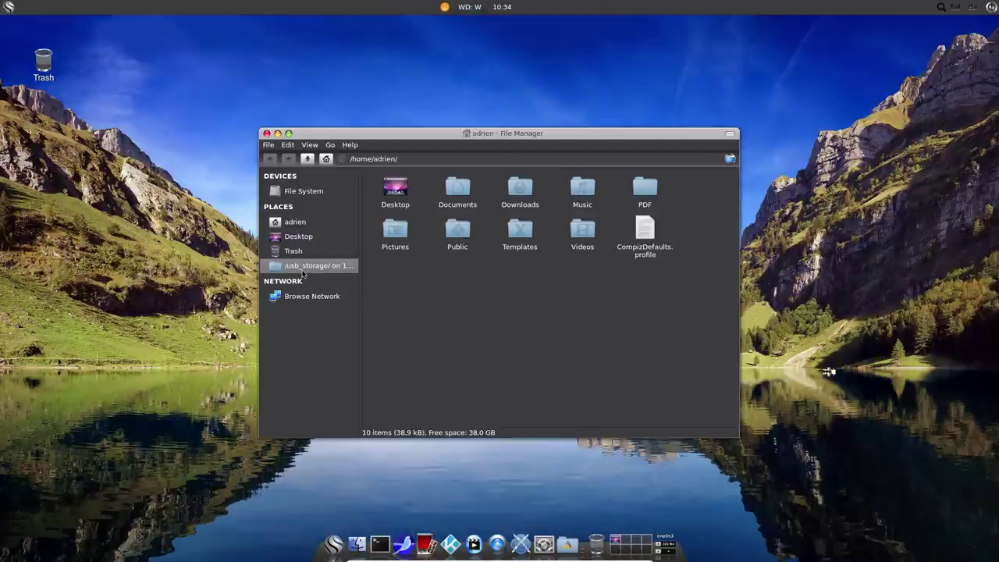
right_click(317, 270)
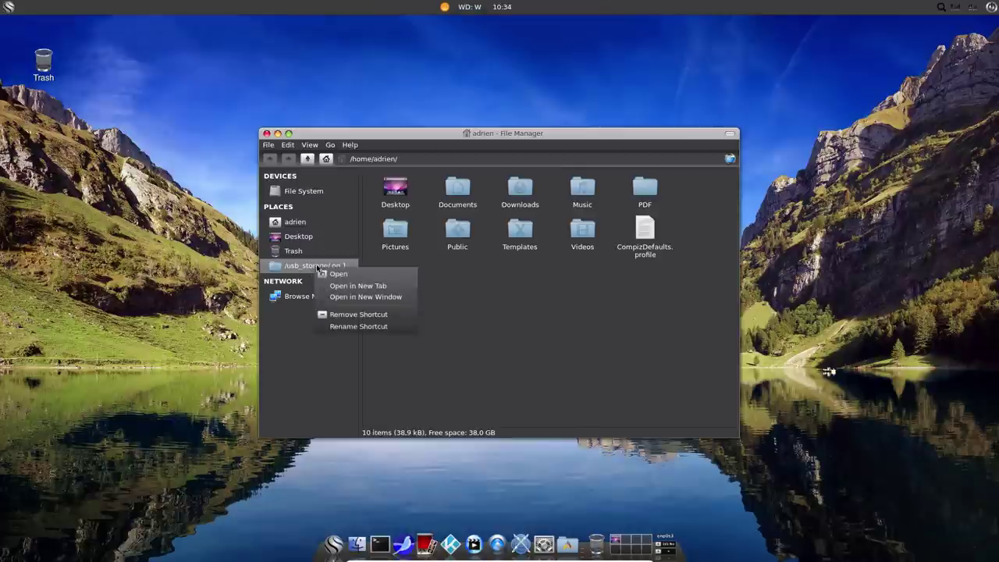
Close the file manager and bring up the PearlDE-FX 4.0 logout choices.
click(268, 135)
click(268, 134)
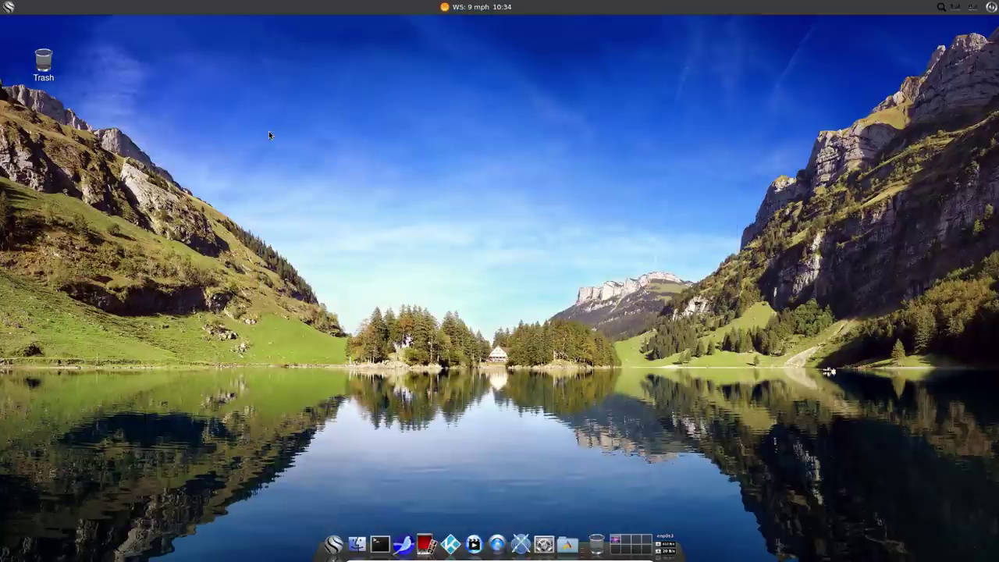
click(990, 7)
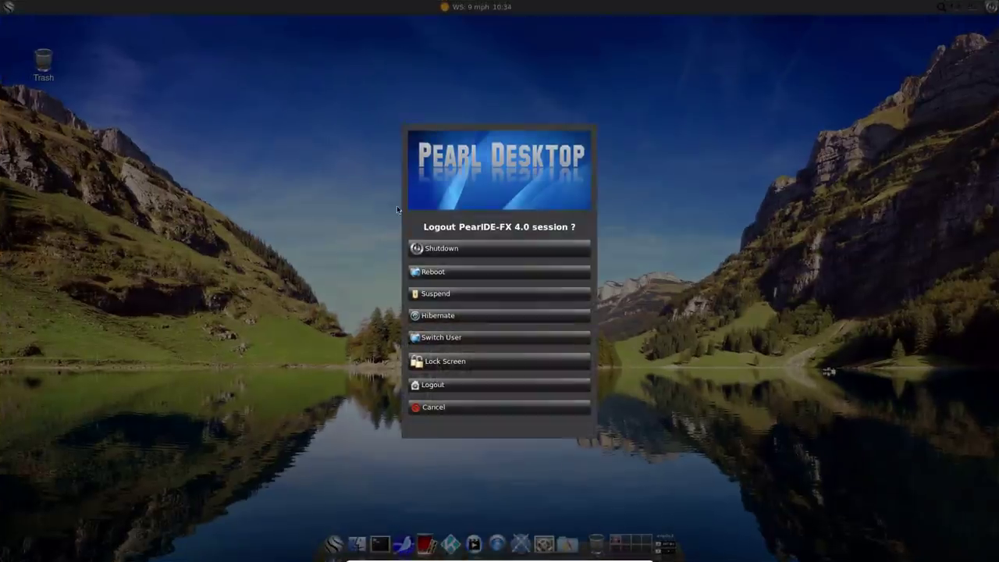
Shut down the Pearl guest, close Okular, minimize Firefox and show SimpleScreenRecorder.
click(479, 250)
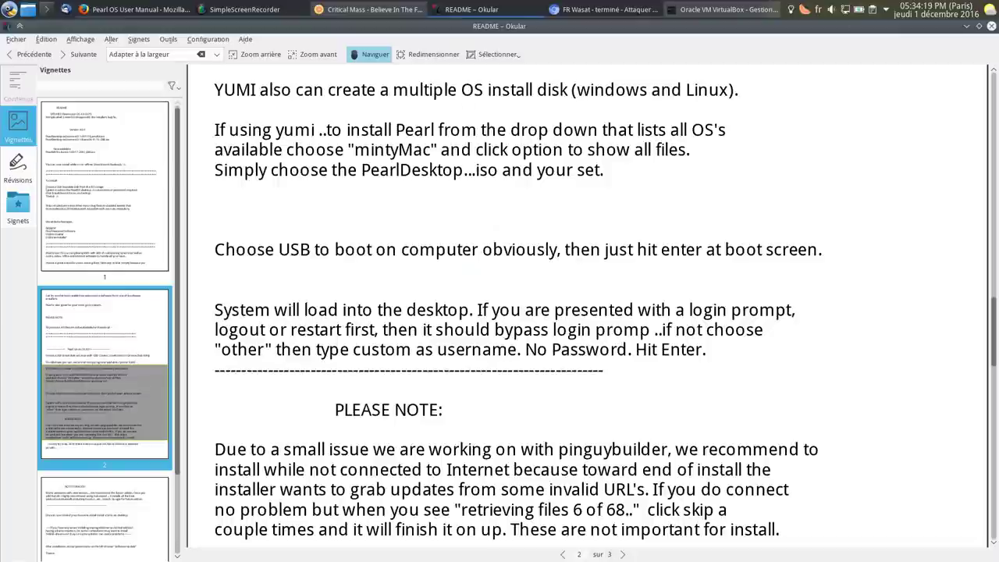
click(990, 26)
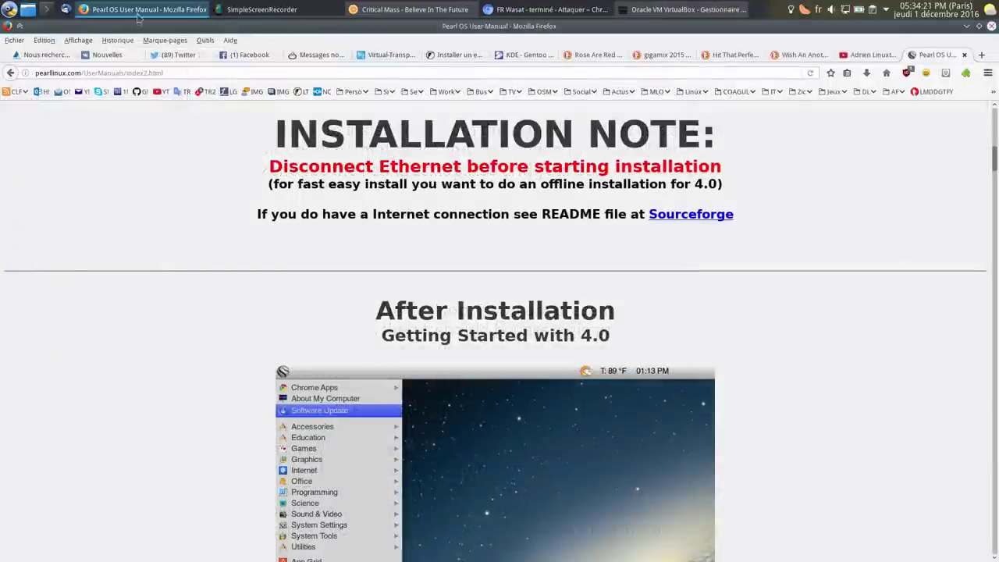
click(143, 11)
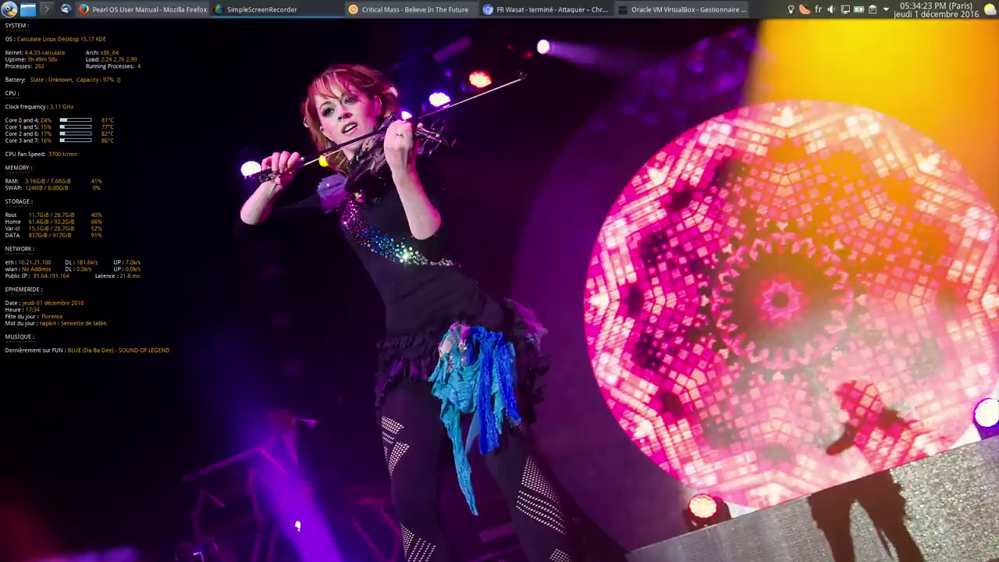
click(262, 10)
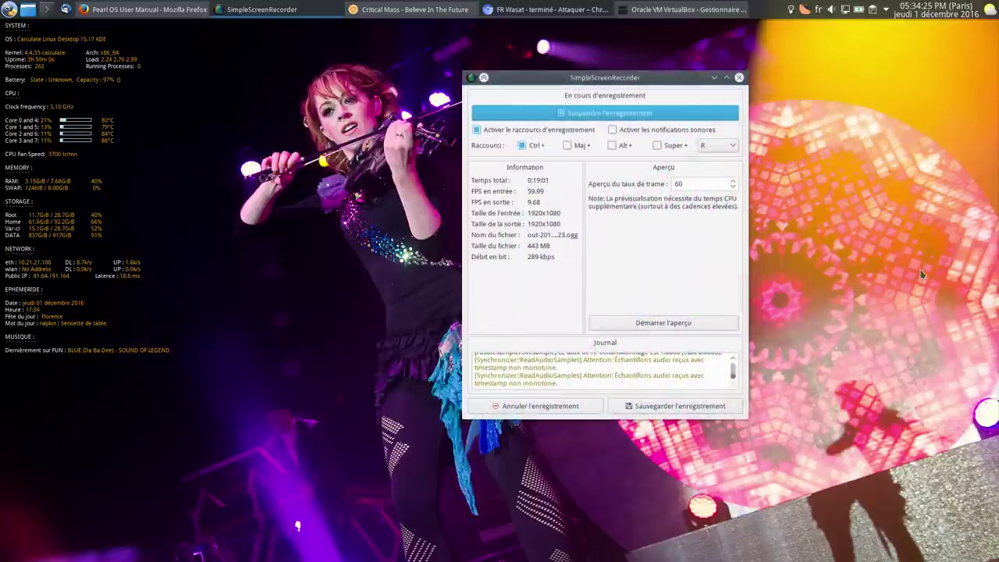